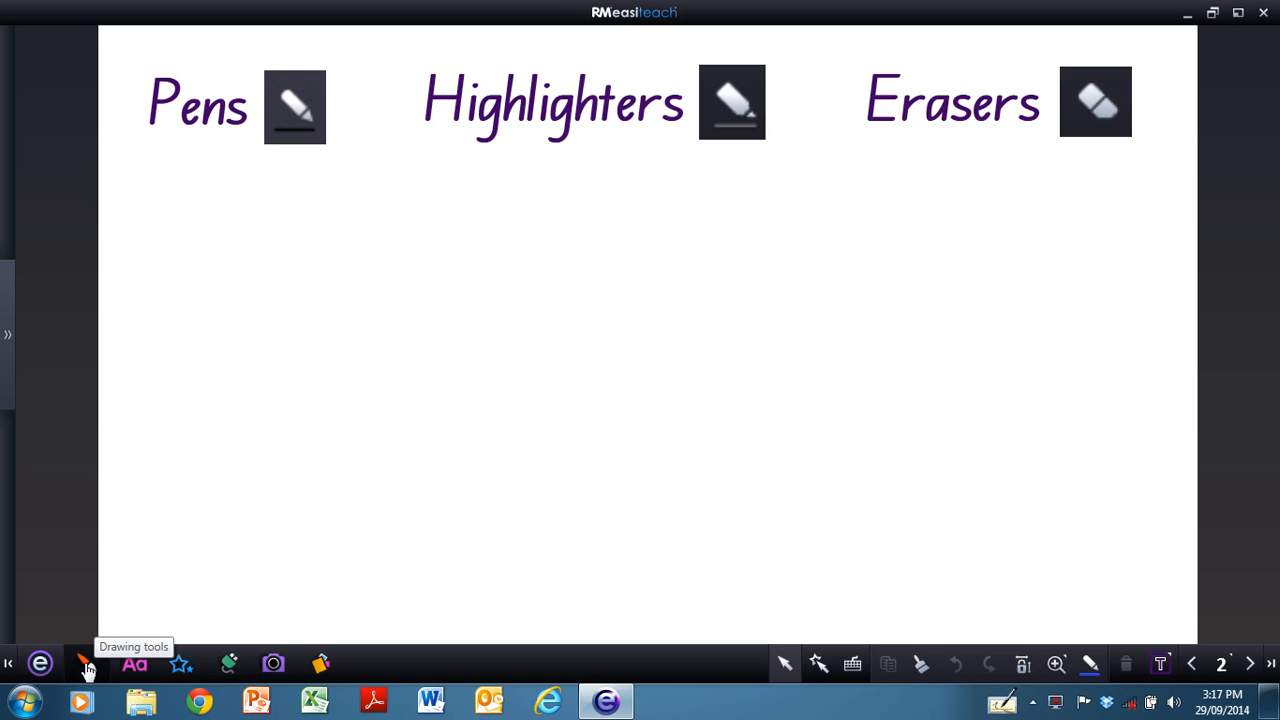
# - Handwrite "hello" below the Pens heading using the blue pen from the drawing tools
pyautogui.click(87, 668)
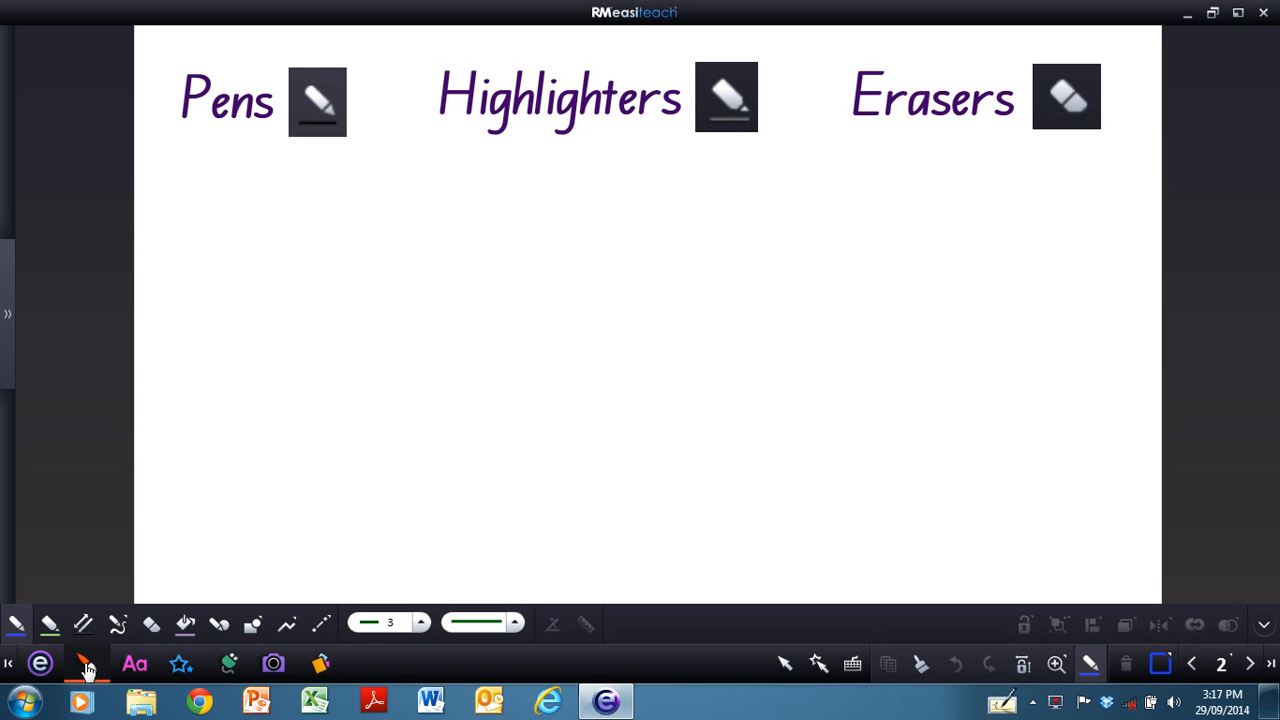
pyautogui.click(15, 627)
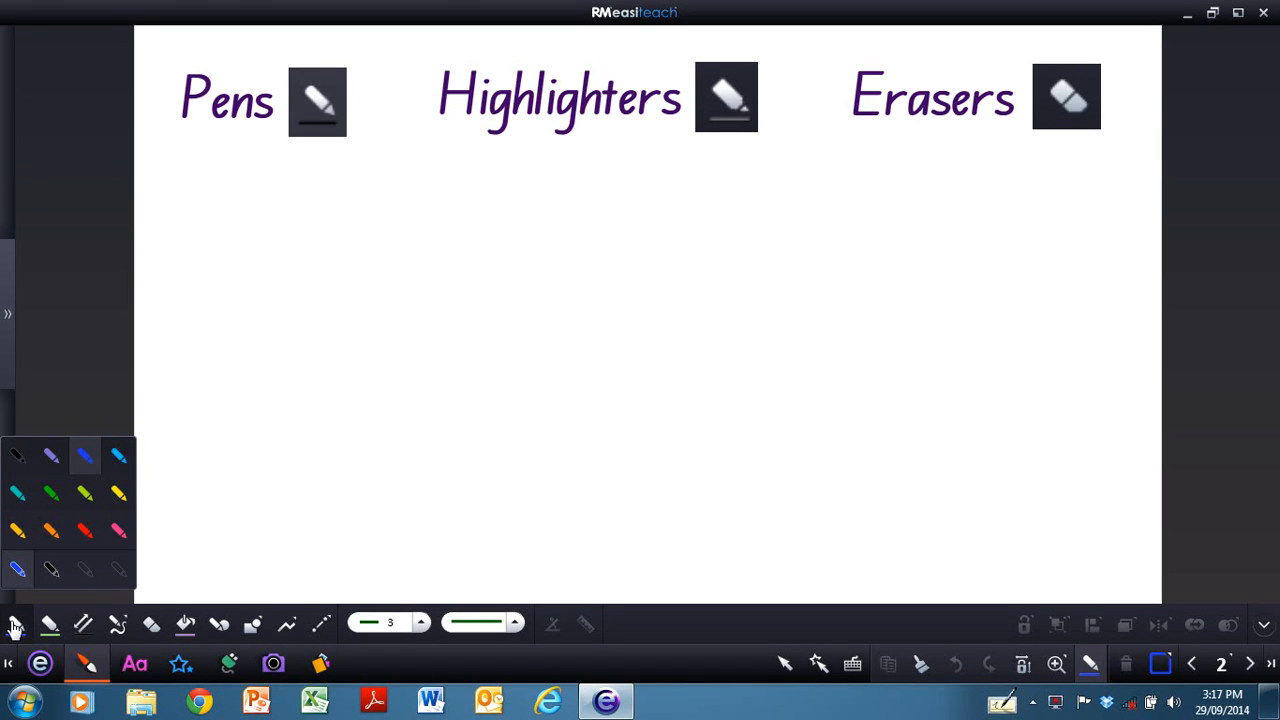
pyautogui.click(84, 458)
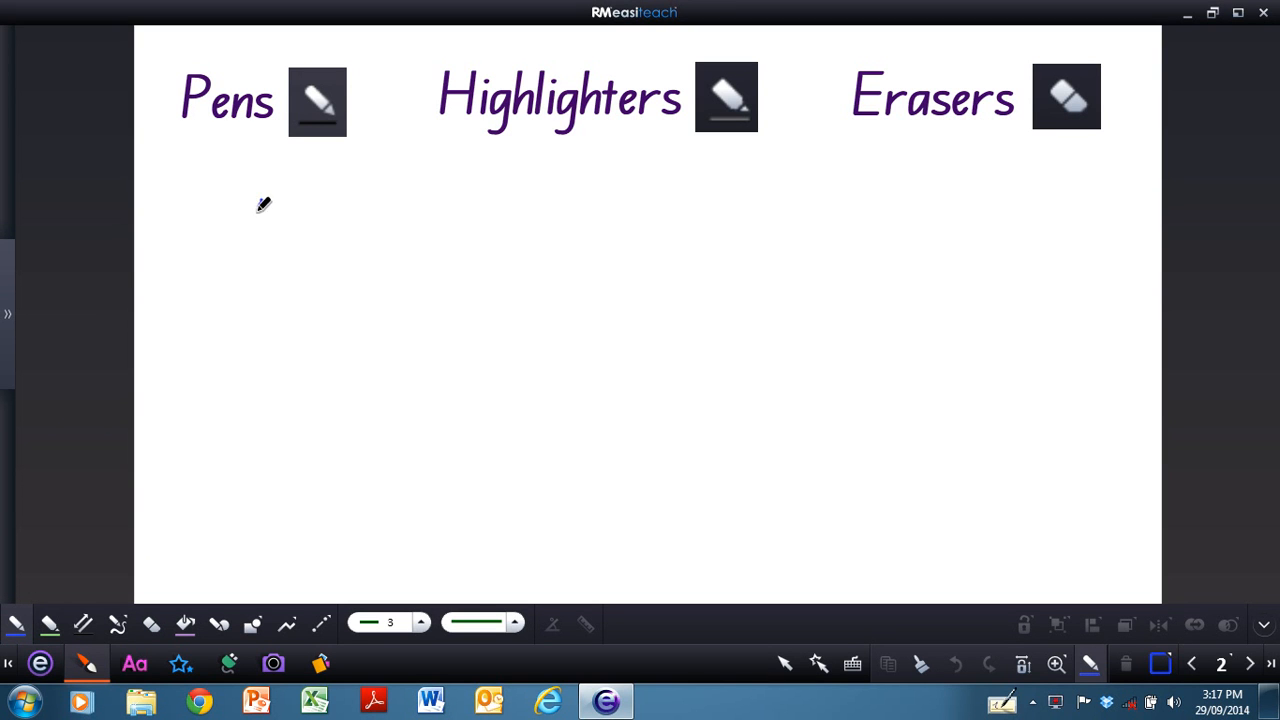
pyautogui.moveTo(262, 204)
pyautogui.mouseDown()
pyautogui.moveTo(310, 246)
pyautogui.moveTo(333, 214)
pyautogui.moveTo(414, 251)
pyautogui.moveTo(398, 250)
pyautogui.moveTo(444, 240)
pyautogui.mouseUp()
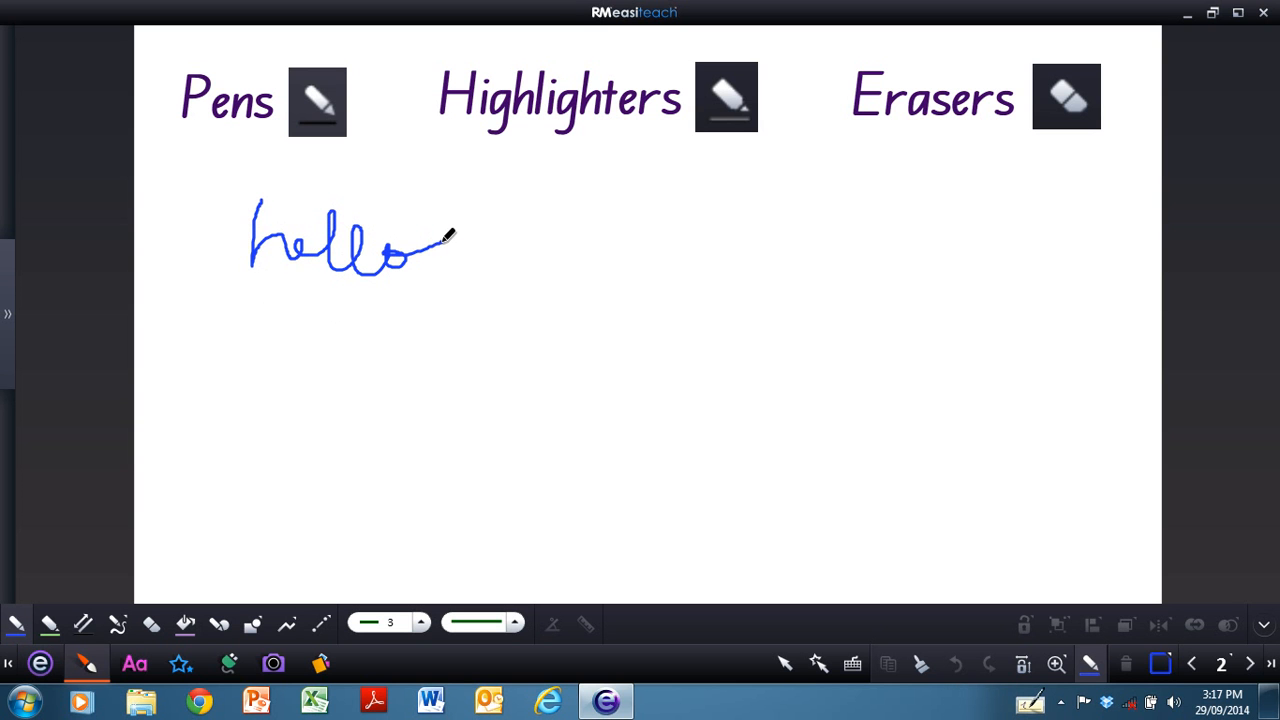
# - Set the pen thickness to 6 and handwrite a second "hello" below the Highlighters heading
pyautogui.click(422, 624)
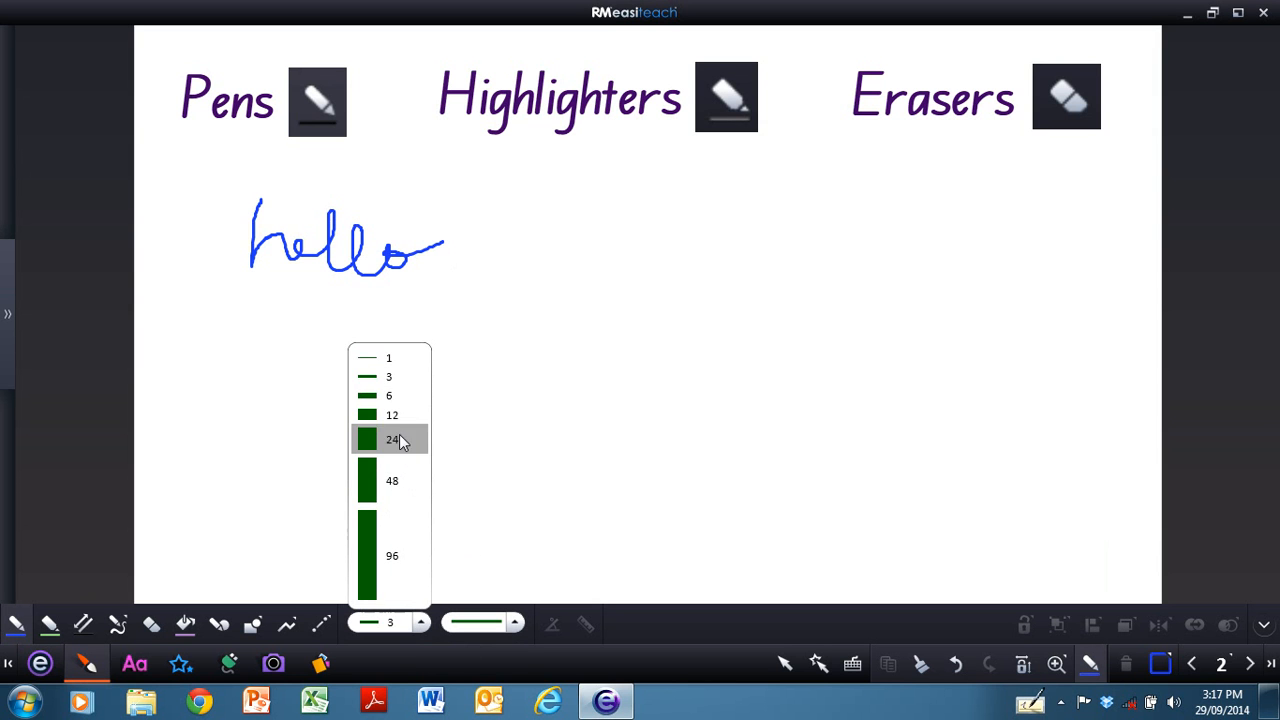
pyautogui.click(398, 396)
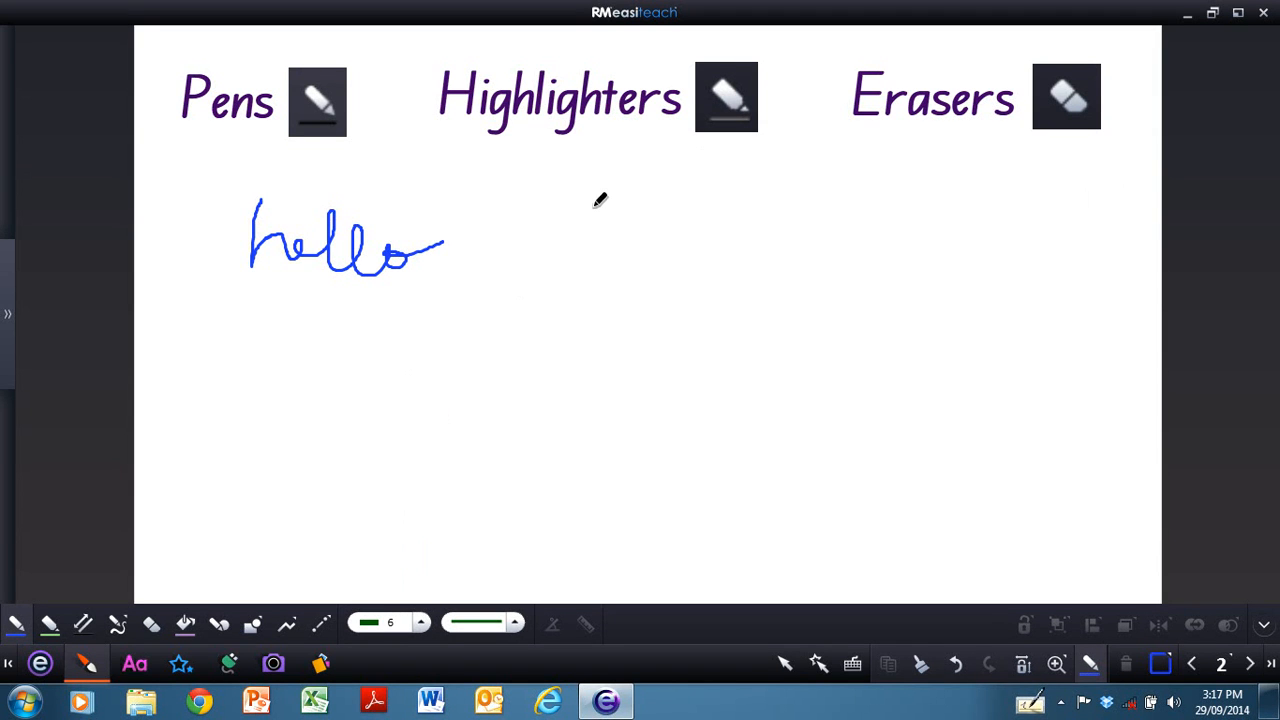
pyautogui.moveTo(579, 204)
pyautogui.mouseDown()
pyautogui.moveTo(634, 256)
pyautogui.moveTo(660, 198)
pyautogui.moveTo(707, 216)
pyautogui.moveTo(742, 254)
pyautogui.moveTo(764, 218)
pyautogui.moveTo(771, 232)
pyautogui.mouseUp()
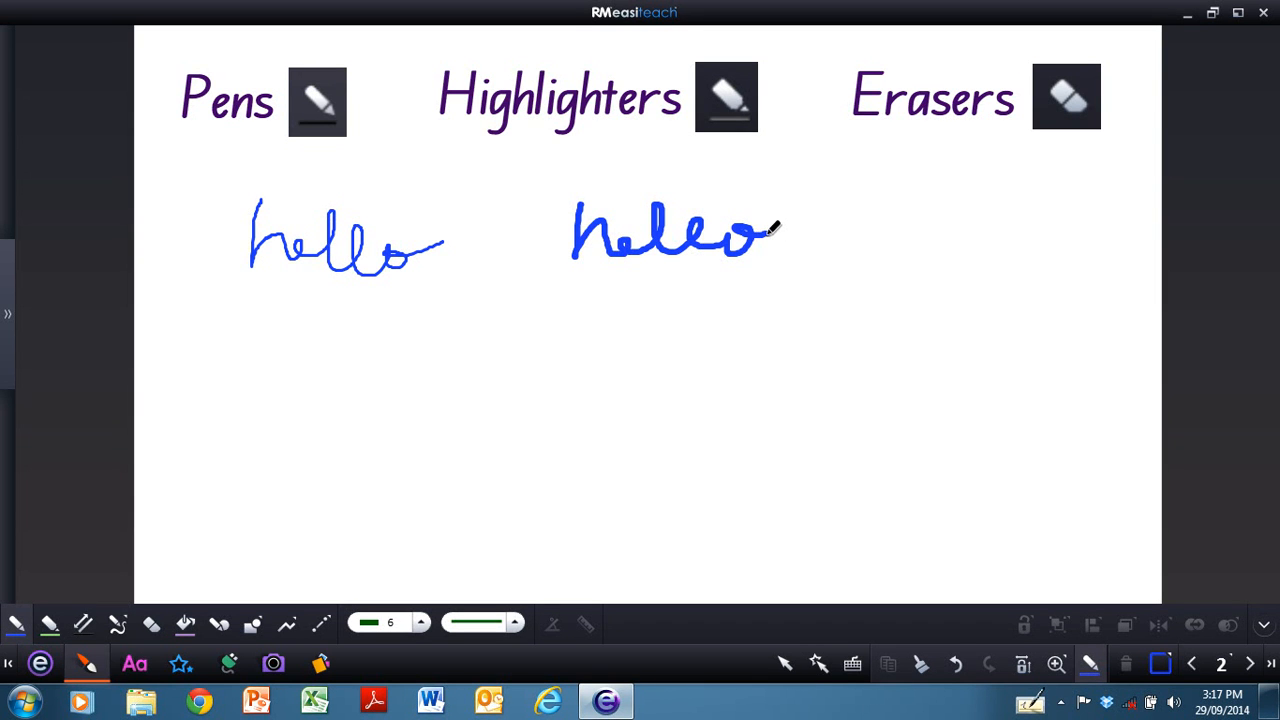
# - Move the thin "hello" further down the page, then stretch it slightly wider and rotate it slightly counterclockwise
pyautogui.click(786, 665)
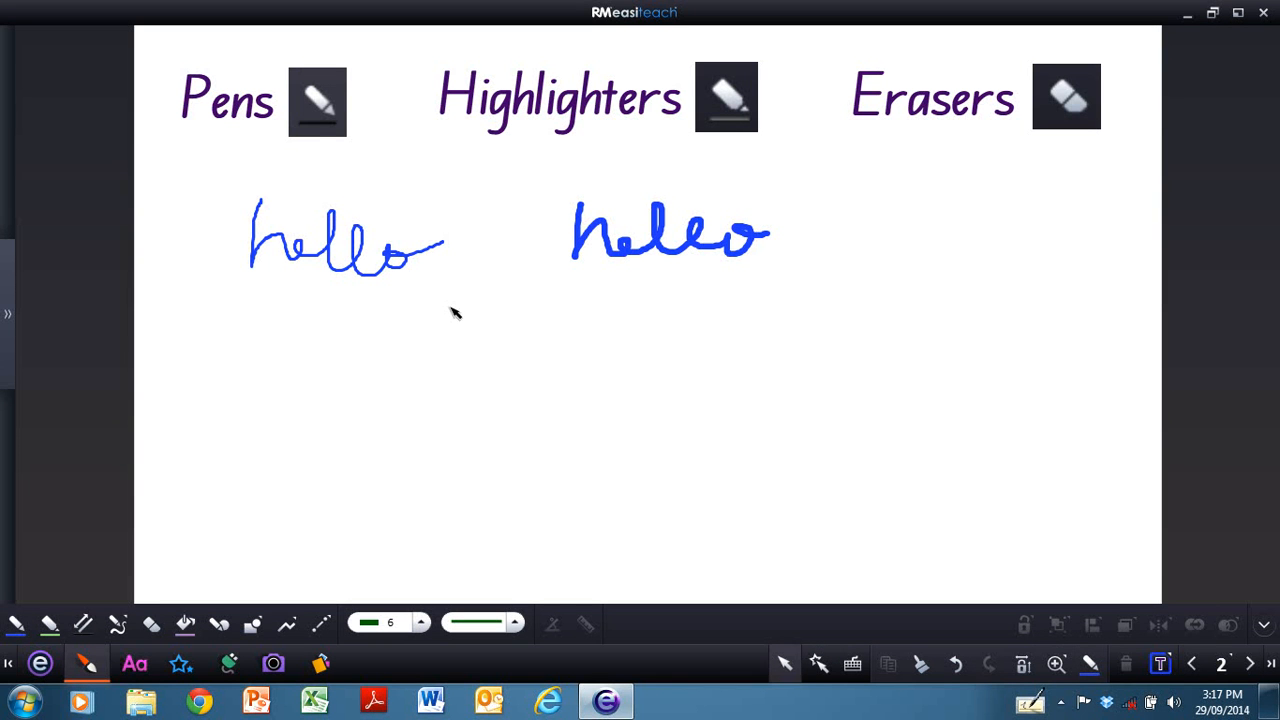
pyautogui.click(331, 249)
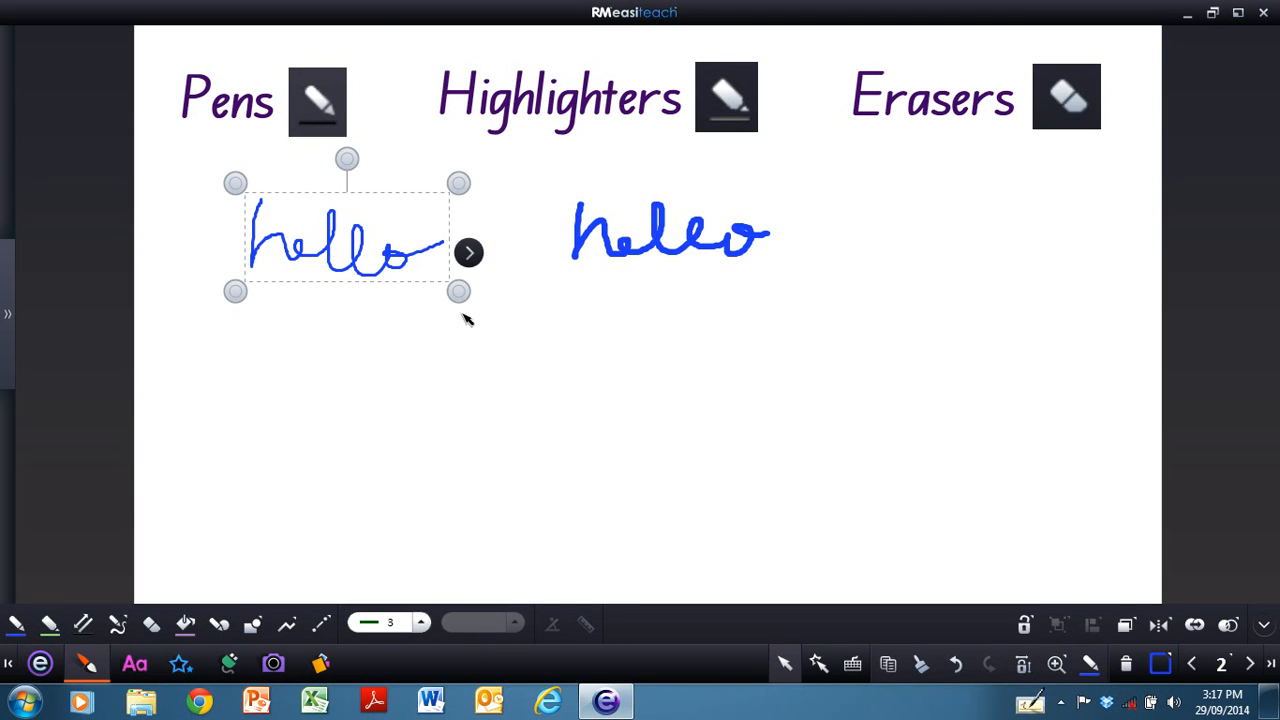
pyautogui.moveTo(364, 260); pyautogui.dragTo(400, 392)
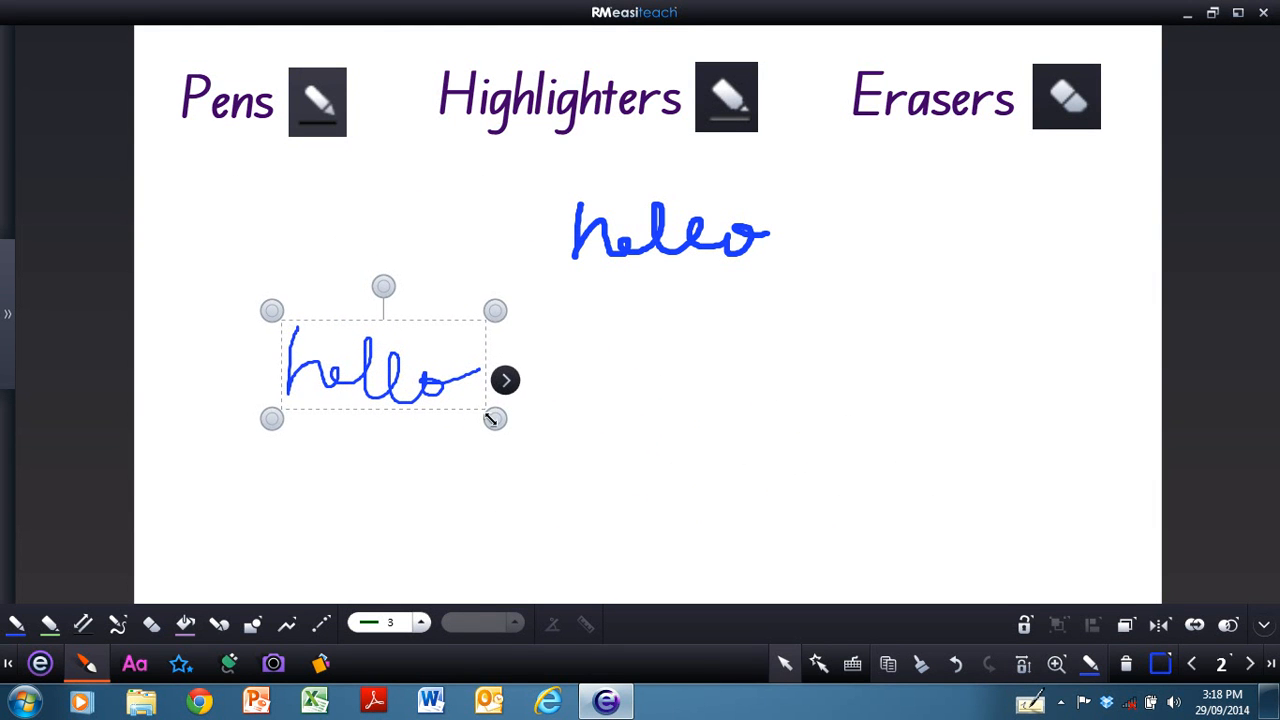
pyautogui.moveTo(491, 418)
pyautogui.mouseDown()
pyautogui.moveTo(646, 523)
pyautogui.moveTo(737, 560)
pyautogui.moveTo(766, 480)
pyautogui.moveTo(530, 484)
pyautogui.moveTo(514, 420)
pyautogui.mouseUp()
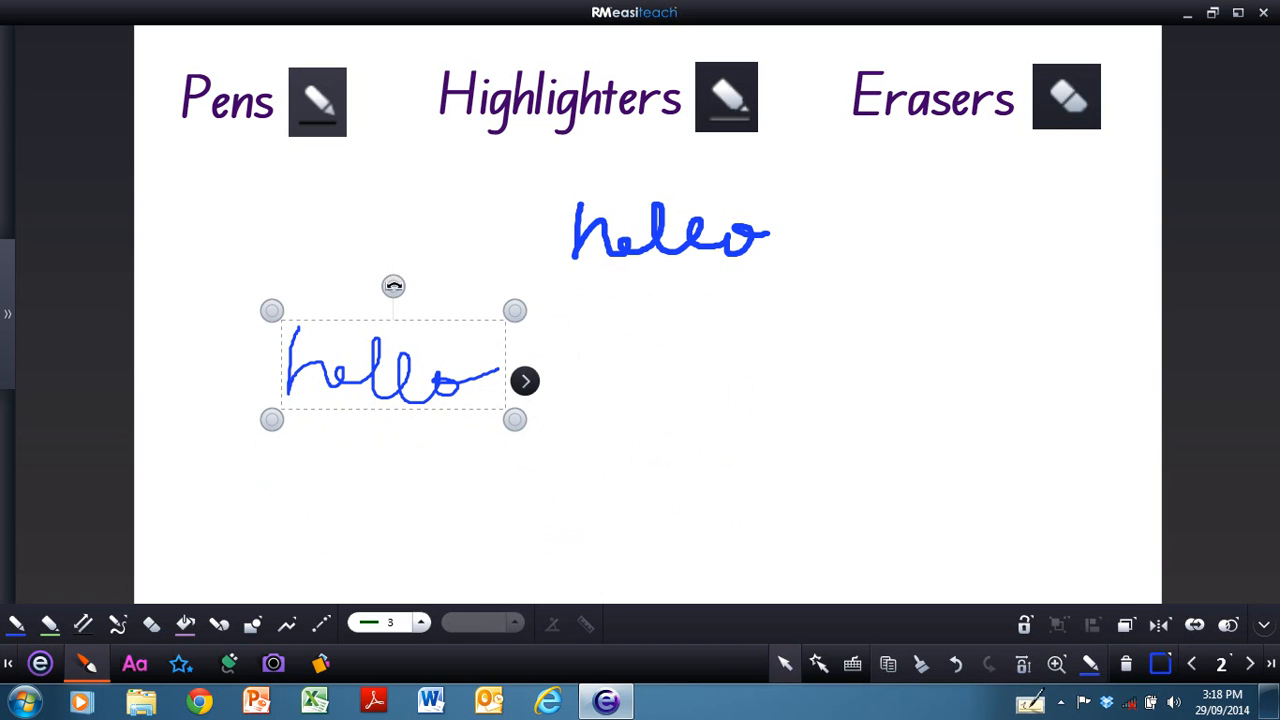
pyautogui.moveTo(393, 286)
pyautogui.mouseDown()
pyautogui.moveTo(337, 300)
pyautogui.moveTo(423, 289)
pyautogui.moveTo(376, 287)
pyautogui.moveTo(391, 287)
pyautogui.mouseUp()
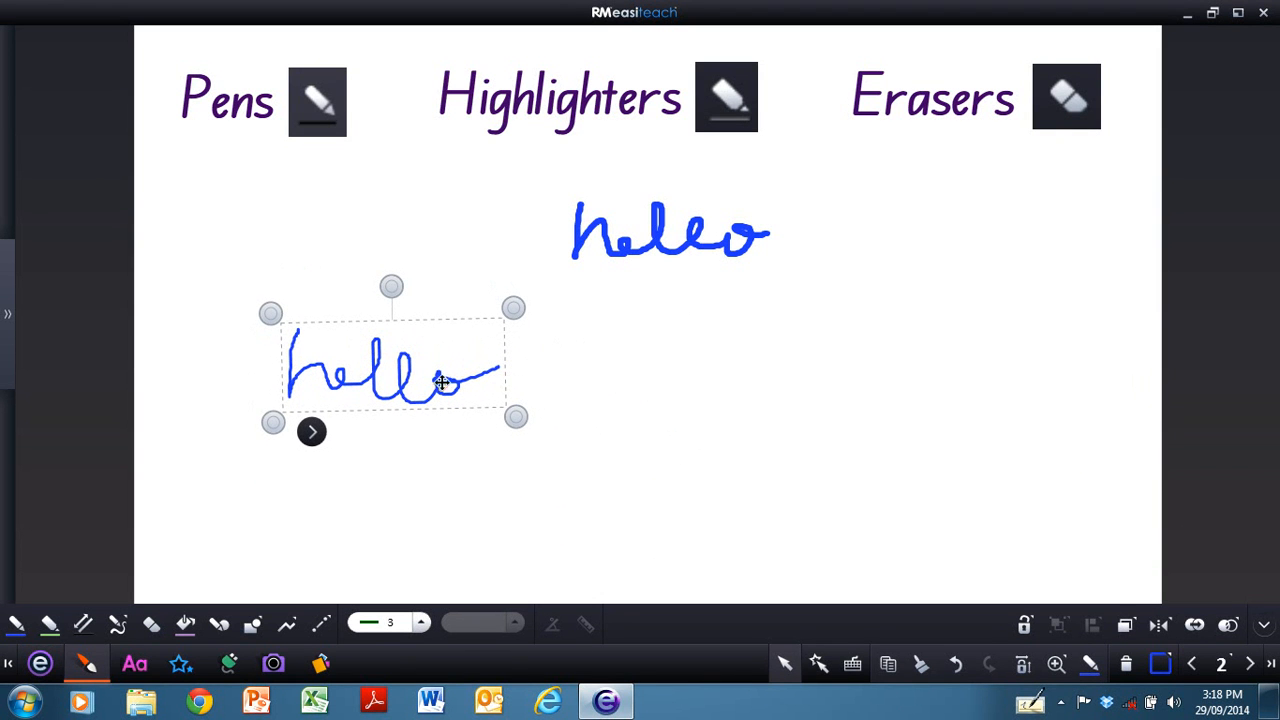
# - Try several preset and spectrum outline colours on the thin "hello" and apply a dark purple from the colour spectrum
pyautogui.click(1160, 666)
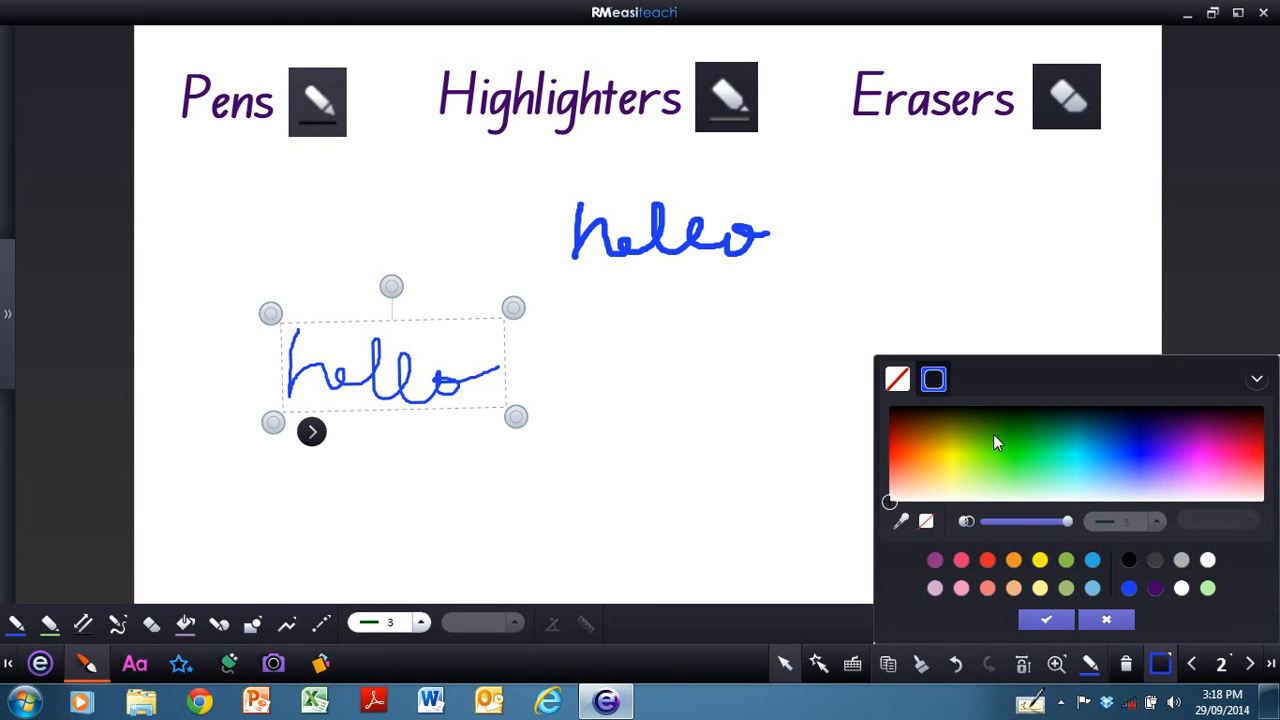
pyautogui.click(938, 381)
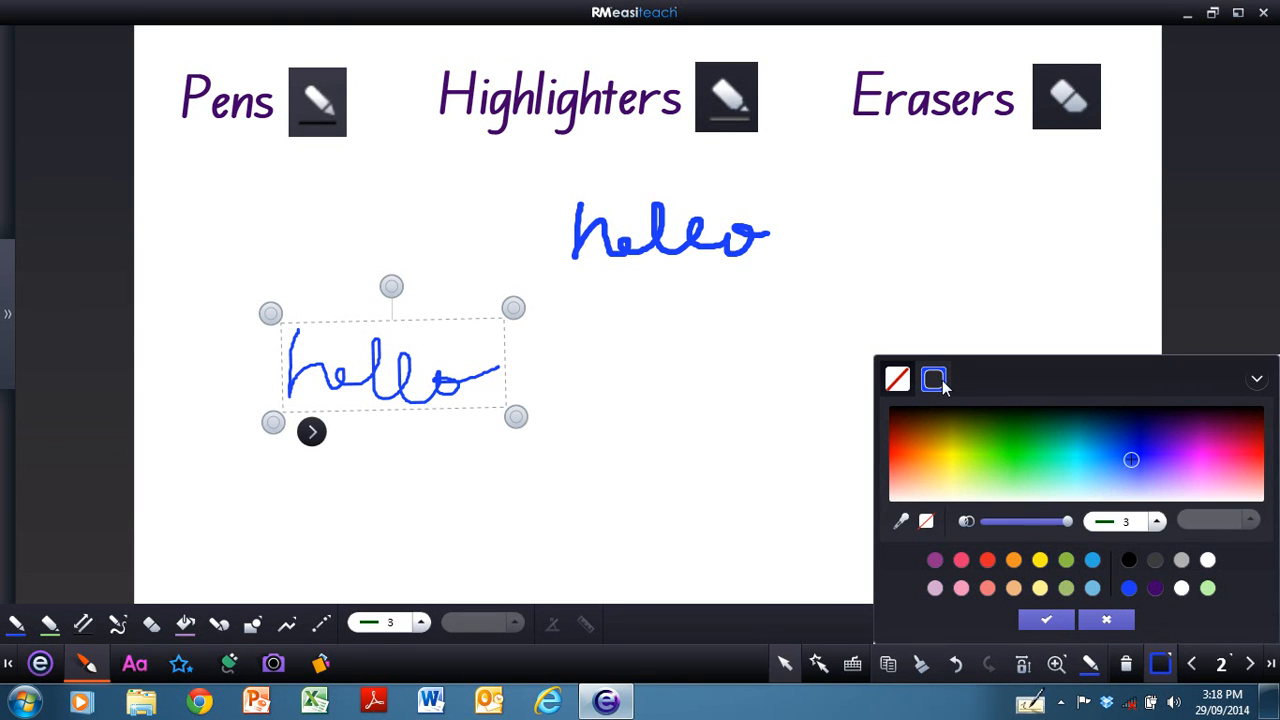
pyautogui.click(962, 562)
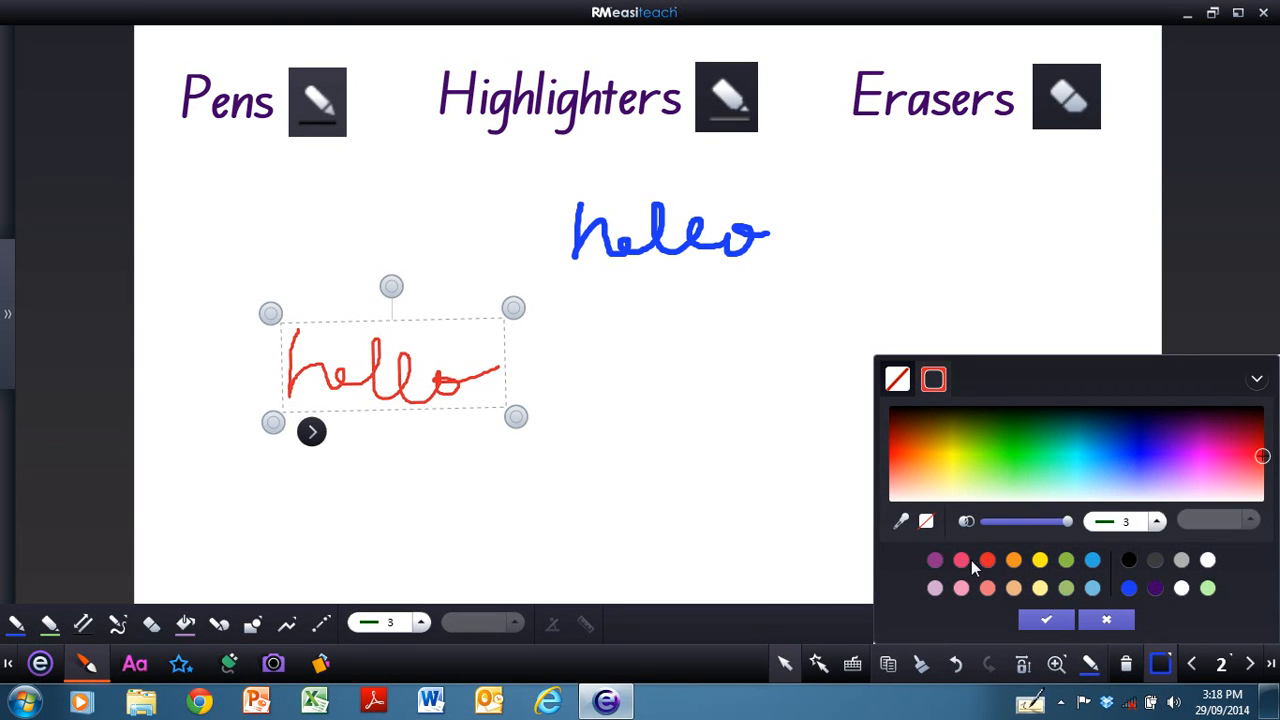
pyautogui.click(934, 560)
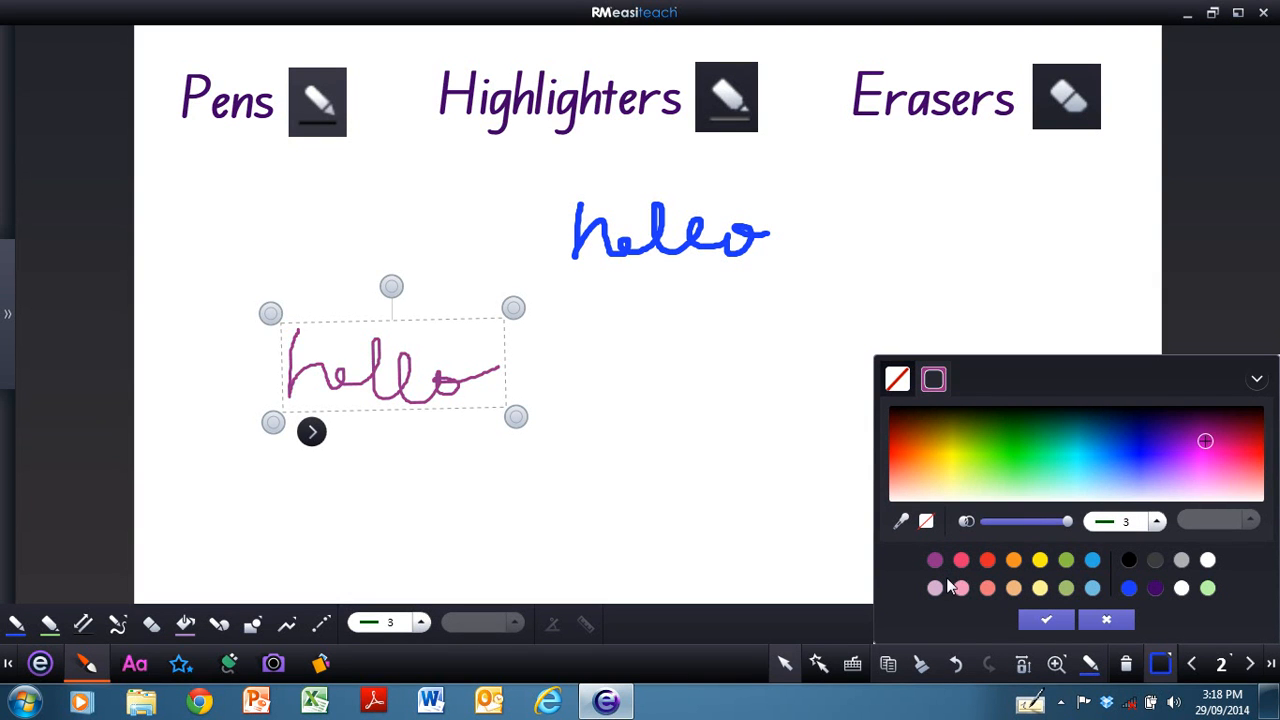
pyautogui.click(960, 588)
pyautogui.click(1092, 561)
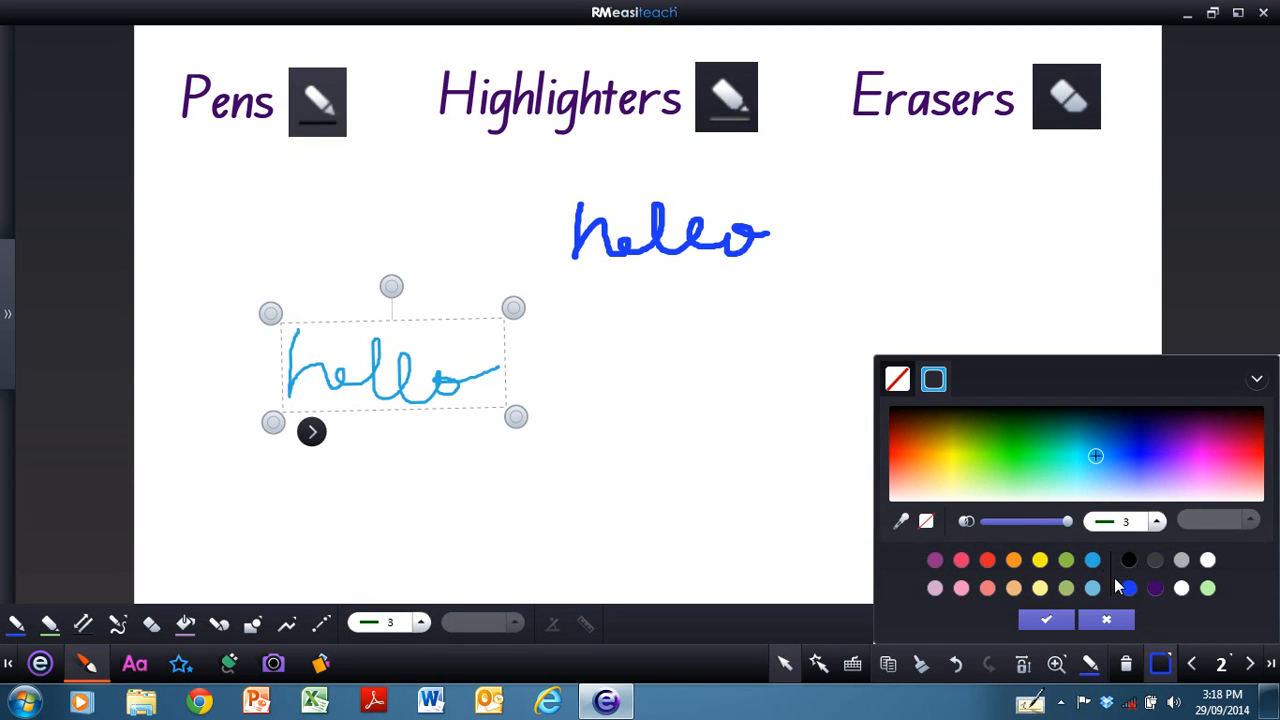
pyautogui.click(1128, 589)
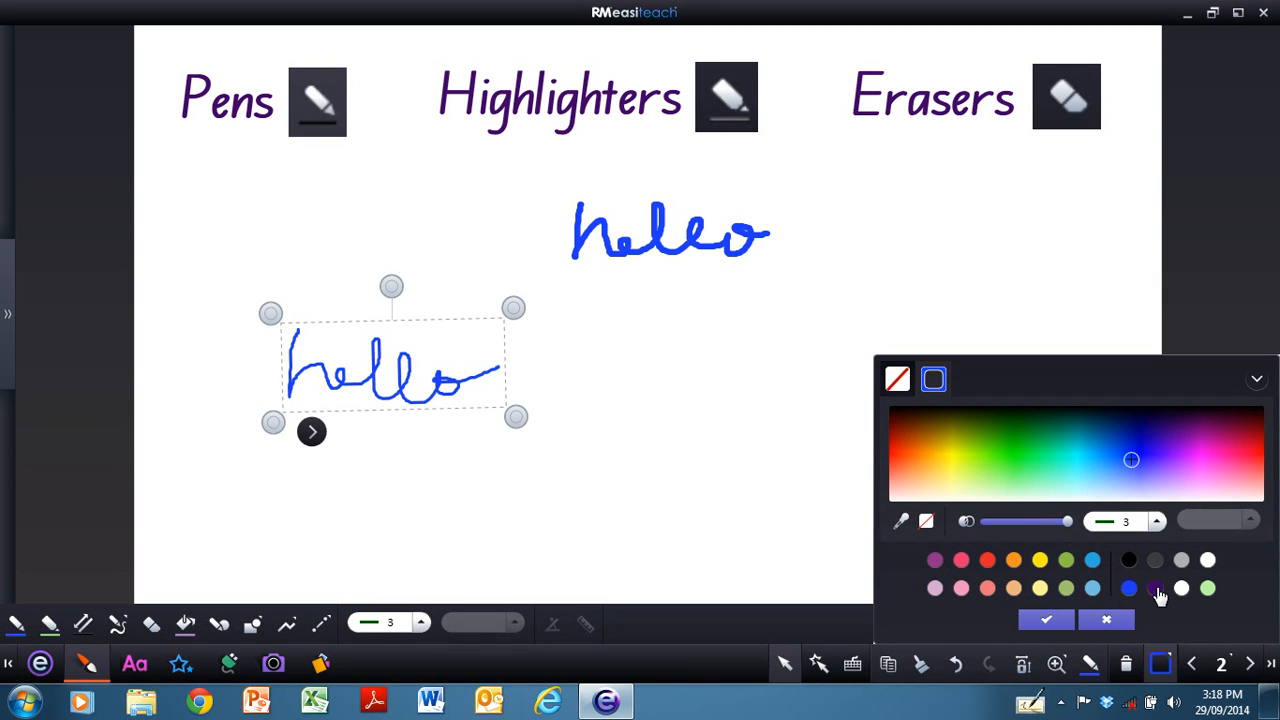
pyautogui.click(1155, 590)
pyautogui.moveTo(1112, 458)
pyautogui.mouseDown()
pyautogui.moveTo(909, 427)
pyautogui.moveTo(941, 455)
pyautogui.mouseUp()
pyautogui.click(1076, 456)
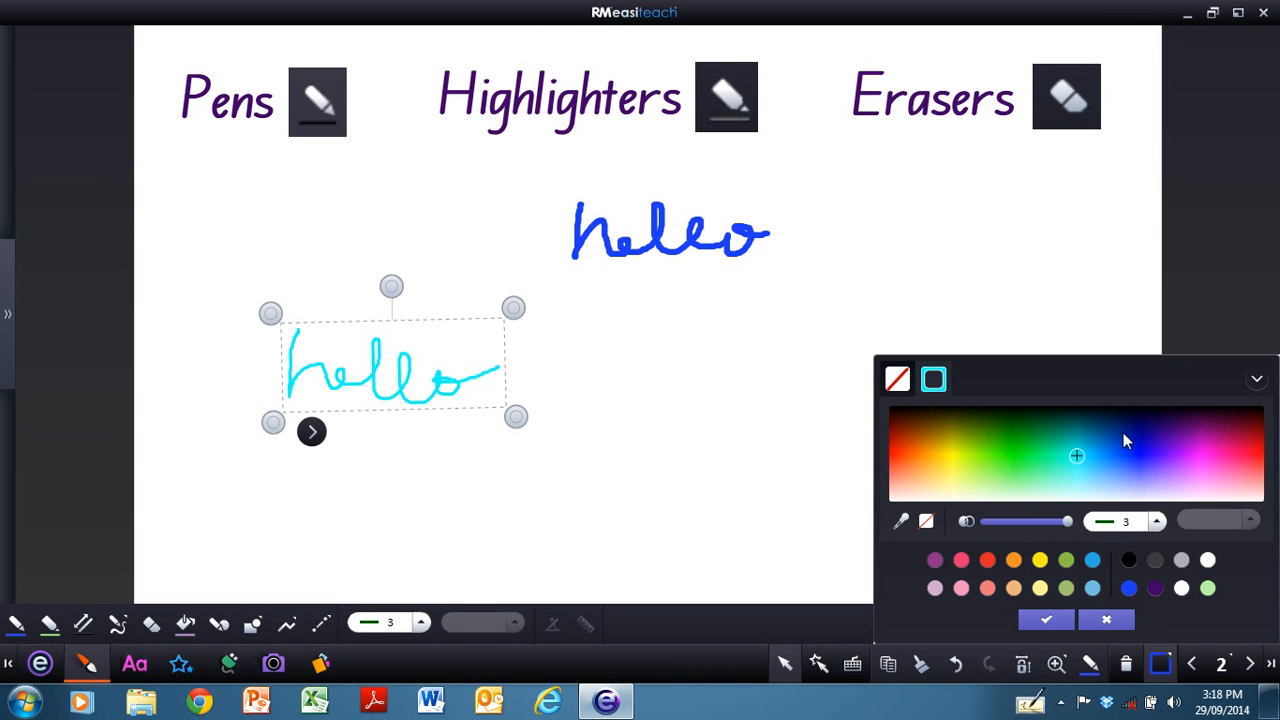
pyautogui.click(1139, 434)
pyautogui.click(1196, 463)
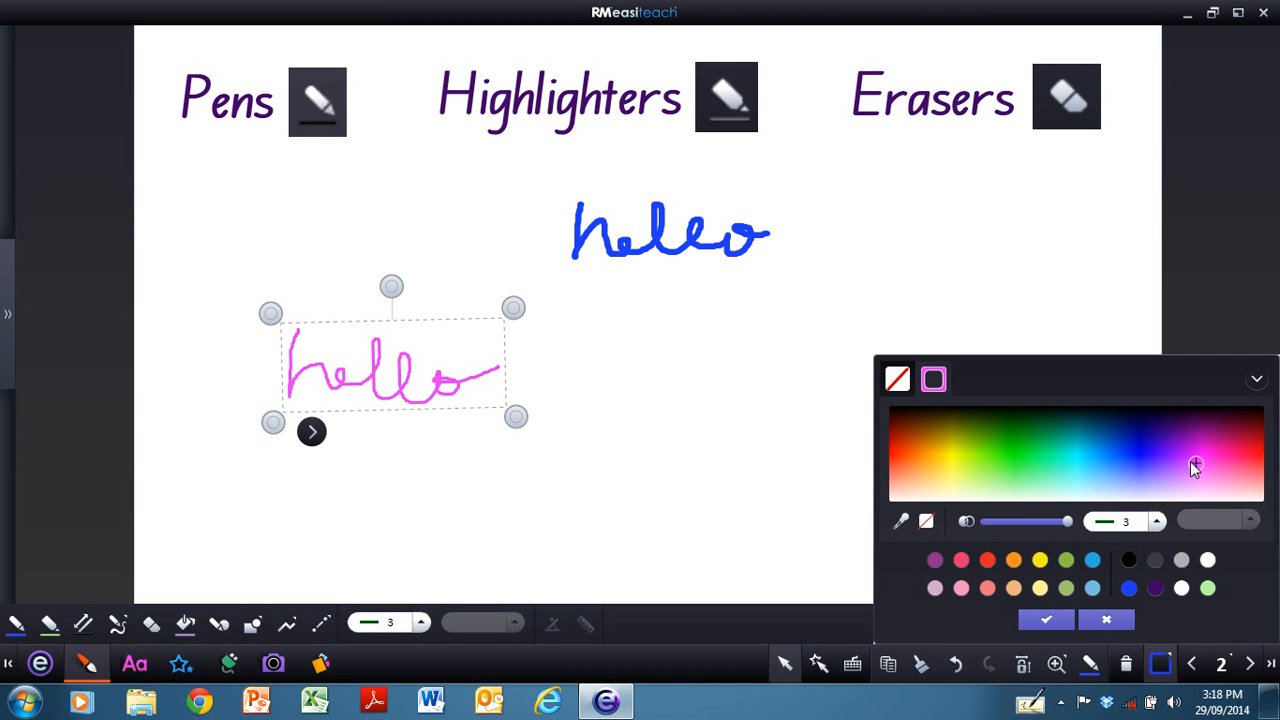
pyautogui.click(1184, 438)
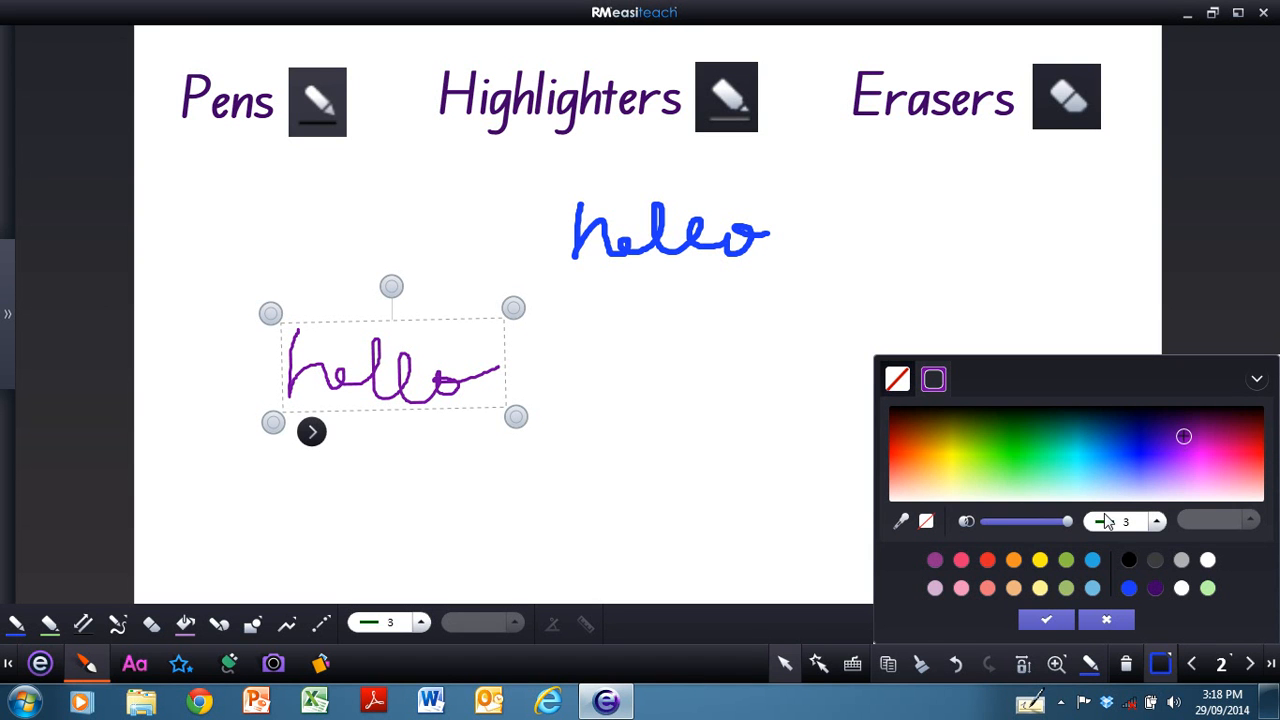
pyautogui.click(1047, 624)
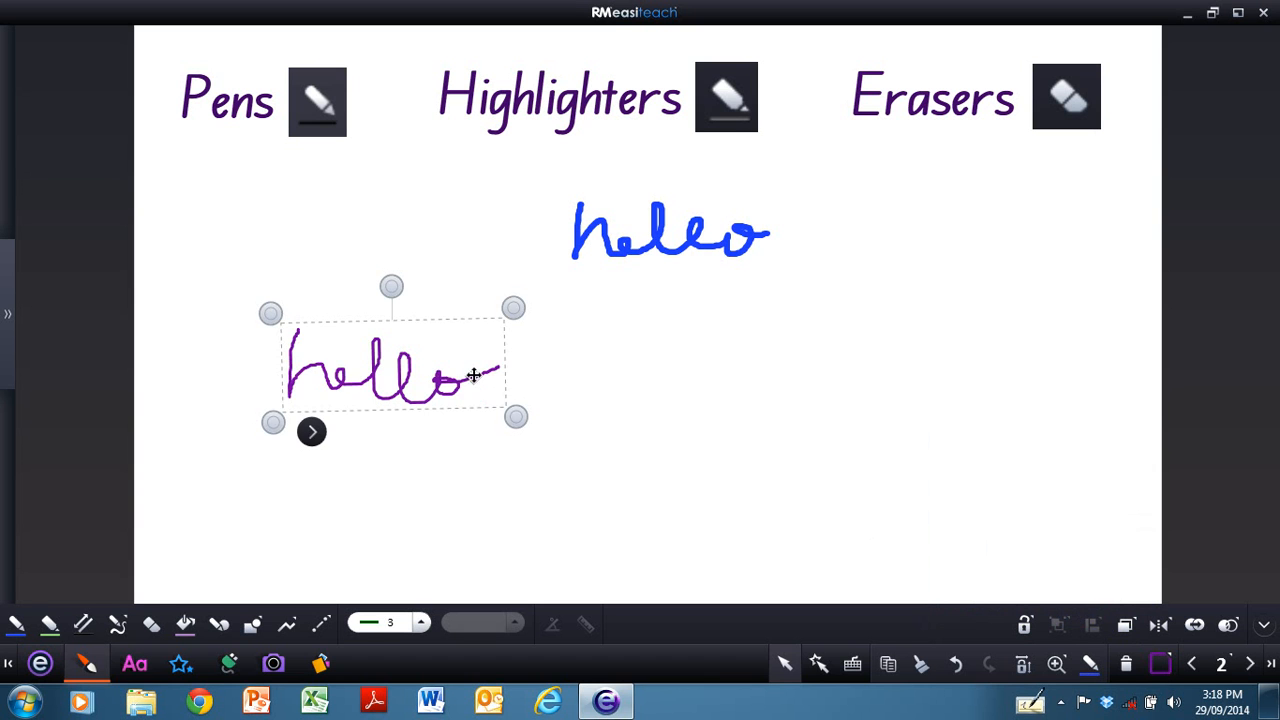
# - Nudge the purple "hello" slightly up and to the left, and deselect it
pyautogui.moveTo(370, 378)
pyautogui.mouseDown()
pyautogui.moveTo(466, 391)
pyautogui.moveTo(483, 336)
pyautogui.moveTo(352, 366)
pyautogui.mouseUp()
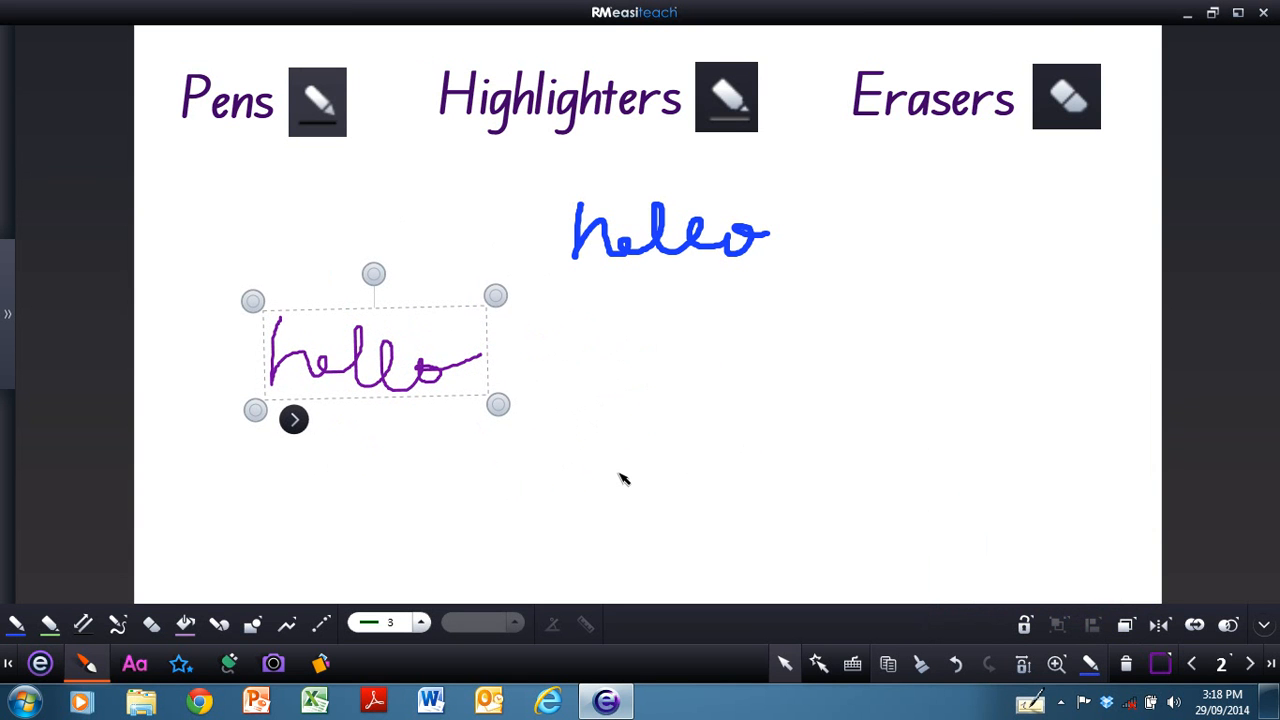
pyautogui.click(614, 478)
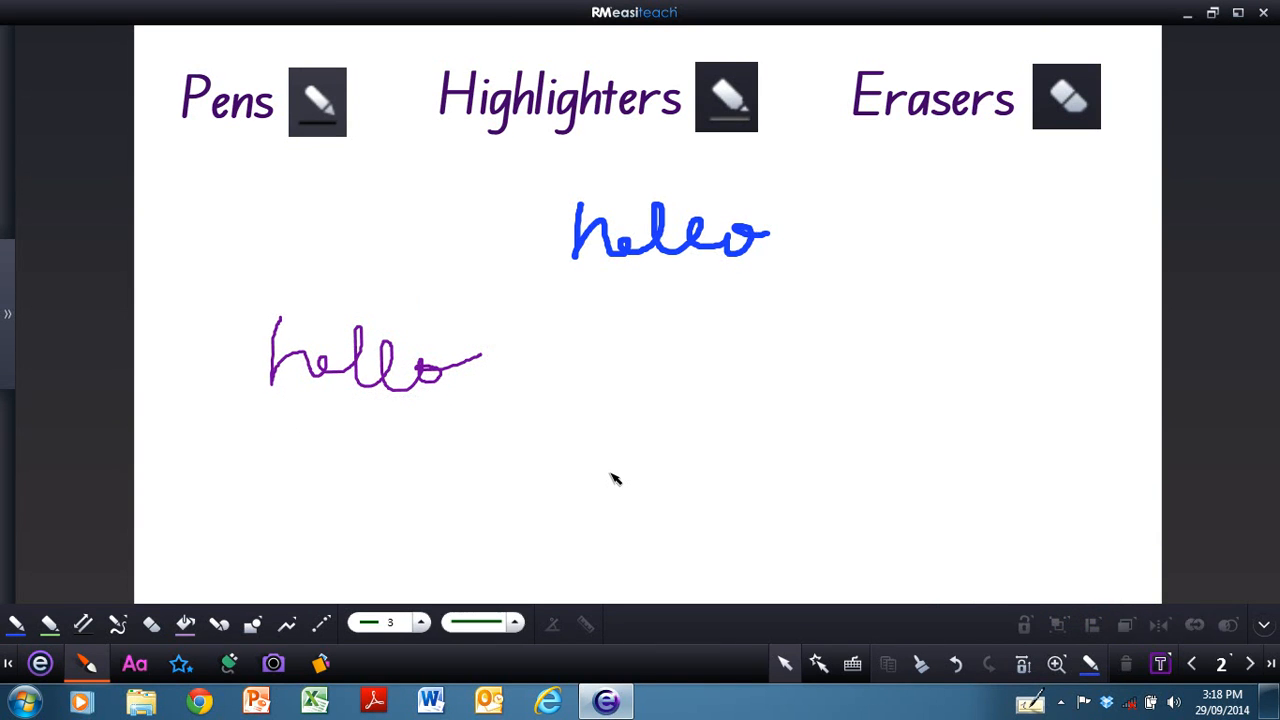
# - Highlight the word "Highlighters" in the heading with the blue highlighter
pyautogui.click(48, 627)
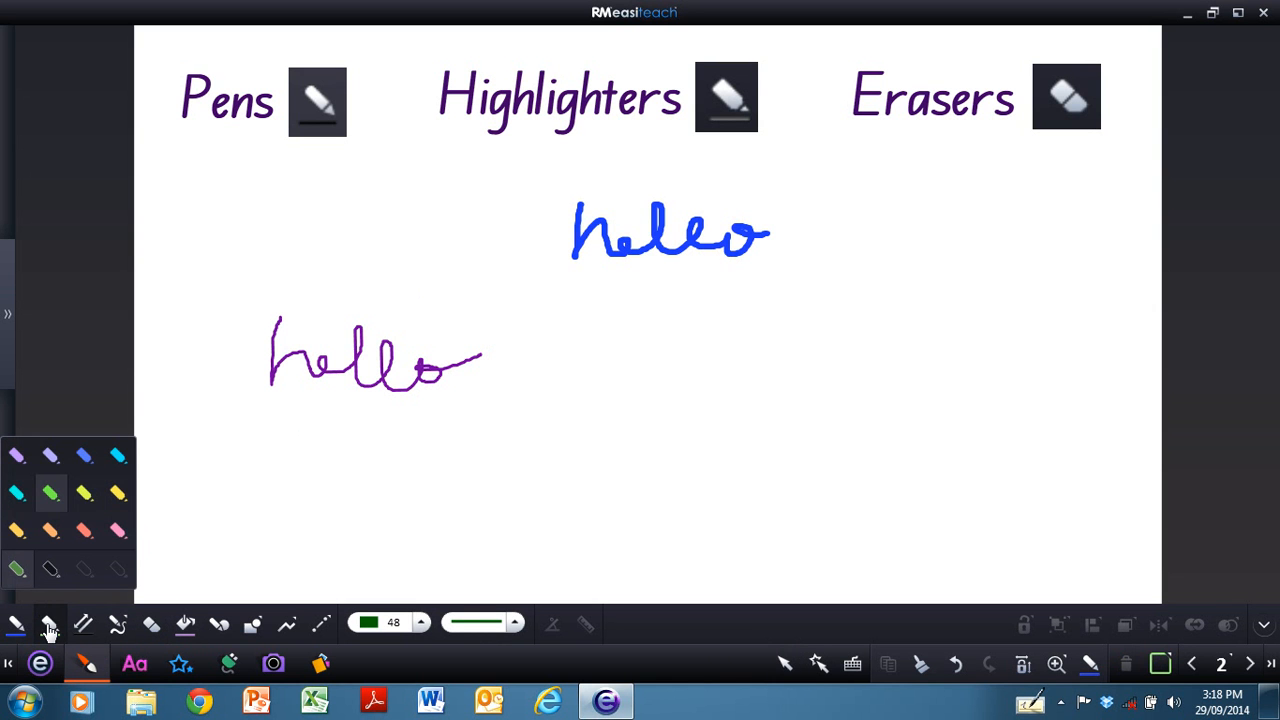
pyautogui.click(84, 456)
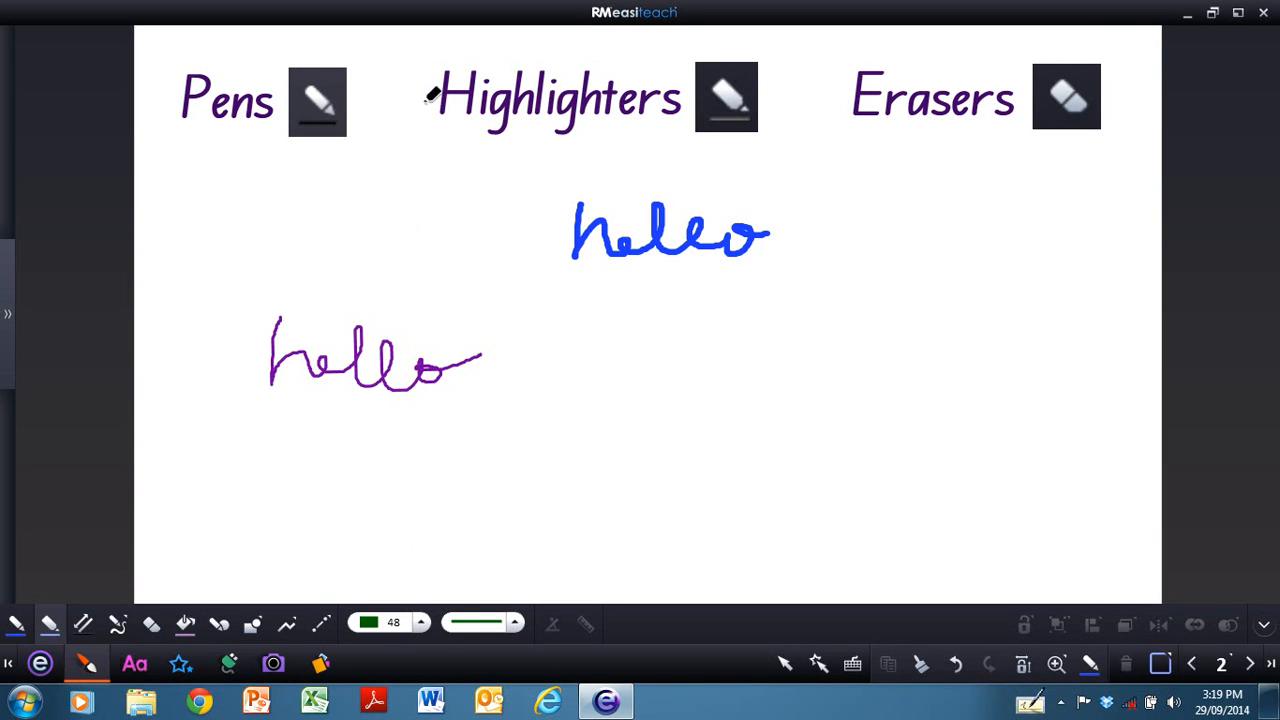
pyautogui.moveTo(412, 80)
pyautogui.mouseDown()
pyautogui.moveTo(662, 88)
pyautogui.moveTo(567, 113)
pyautogui.moveTo(434, 106)
pyautogui.mouseUp()
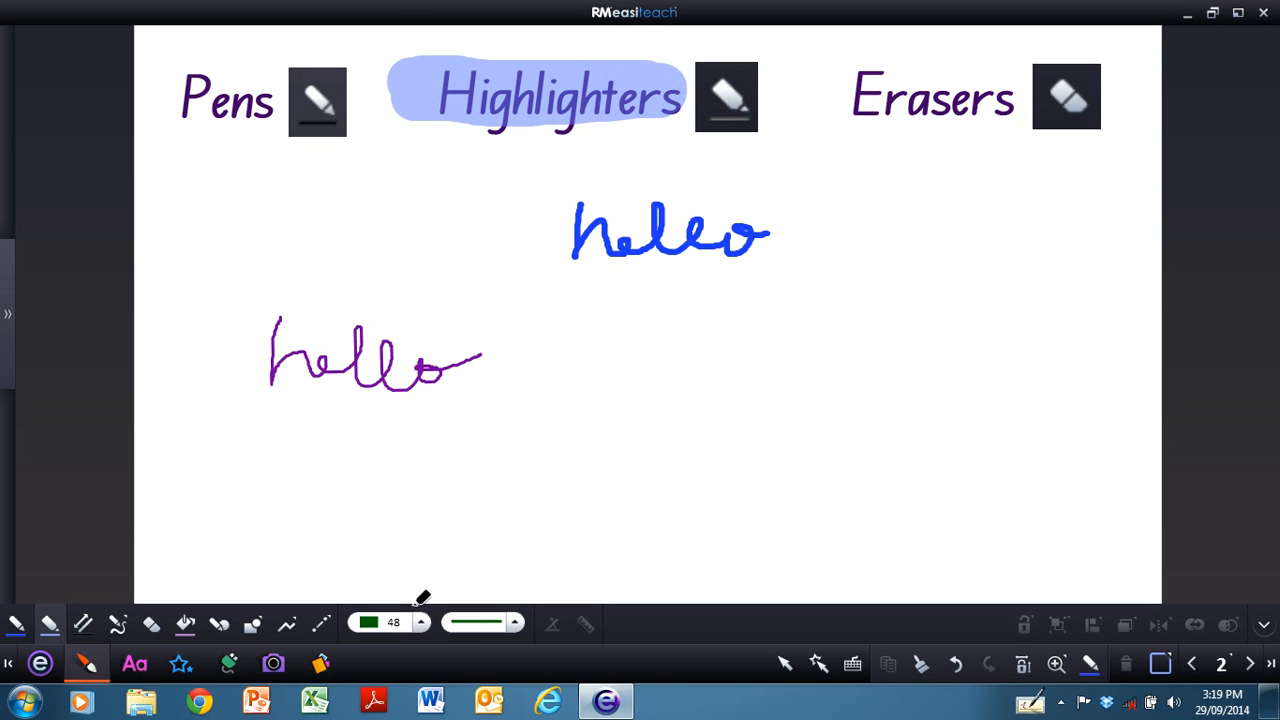
# - Set the highlighter thickness to 12 and draw a horizontal stroke above the purple "hello"
pyautogui.click(421, 622)
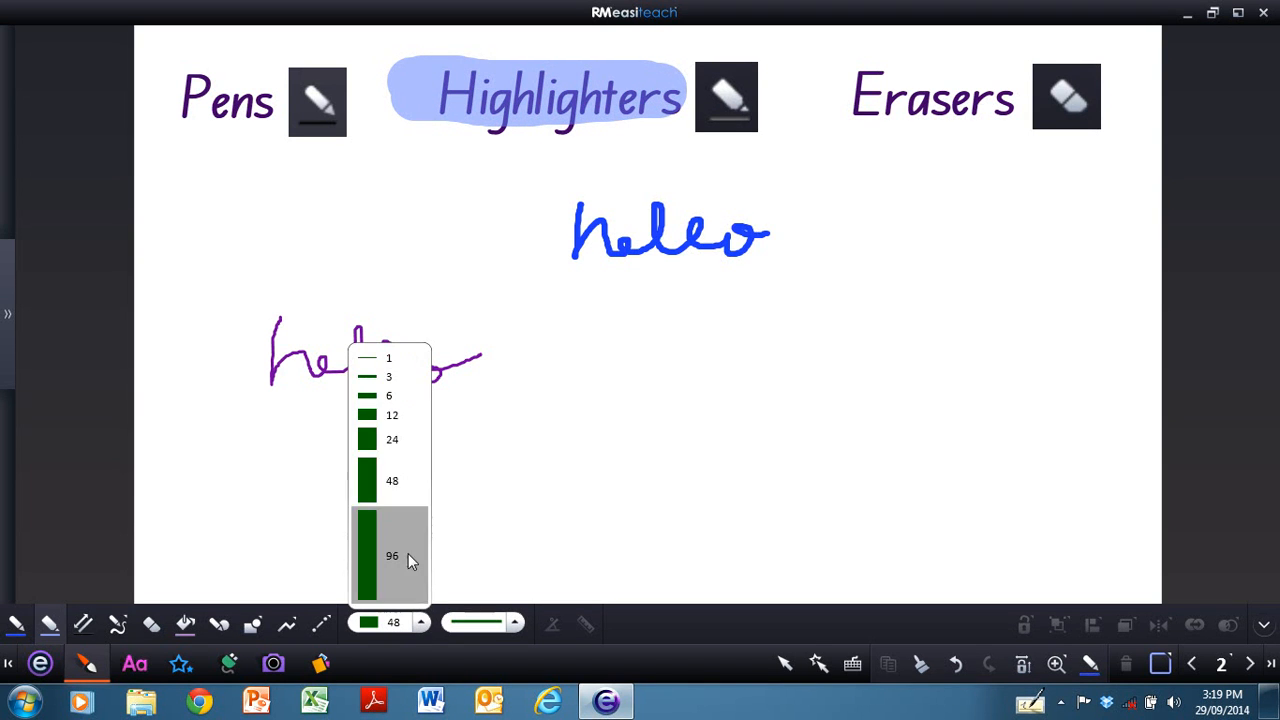
pyautogui.click(396, 418)
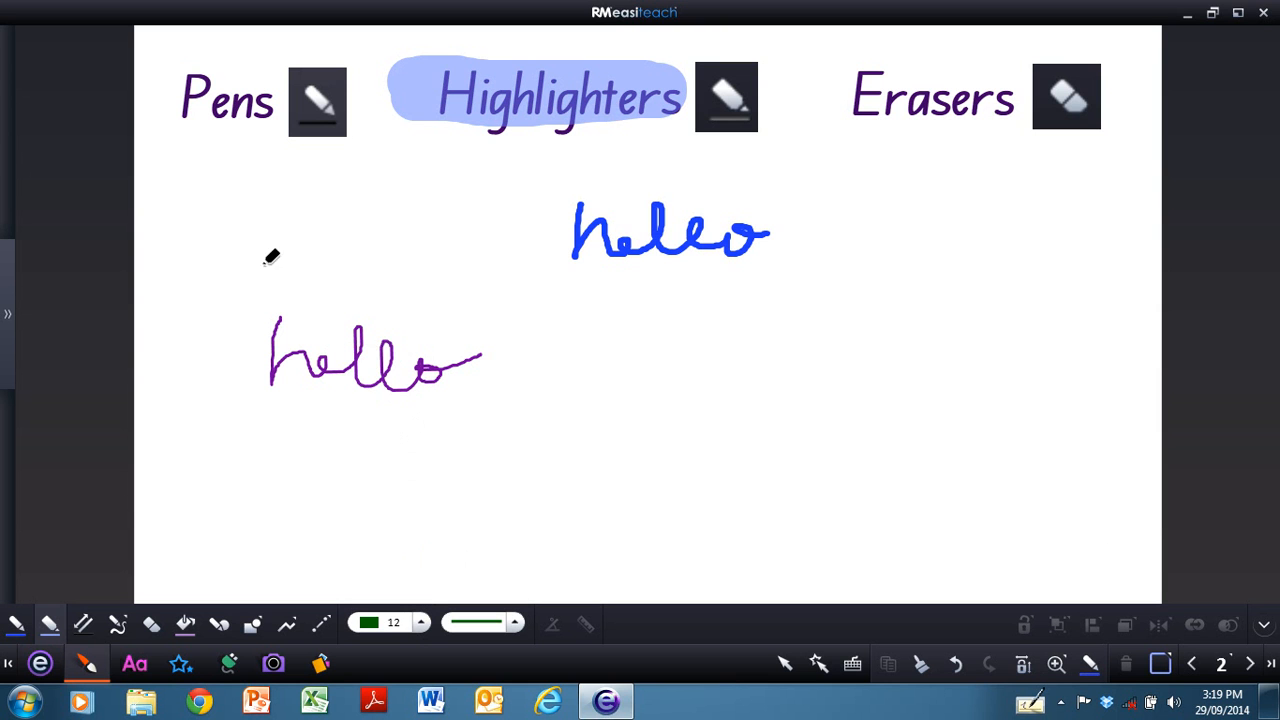
pyautogui.moveTo(248, 240); pyautogui.dragTo(448, 252)
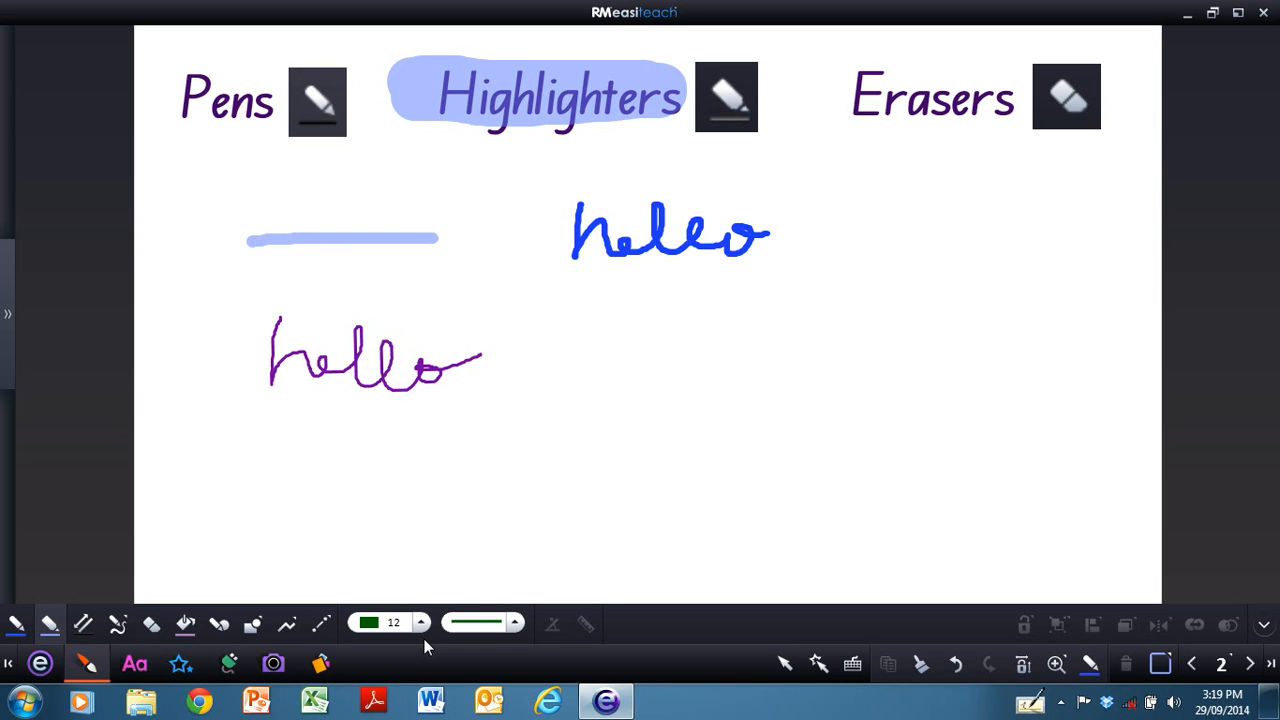
# - Erase the thin horizontal highlighter stroke and the trailing end of the purple "hello"
pyautogui.click(152, 628)
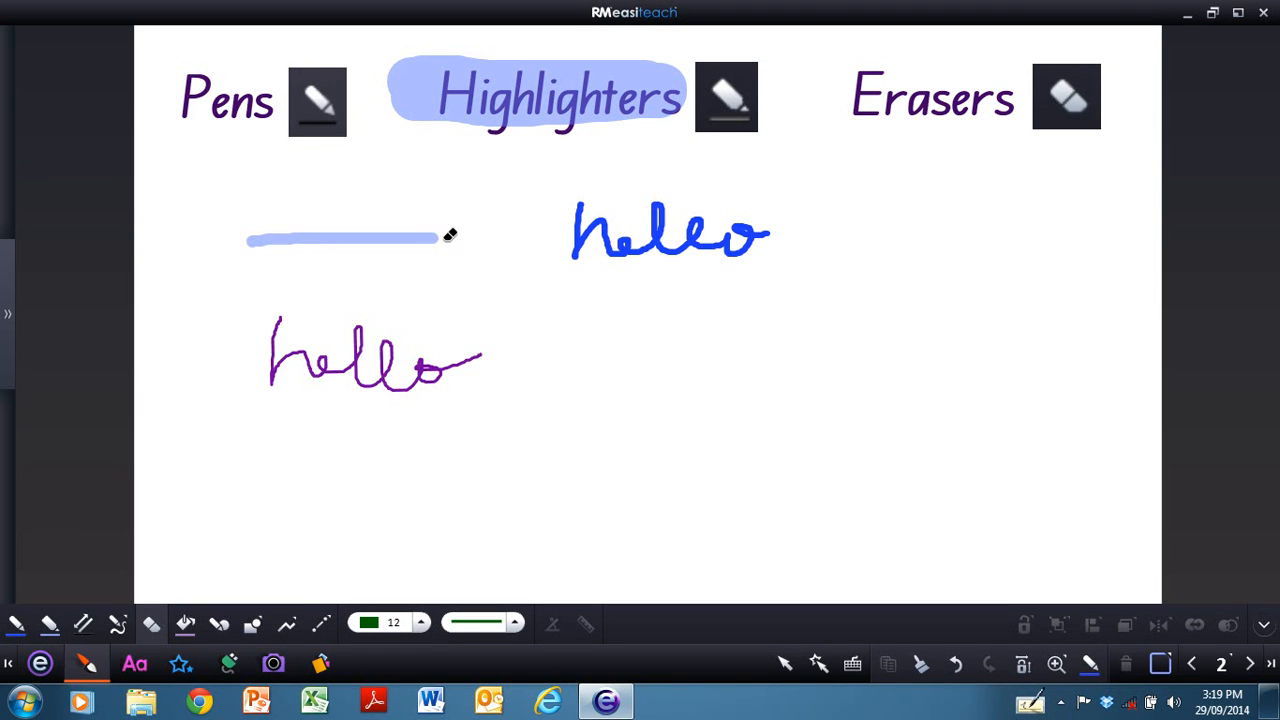
pyautogui.moveTo(450, 233); pyautogui.dragTo(250, 243)
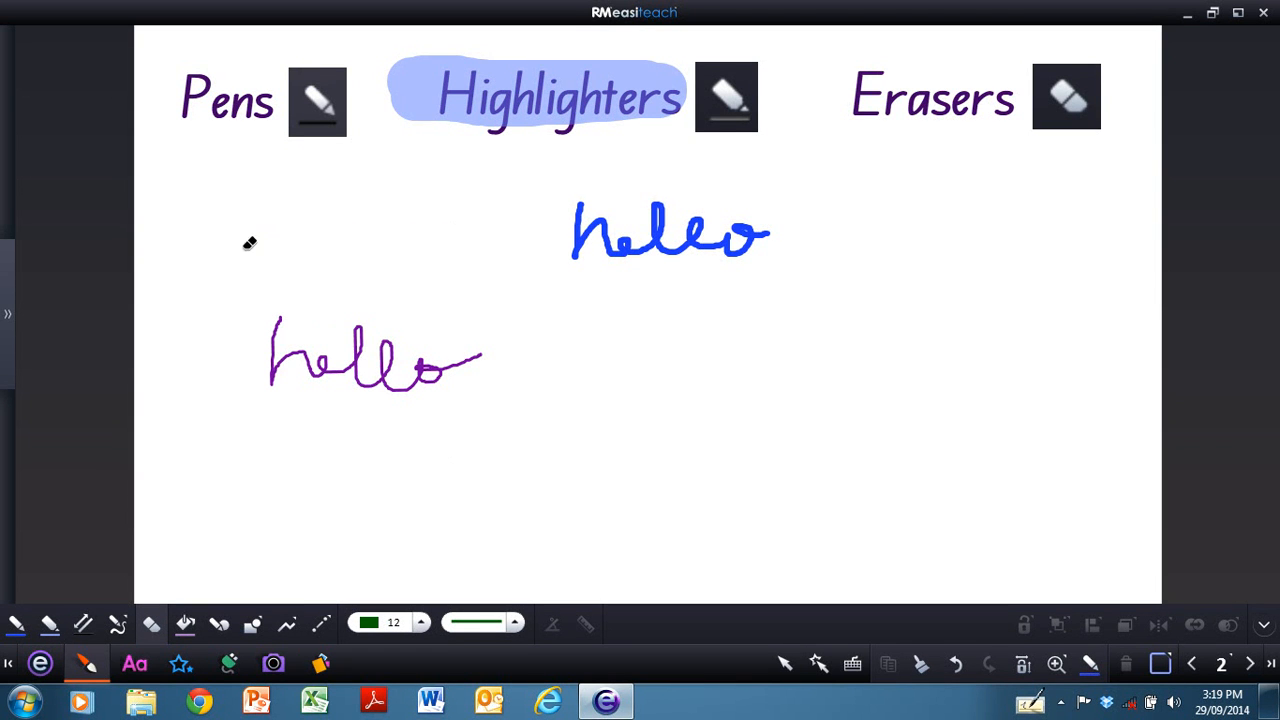
pyautogui.moveTo(488, 350); pyautogui.dragTo(545, 403)
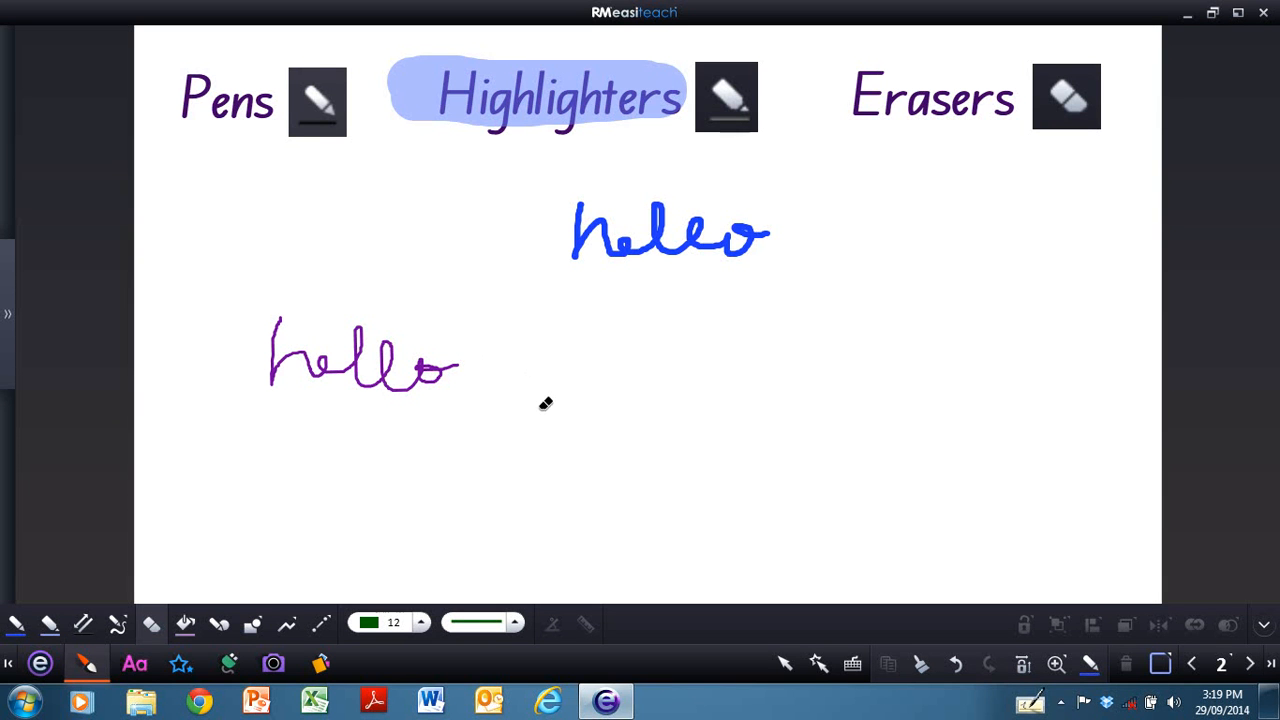
# - Set the eraser thickness to 96 and erase the rest of the purple "hello"
pyautogui.click(421, 624)
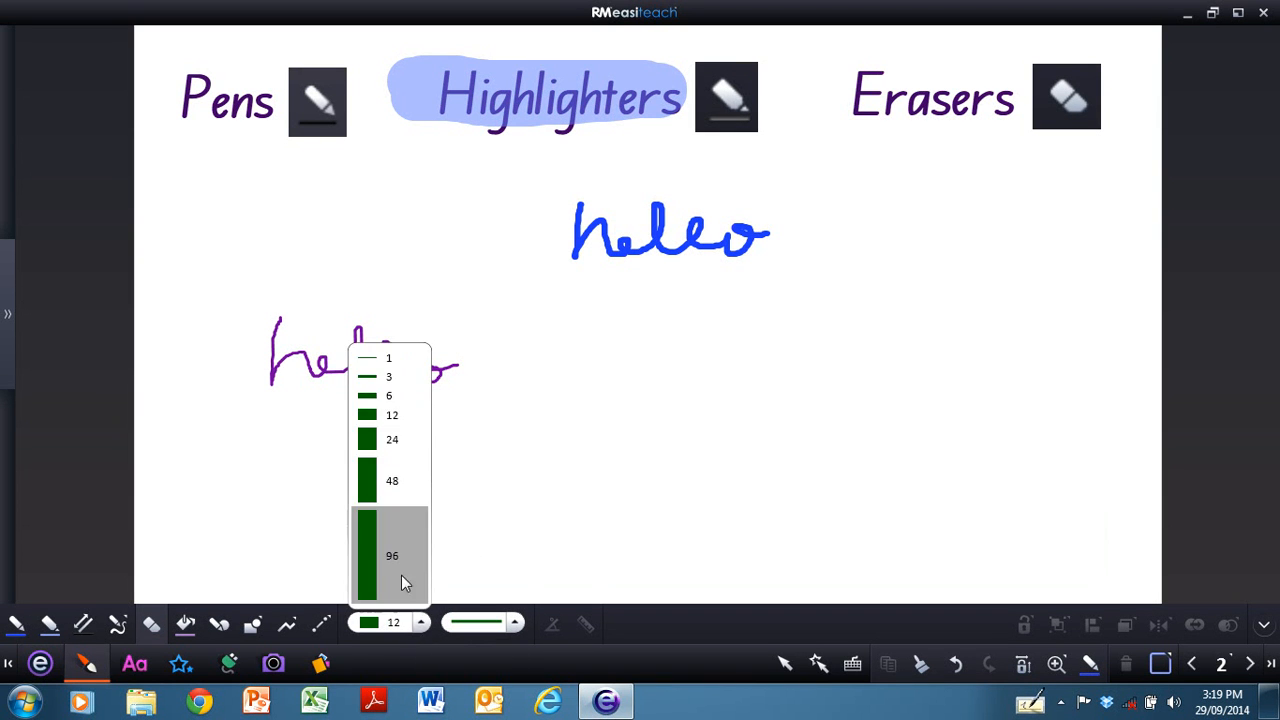
pyautogui.click(390, 550)
pyautogui.moveTo(252, 319); pyautogui.dragTo(457, 366)
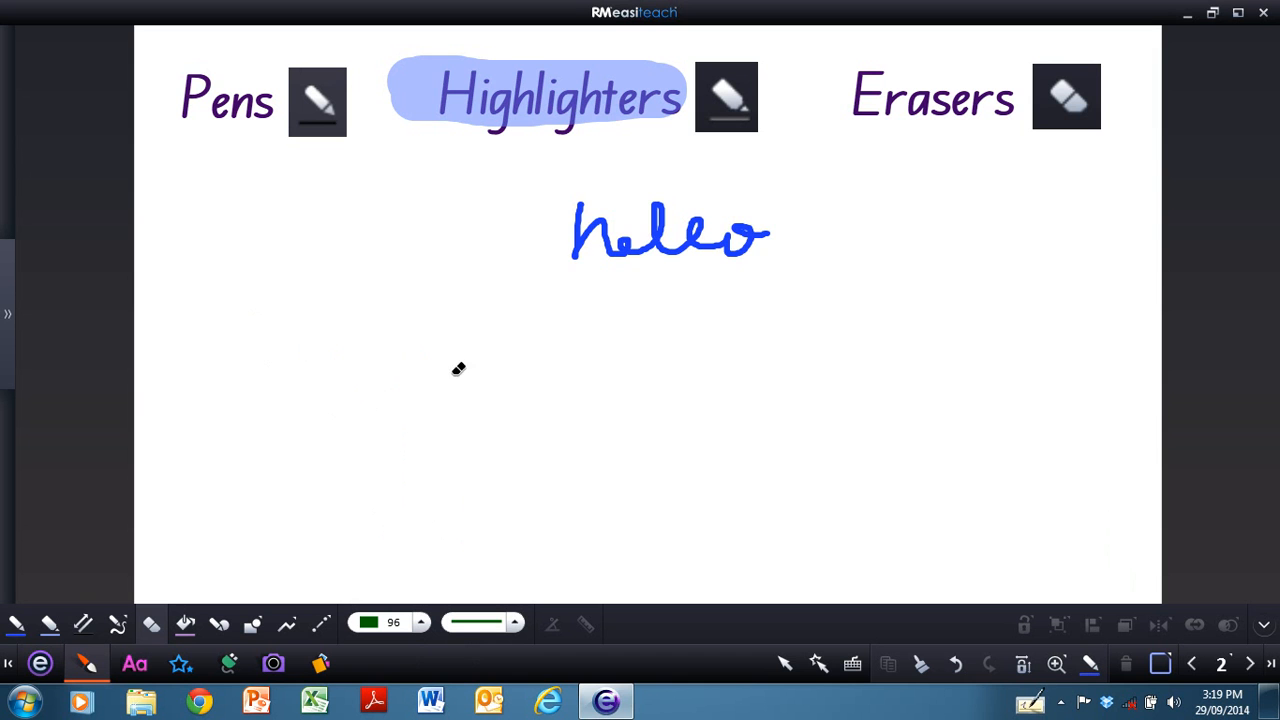
# - Erase the blue "hello" and the blue highlight over the "Highlighters" heading
pyautogui.moveTo(735, 288)
pyautogui.mouseDown()
pyautogui.moveTo(617, 229)
pyautogui.moveTo(609, 143)
pyautogui.moveTo(517, 77)
pyautogui.moveTo(408, 80)
pyautogui.mouseUp()
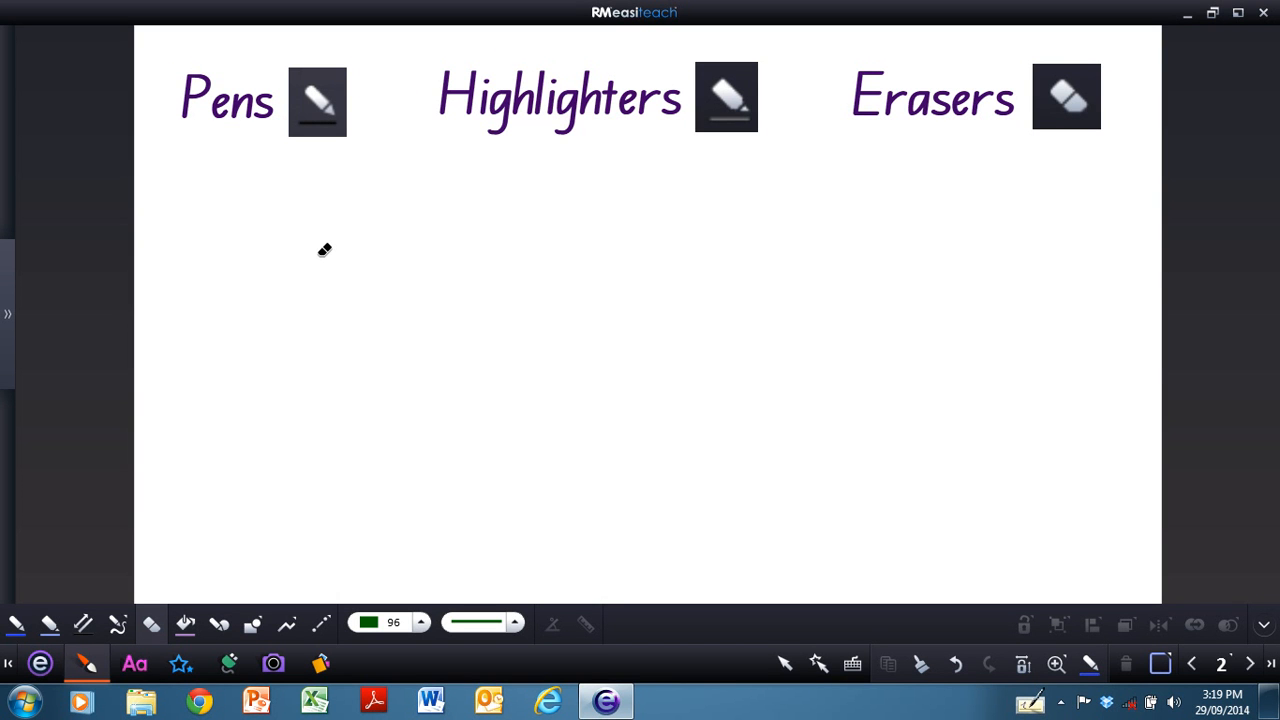
# - Delete the "Pens" heading as an object and undo the deletion
pyautogui.click(785, 668)
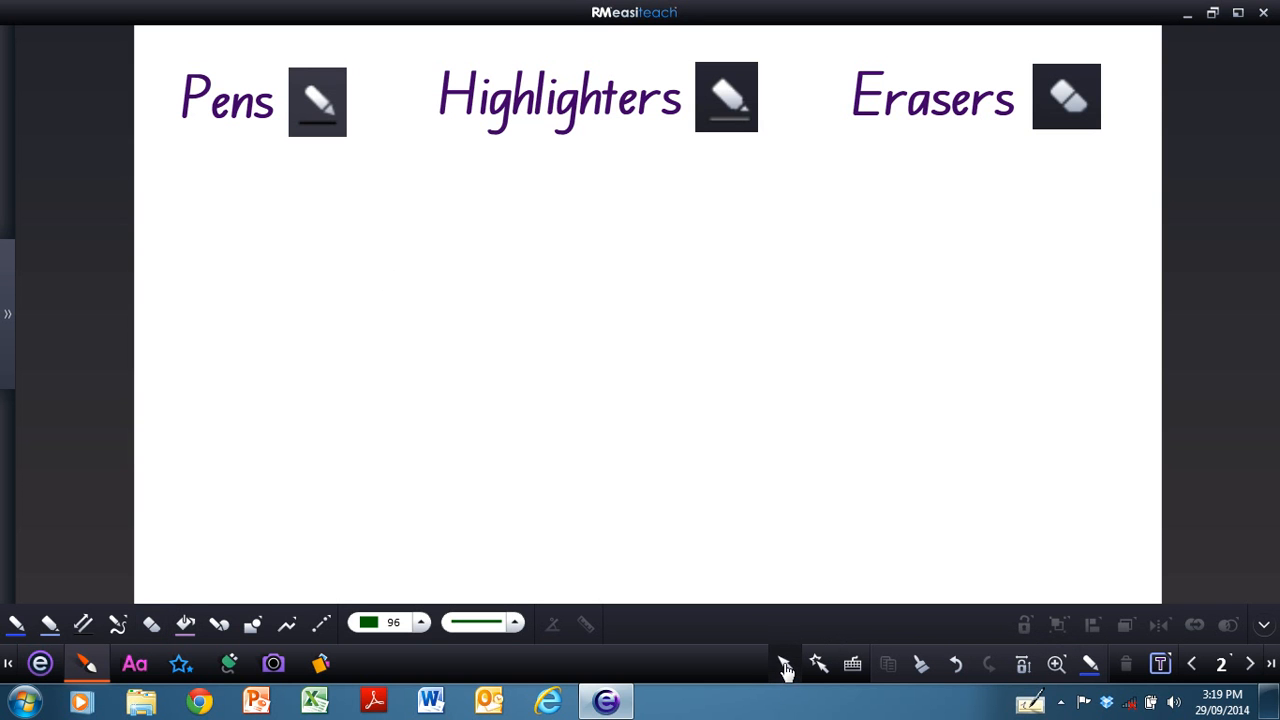
pyautogui.click(233, 117)
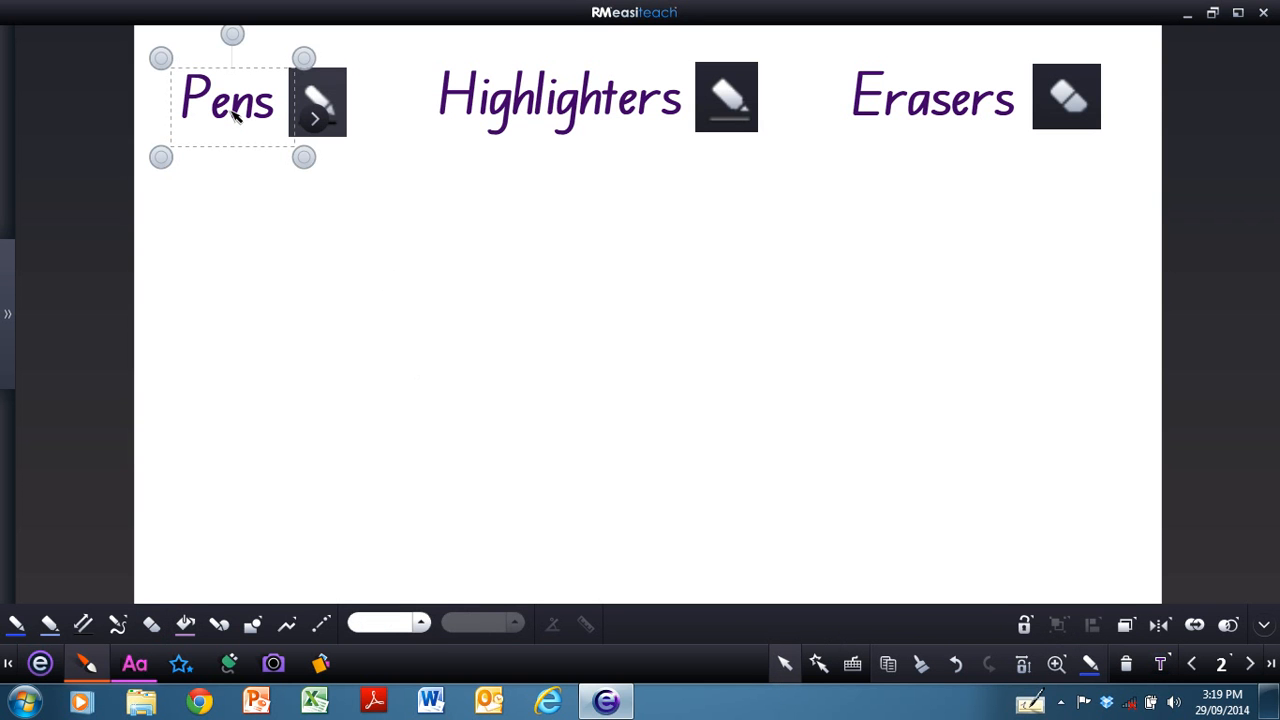
pyautogui.click(1127, 665)
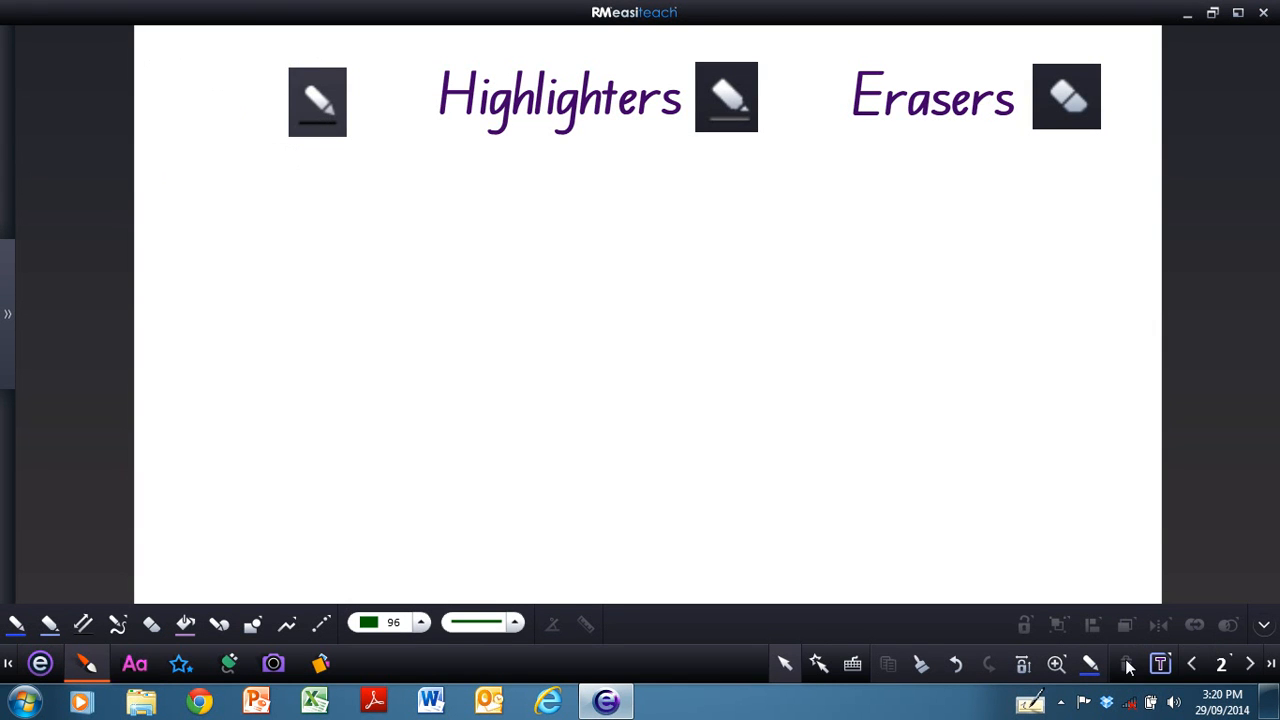
pyautogui.click(957, 665)
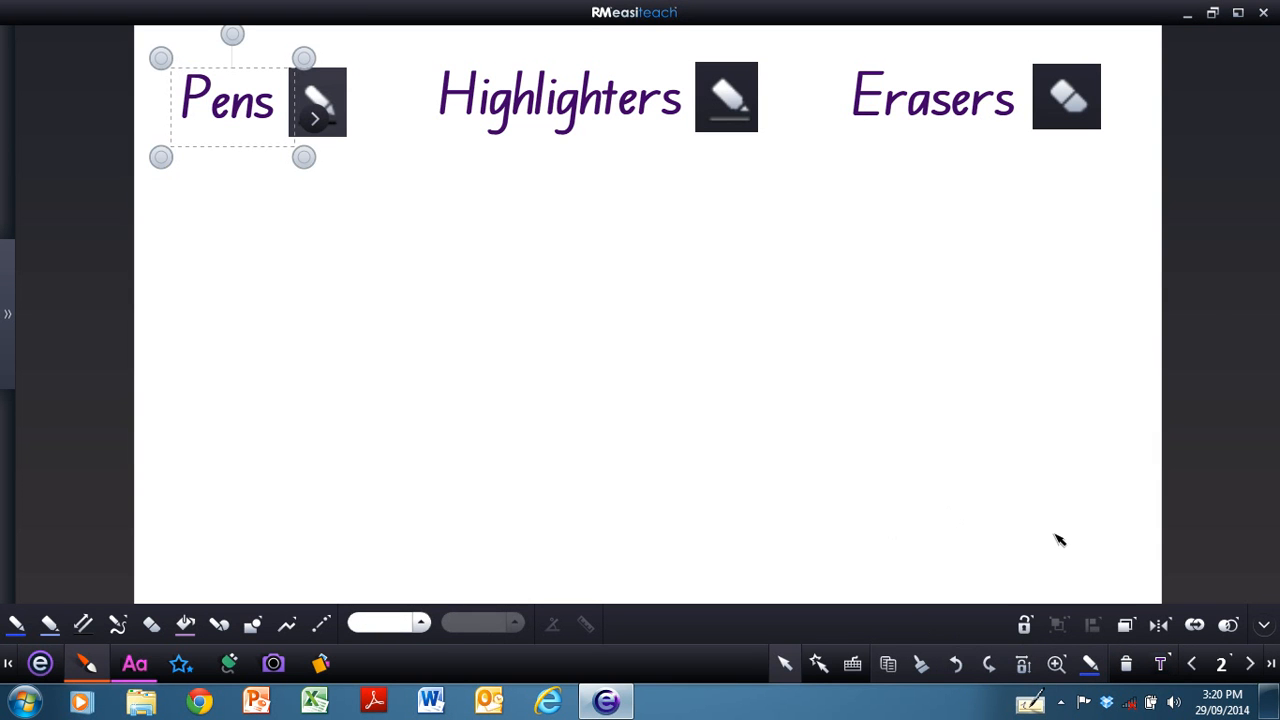
# - On page 3, draw a winding river across the page with the river creative pen at thickness 24
pyautogui.click(1250, 664)
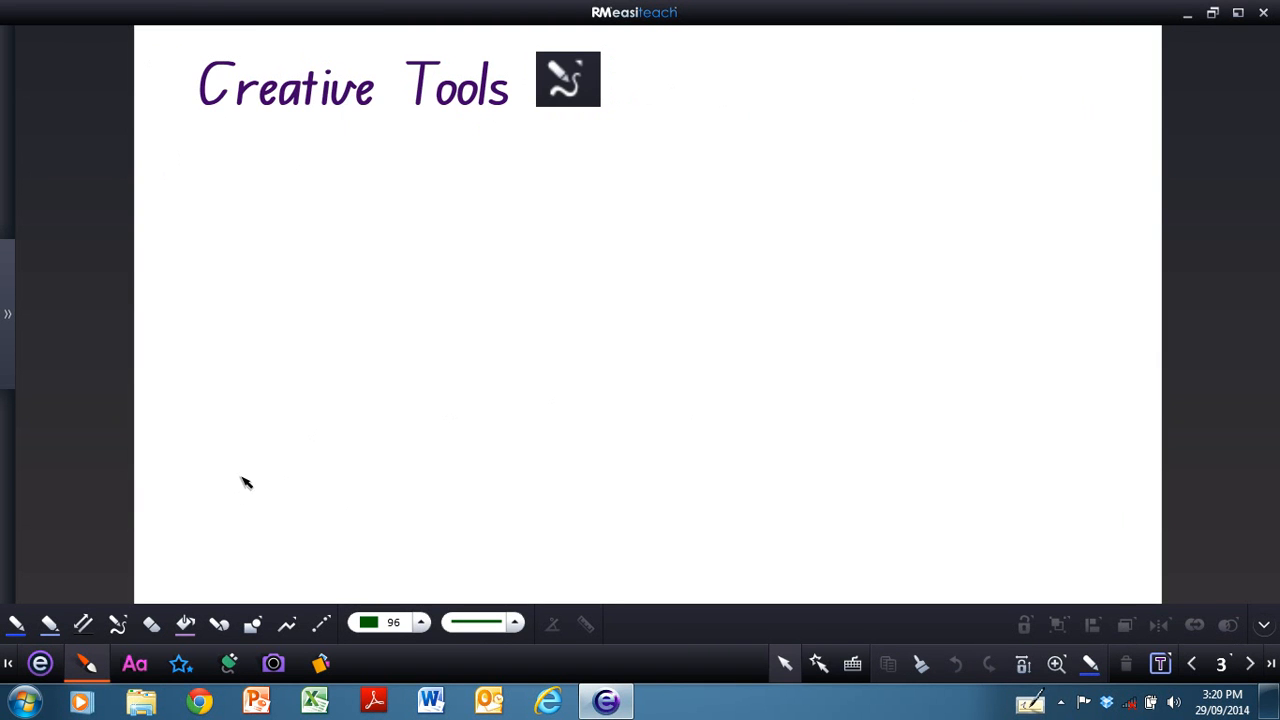
pyautogui.click(117, 625)
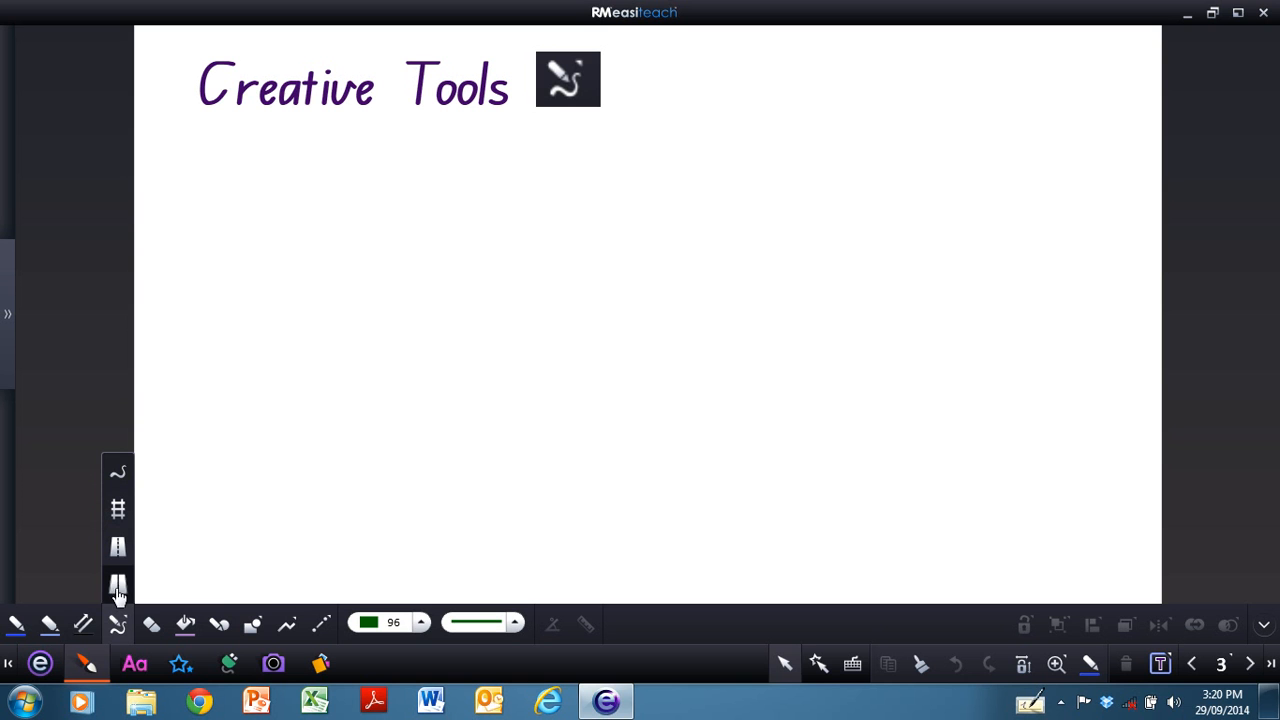
pyautogui.click(422, 623)
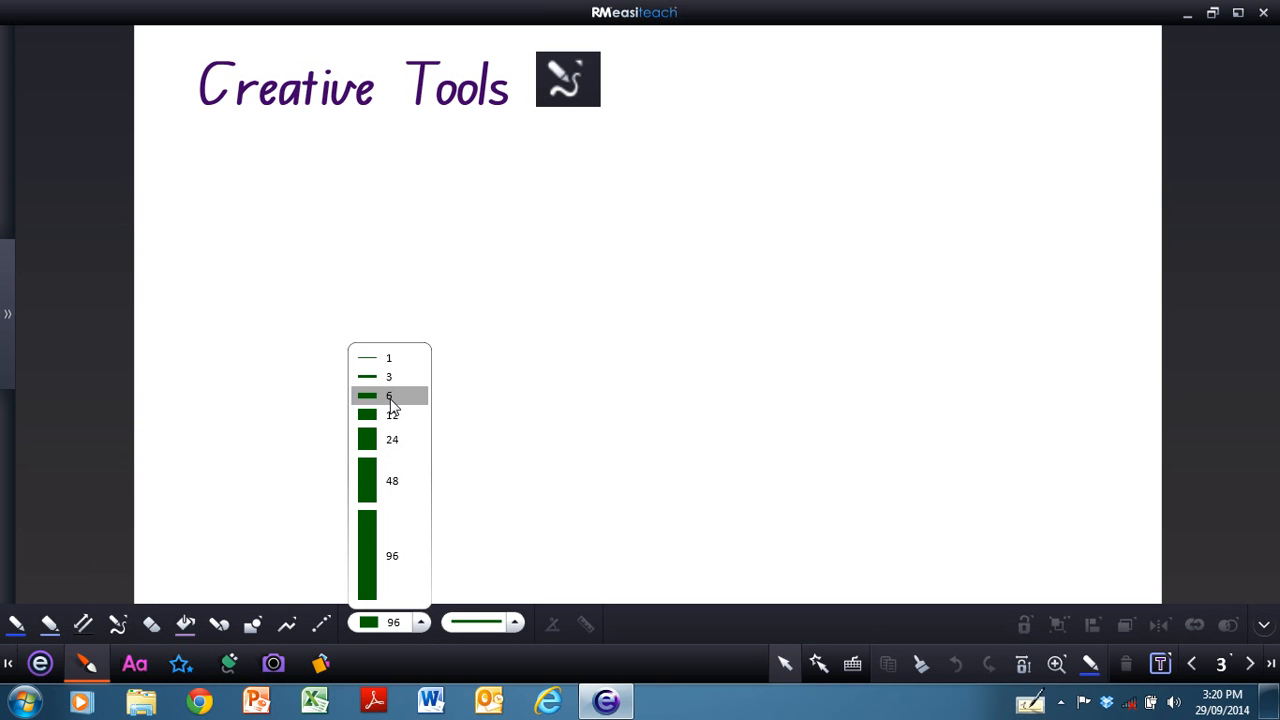
pyautogui.click(391, 439)
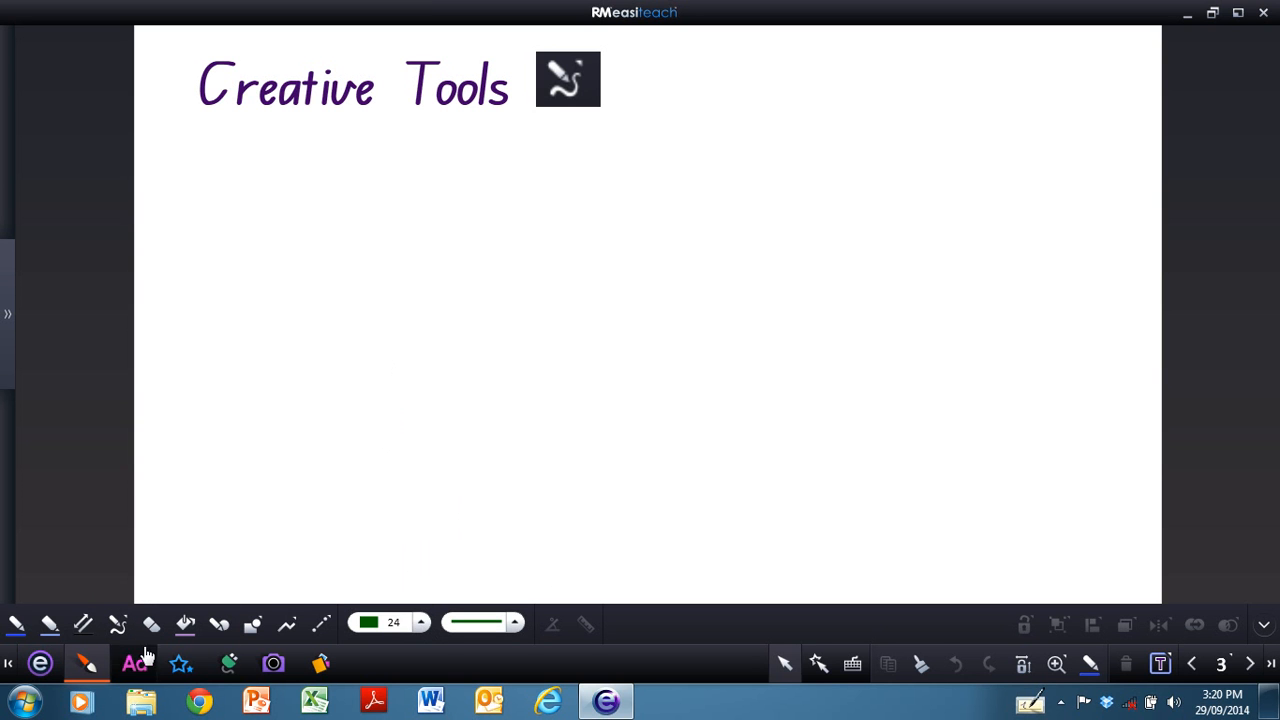
pyautogui.click(118, 623)
pyautogui.click(119, 471)
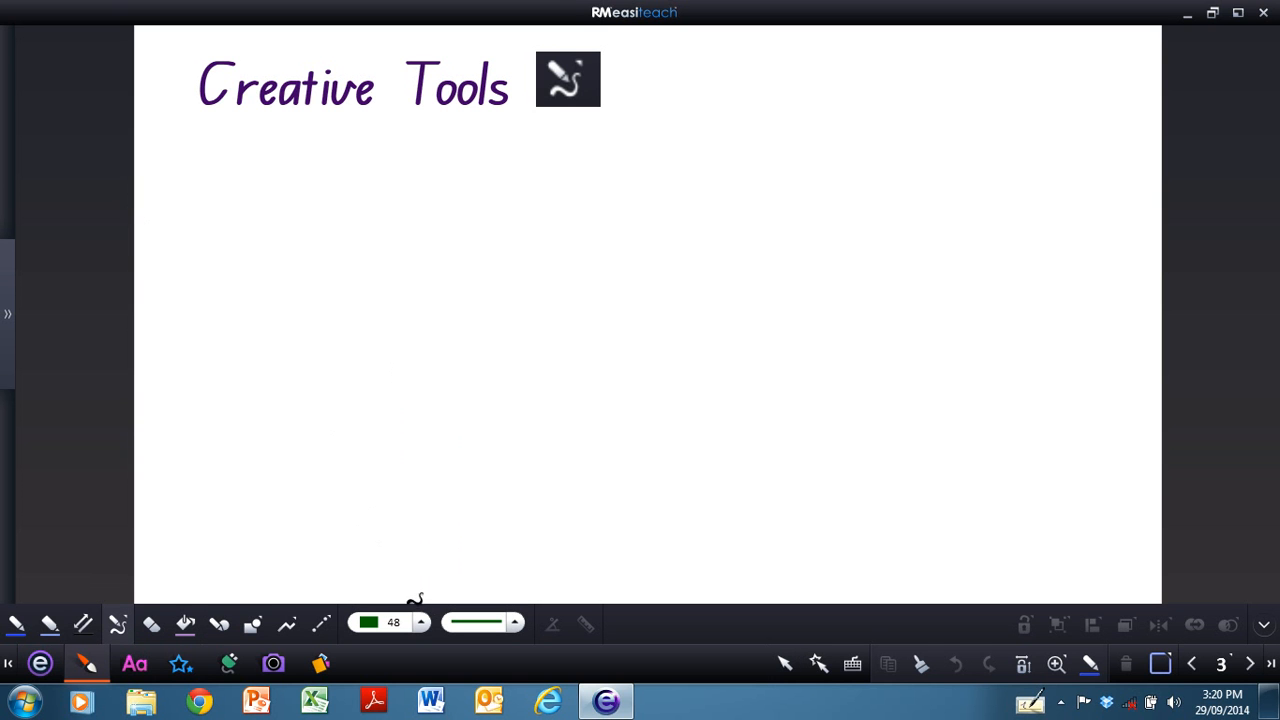
pyautogui.click(420, 623)
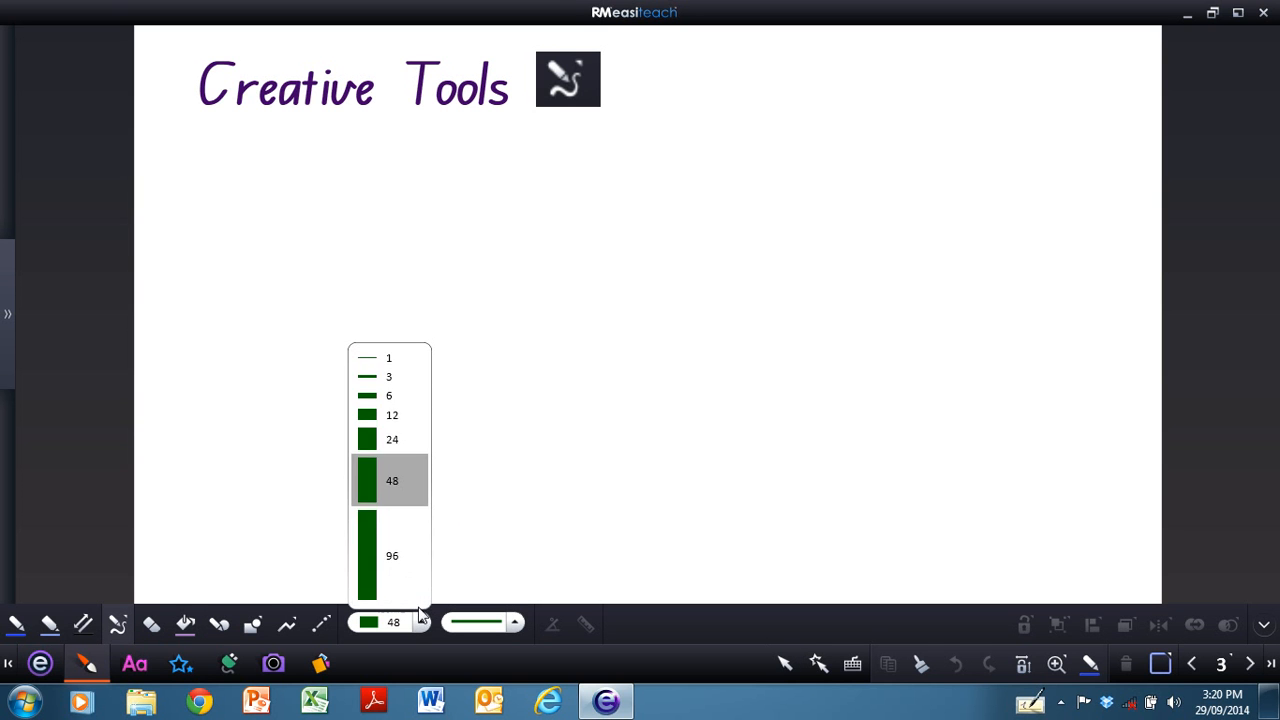
pyautogui.click(403, 441)
pyautogui.moveTo(151, 226)
pyautogui.mouseDown()
pyautogui.moveTo(346, 277)
pyautogui.moveTo(534, 509)
pyautogui.moveTo(1011, 429)
pyautogui.moveTo(1130, 539)
pyautogui.moveTo(1168, 543)
pyautogui.mouseUp()
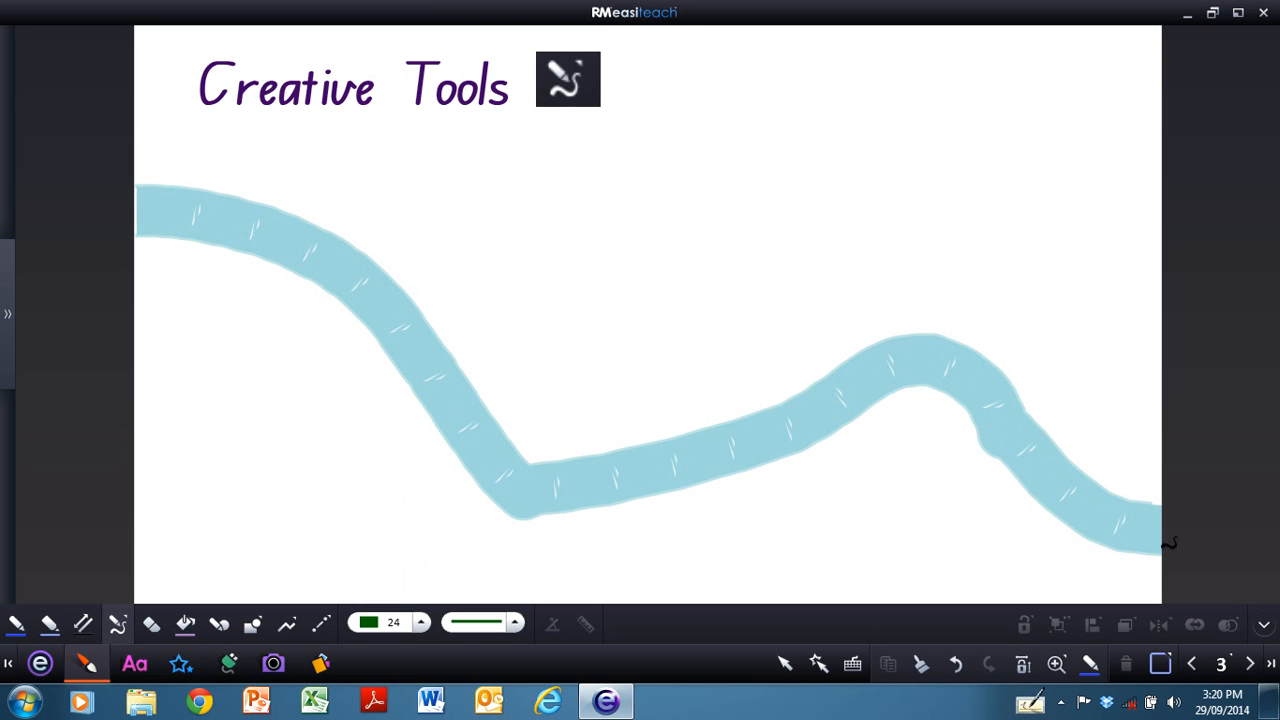
# - Draw a curving railway track below the river with the railway creative pen at thickness 24
pyautogui.click(117, 623)
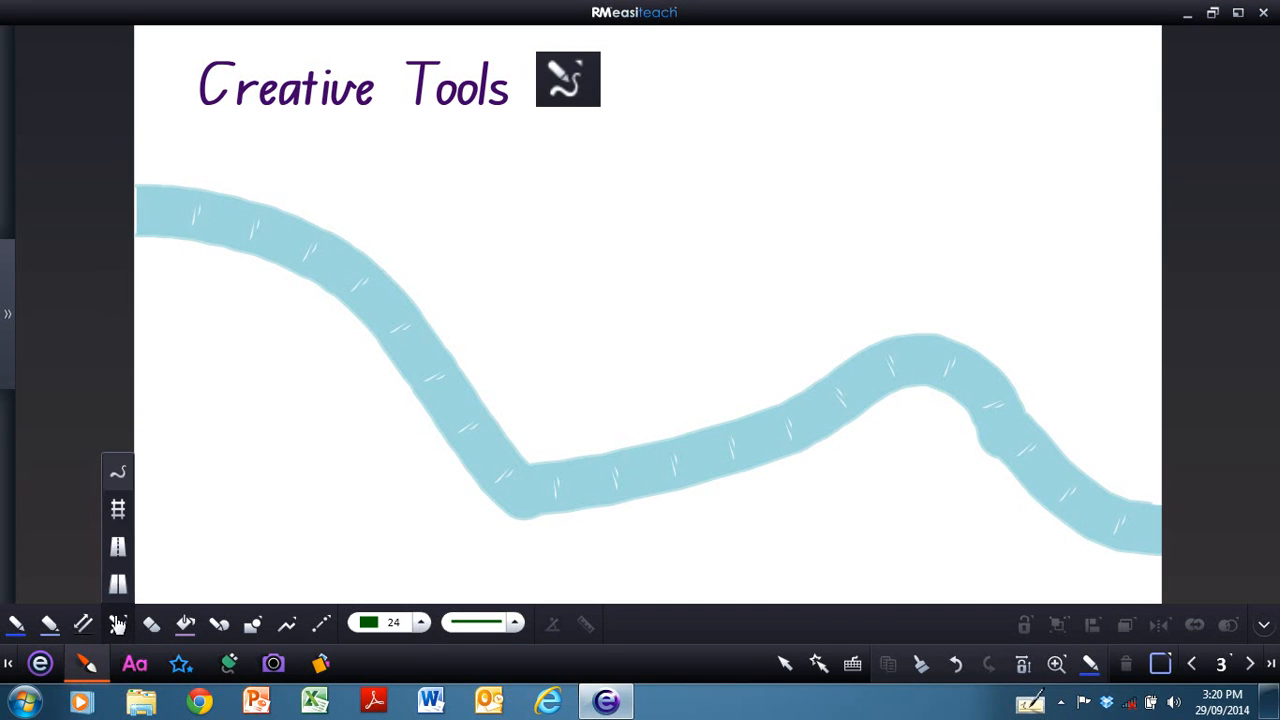
pyautogui.click(119, 518)
pyautogui.click(423, 623)
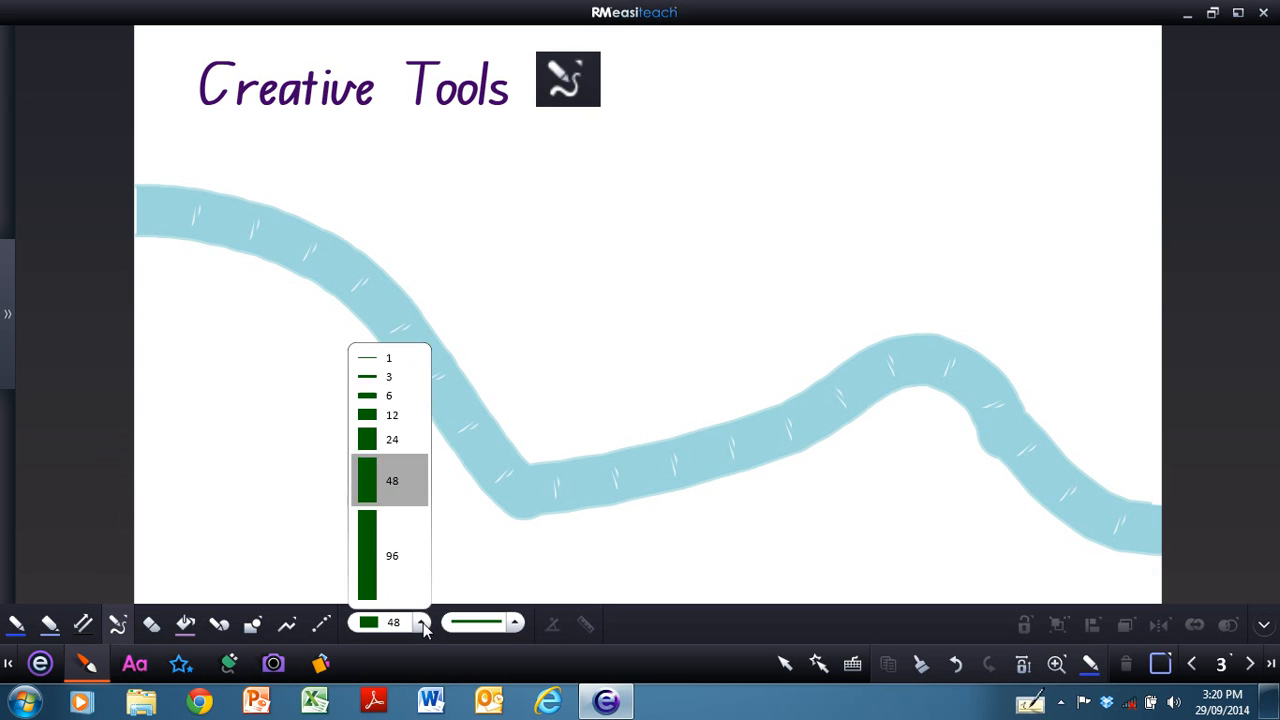
pyautogui.click(405, 443)
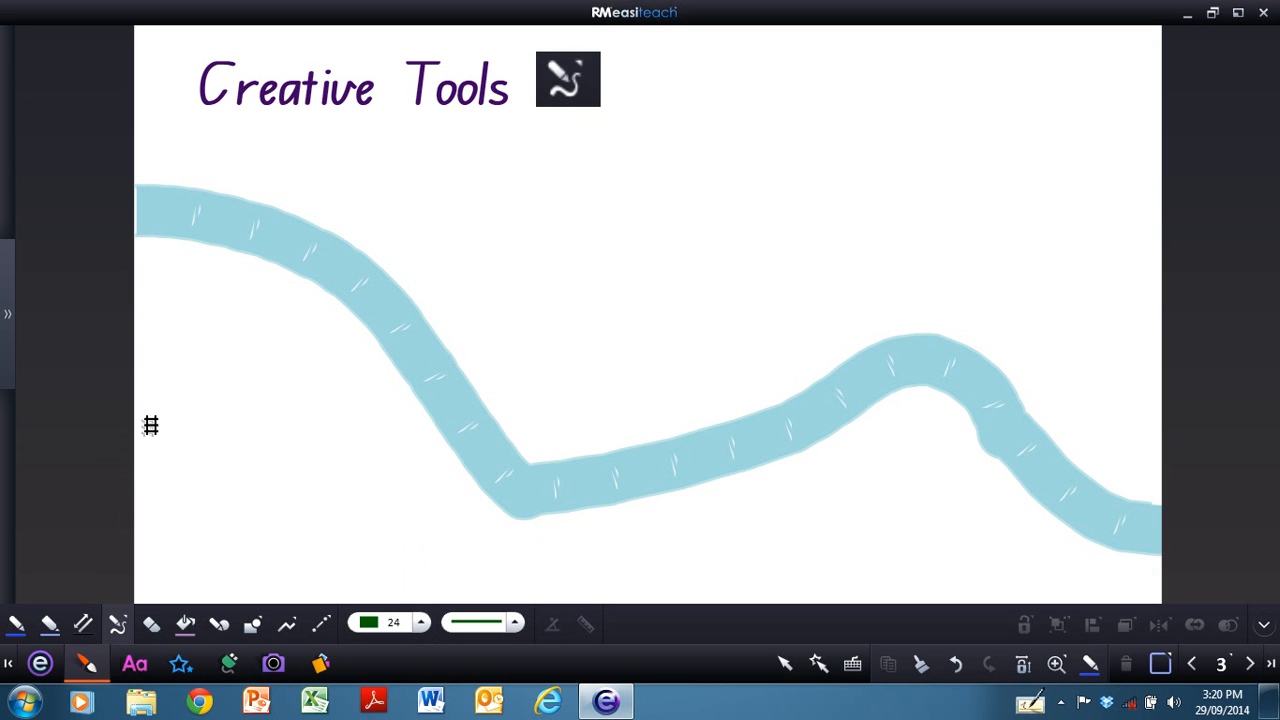
pyautogui.moveTo(145, 405)
pyautogui.mouseDown()
pyautogui.moveTo(457, 543)
pyautogui.moveTo(1056, 590)
pyautogui.mouseUp()
# - Draw a single road rising diagonally across the railway and river with the single-road creative pen
pyautogui.click(117, 623)
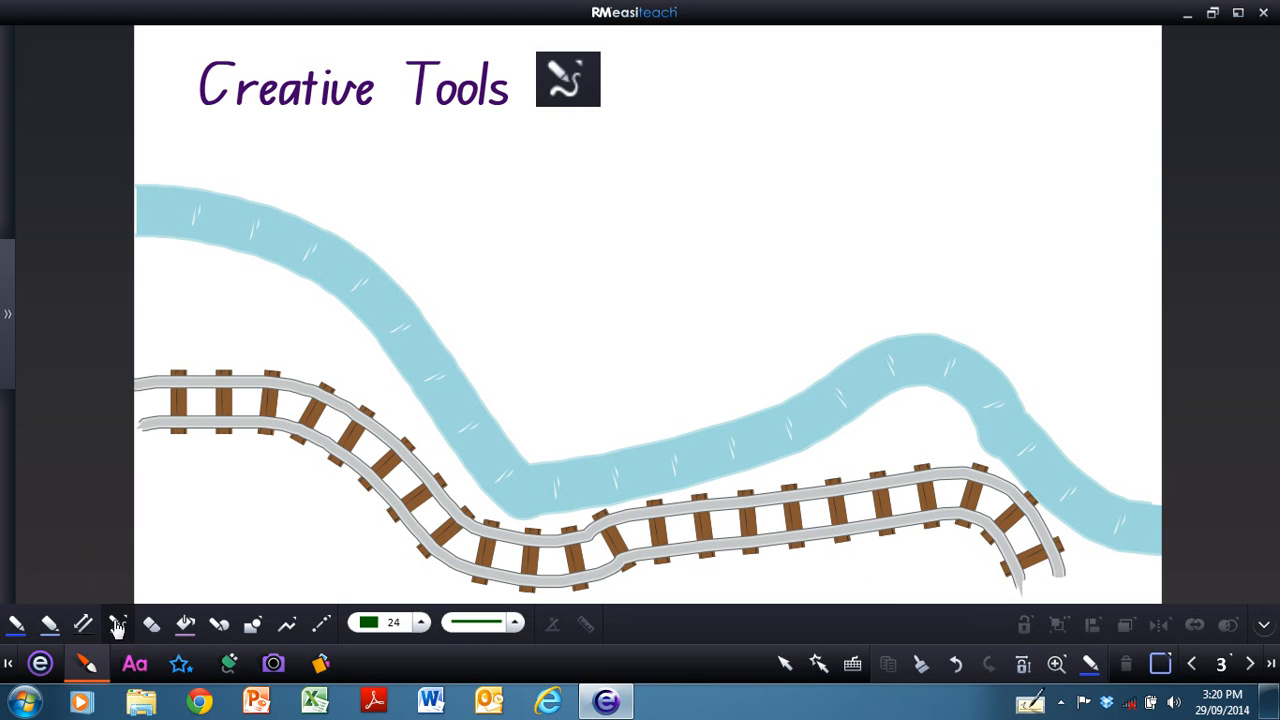
pyautogui.click(117, 550)
pyautogui.moveTo(168, 516); pyautogui.dragTo(998, 150)
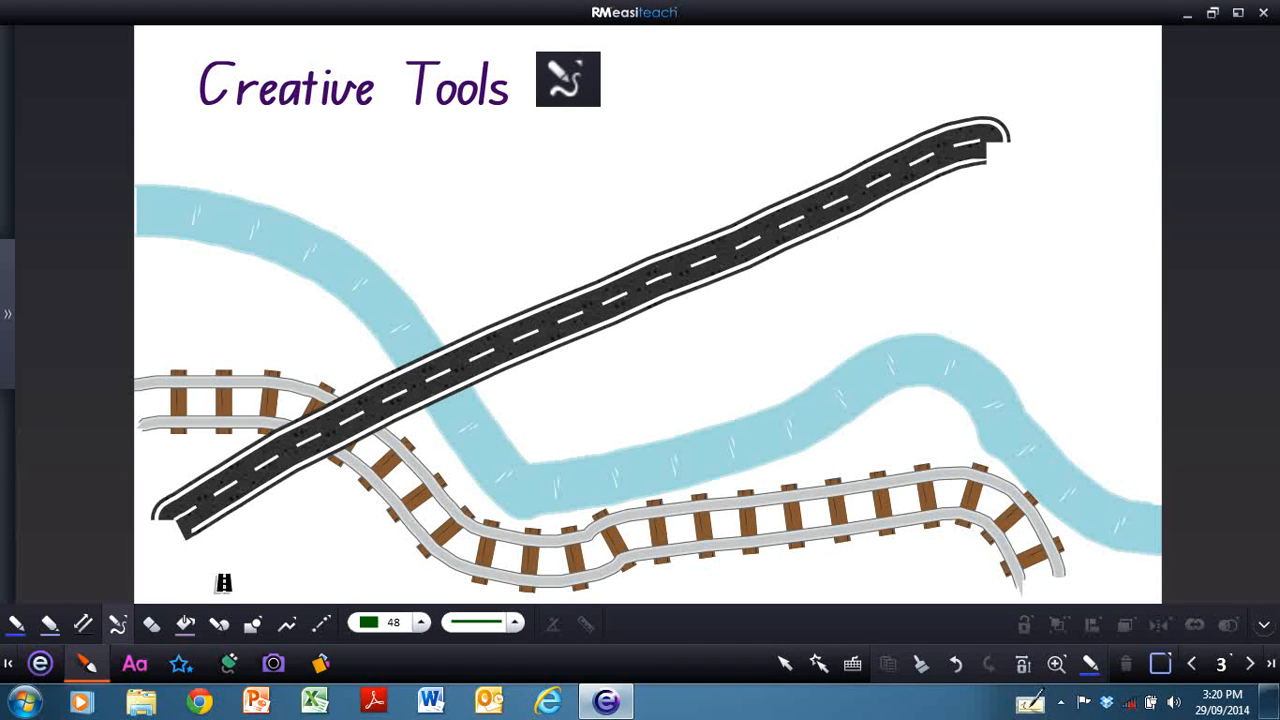
# - Draw a dual carriageway horizontally along the lower part of the page with the double-road creative pen
pyautogui.click(117, 623)
pyautogui.click(118, 585)
pyautogui.moveTo(180, 550)
pyautogui.mouseDown()
pyautogui.moveTo(831, 560)
pyautogui.moveTo(1143, 540)
pyautogui.mouseUp()
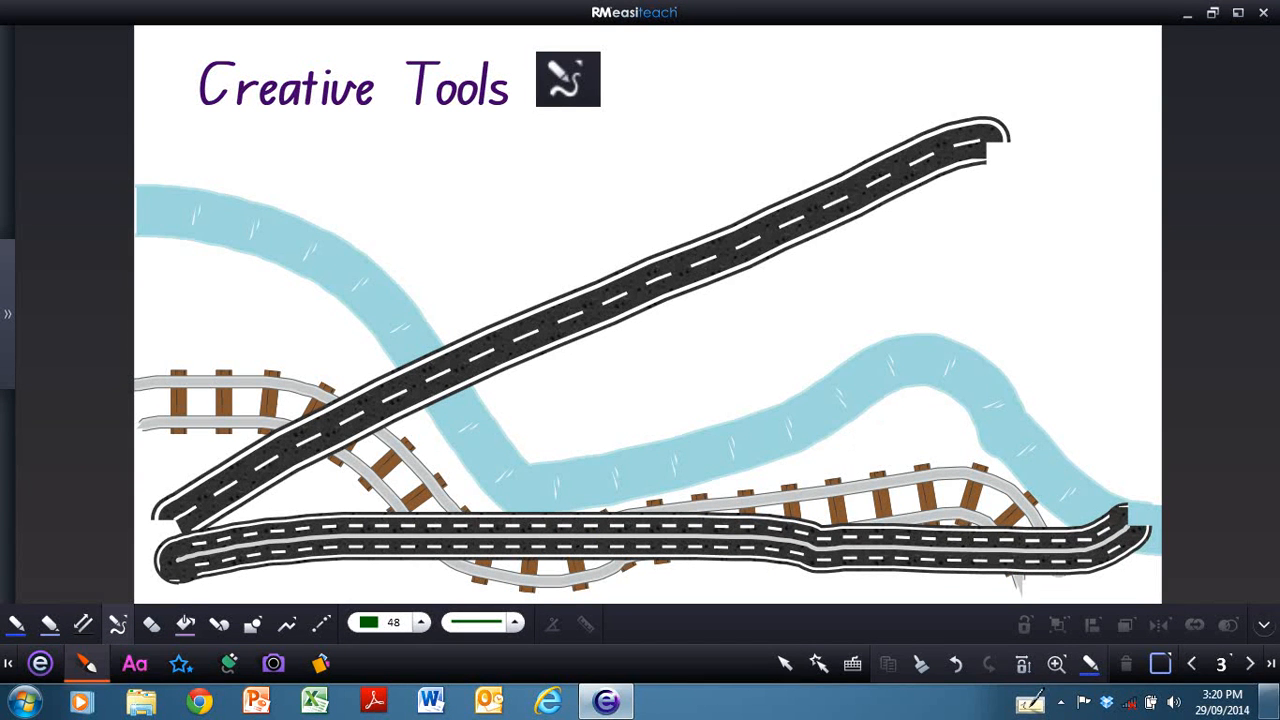
# - Go to page 5 and set the Shape Recognition tool's line thickness to 3
pyautogui.click(1251, 666)
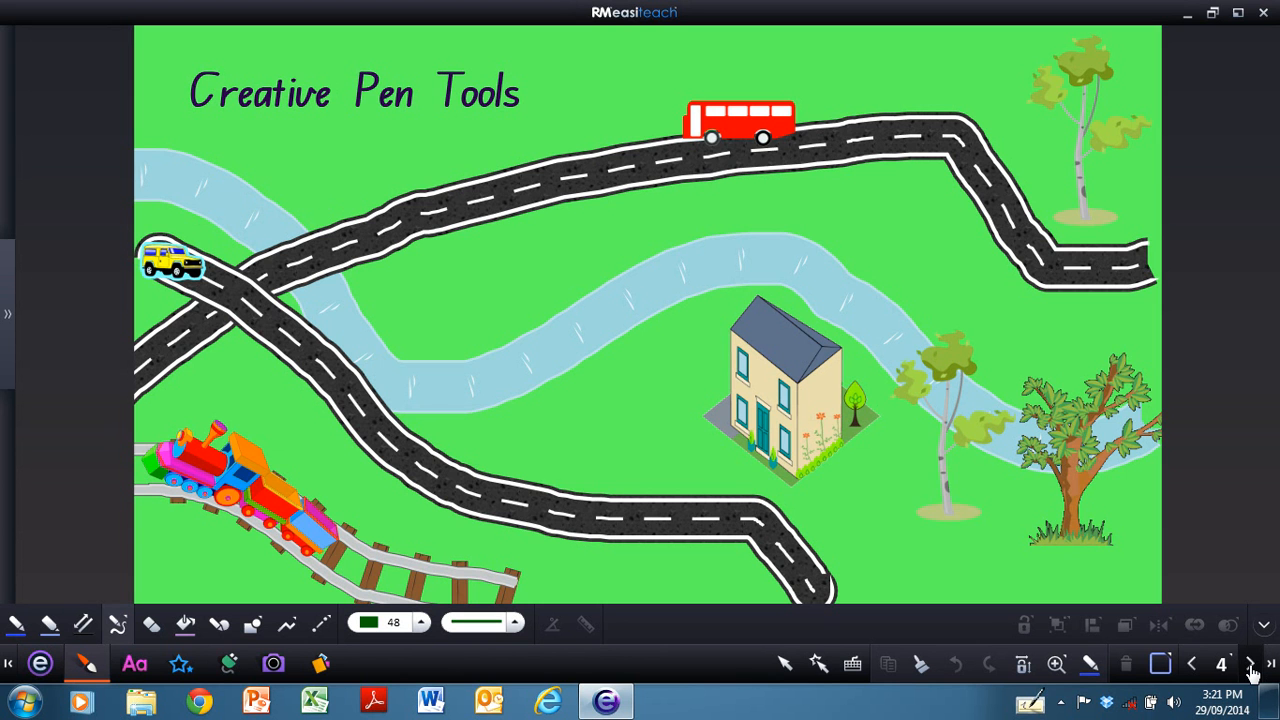
pyautogui.click(1251, 664)
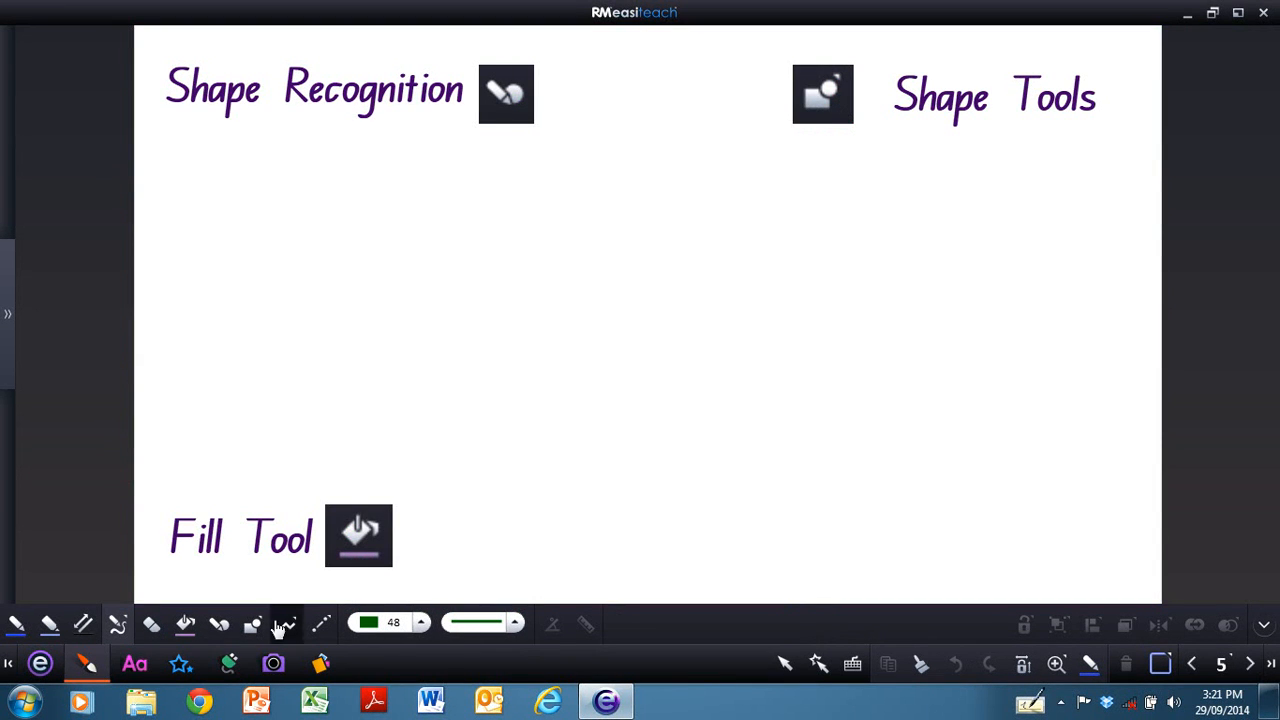
pyautogui.click(219, 626)
pyautogui.click(424, 626)
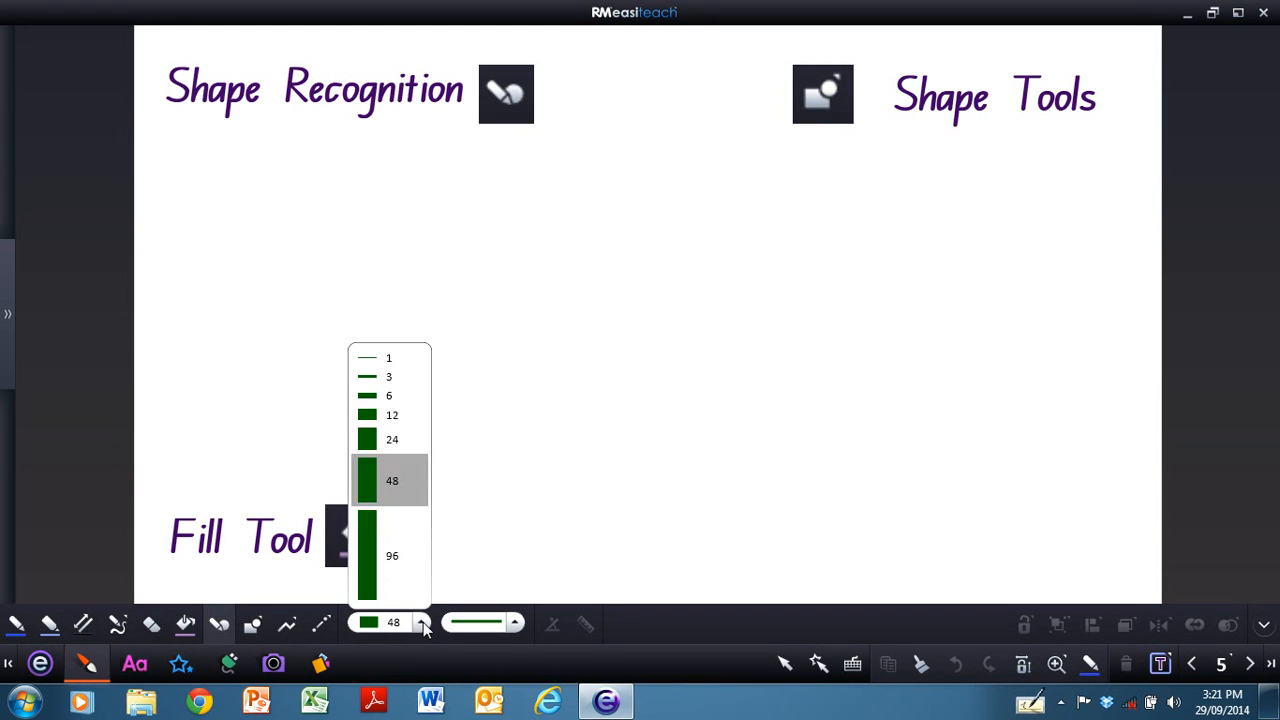
pyautogui.click(400, 385)
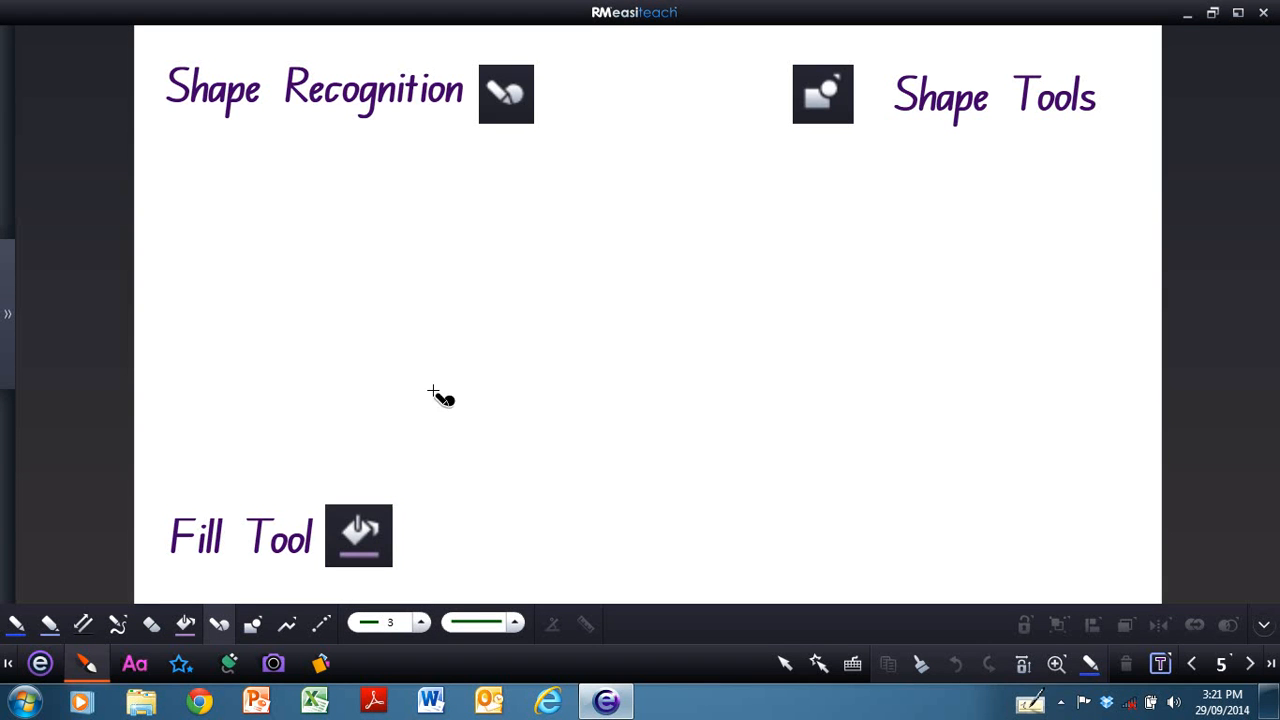
# - Set the outline colour to dark purple and draw a circle and a small triangle to its lower right with Shape Recognition
pyautogui.click(1162, 665)
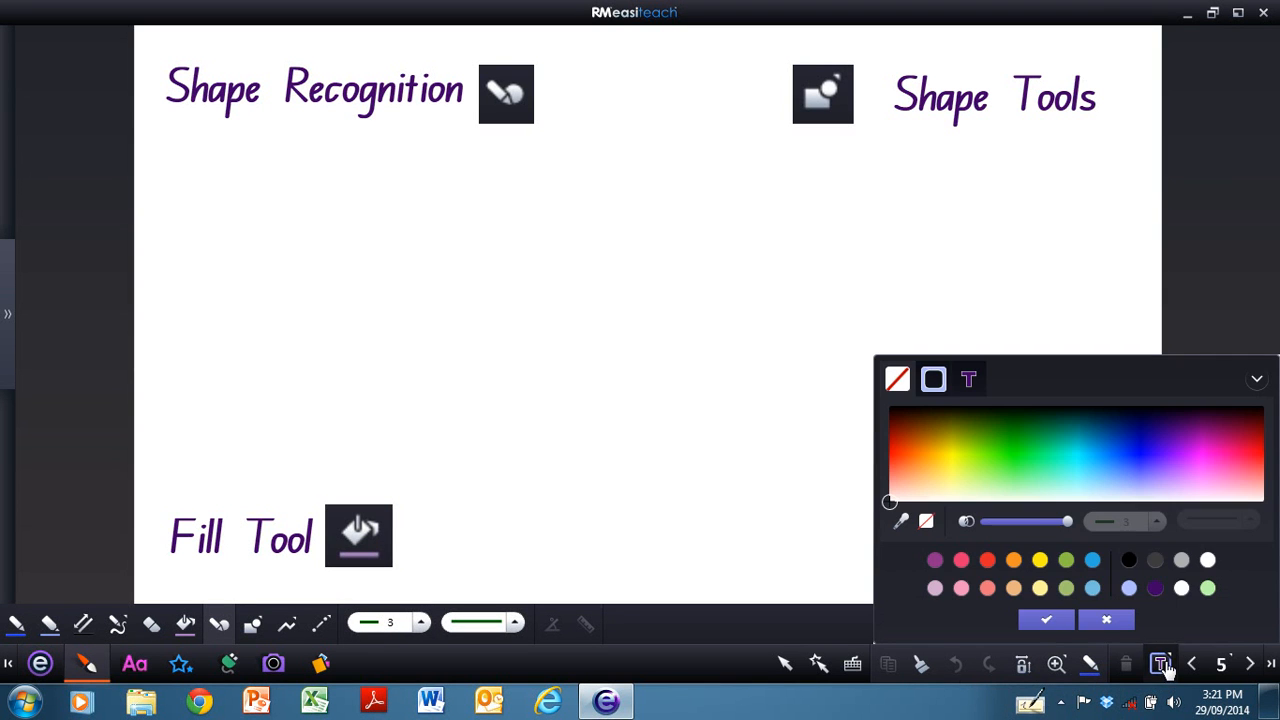
pyautogui.click(940, 376)
pyautogui.click(1156, 589)
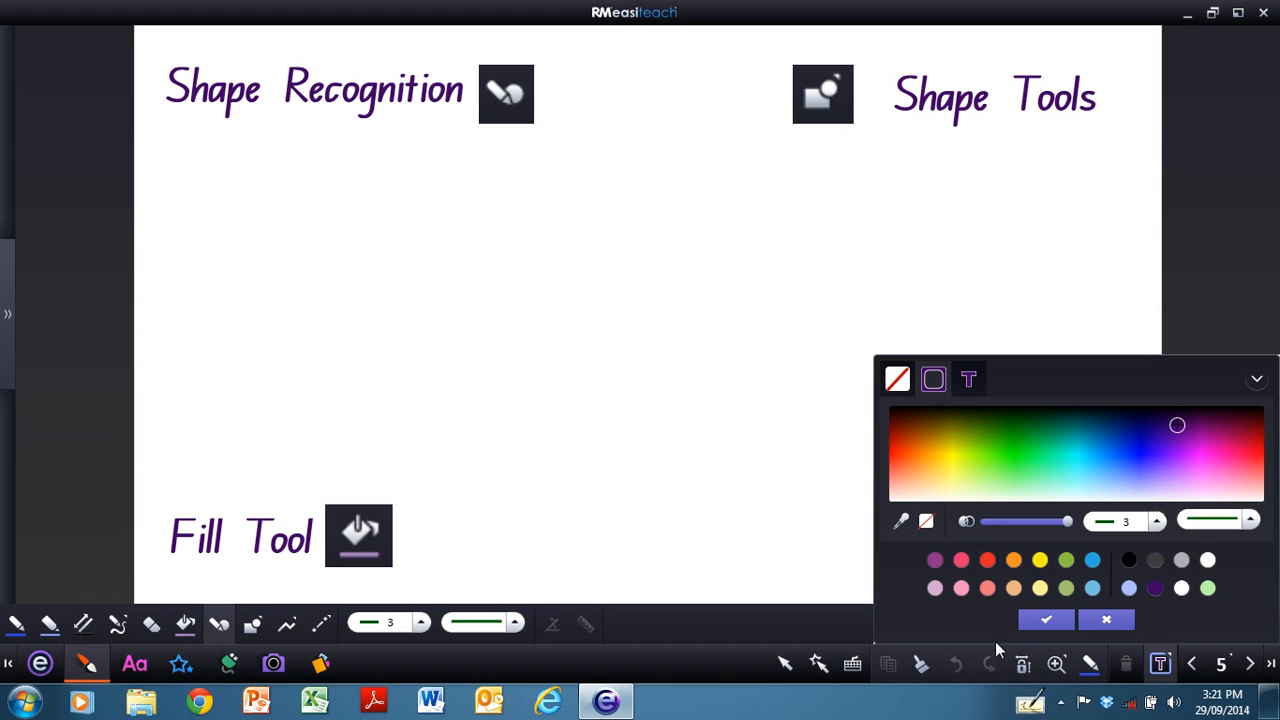
pyautogui.click(1050, 620)
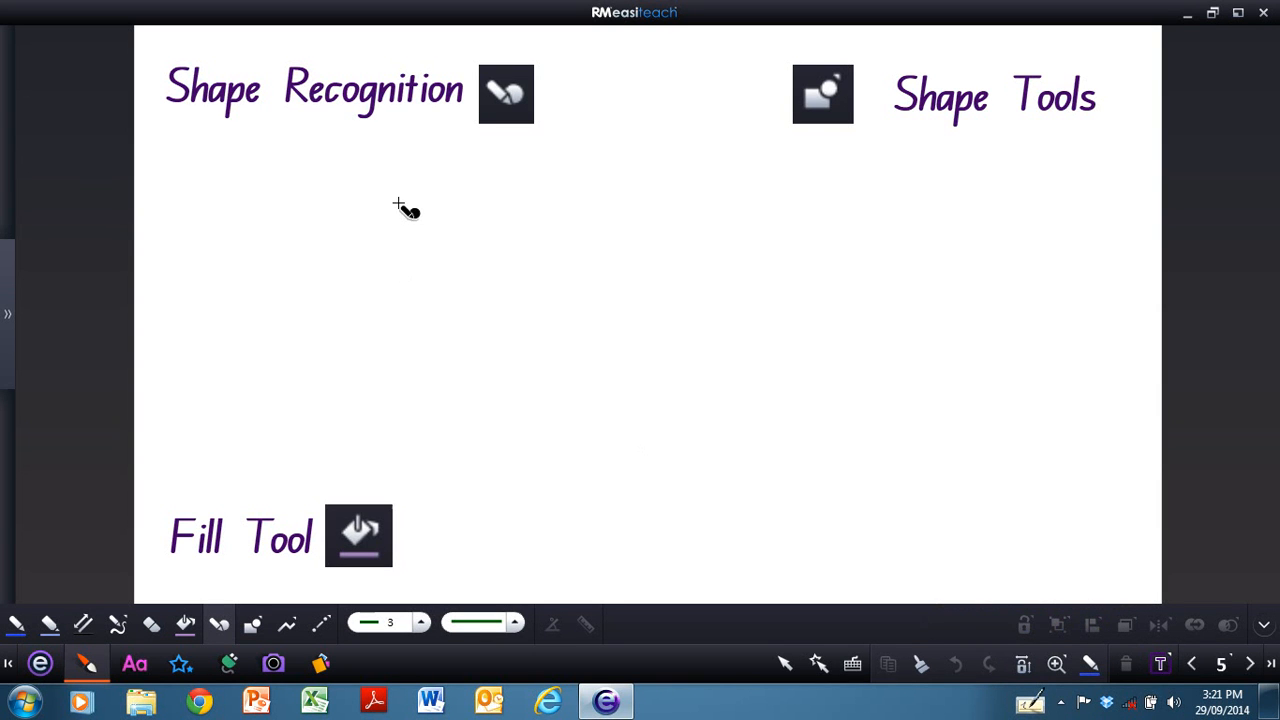
pyautogui.moveTo(402, 197)
pyautogui.mouseDown()
pyautogui.moveTo(314, 256)
pyautogui.moveTo(483, 328)
pyautogui.moveTo(404, 190)
pyautogui.moveTo(382, 196)
pyautogui.mouseUp()
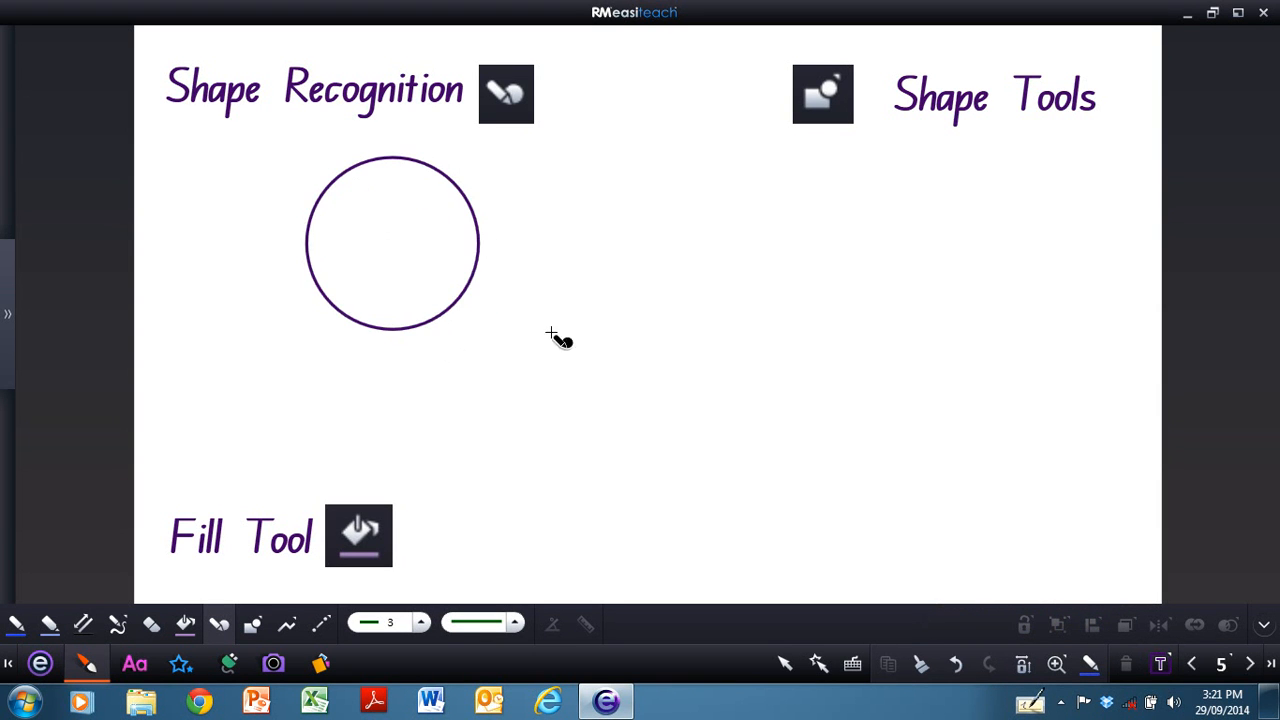
pyautogui.moveTo(547, 282)
pyautogui.mouseDown()
pyautogui.moveTo(488, 345)
pyautogui.moveTo(586, 320)
pyautogui.moveTo(547, 282)
pyautogui.mouseUp()
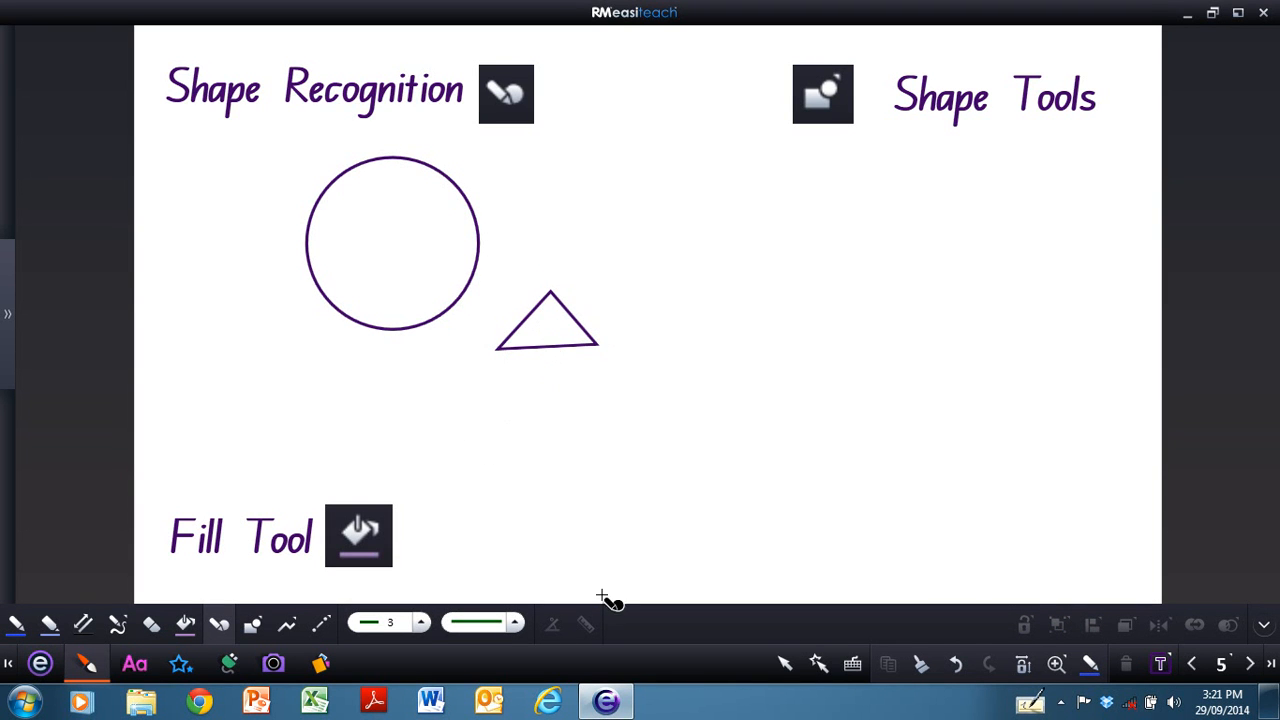
# - Enlarge the triangle to roughly twice its size by stretching it from its lower-right corner
pyautogui.click(783, 663)
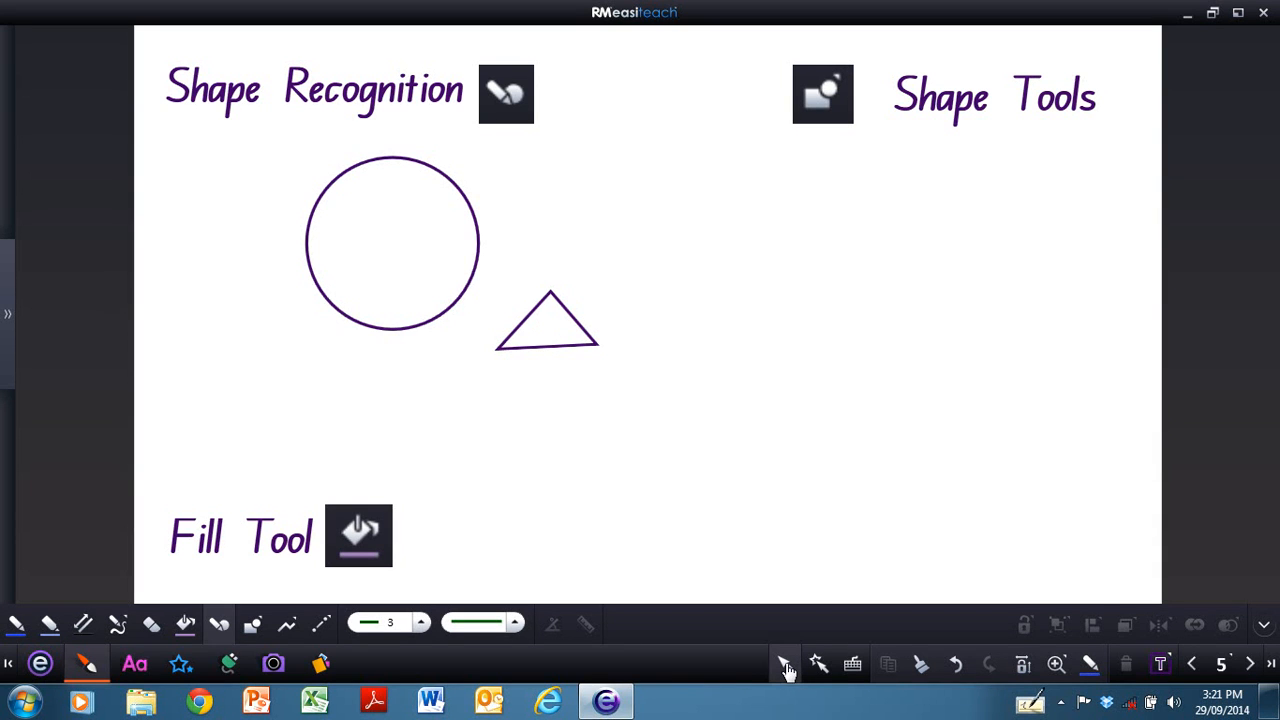
pyautogui.click(564, 347)
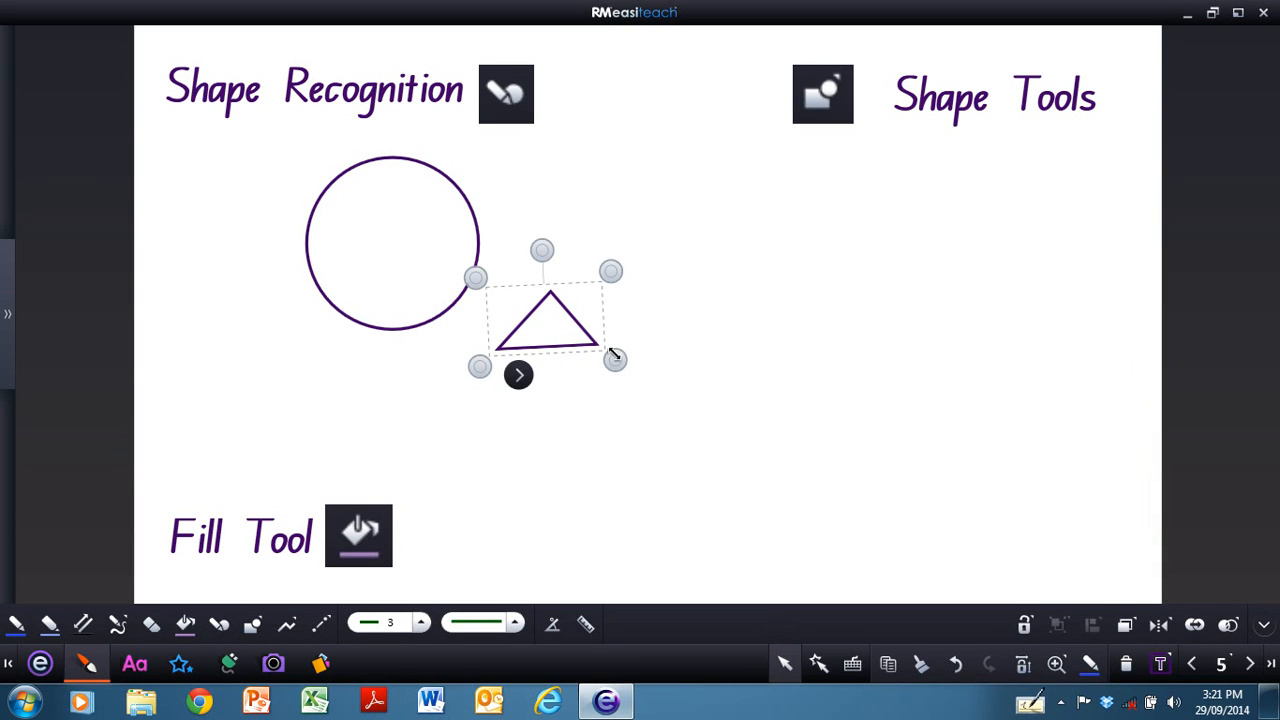
pyautogui.moveTo(614, 356); pyautogui.dragTo(738, 444)
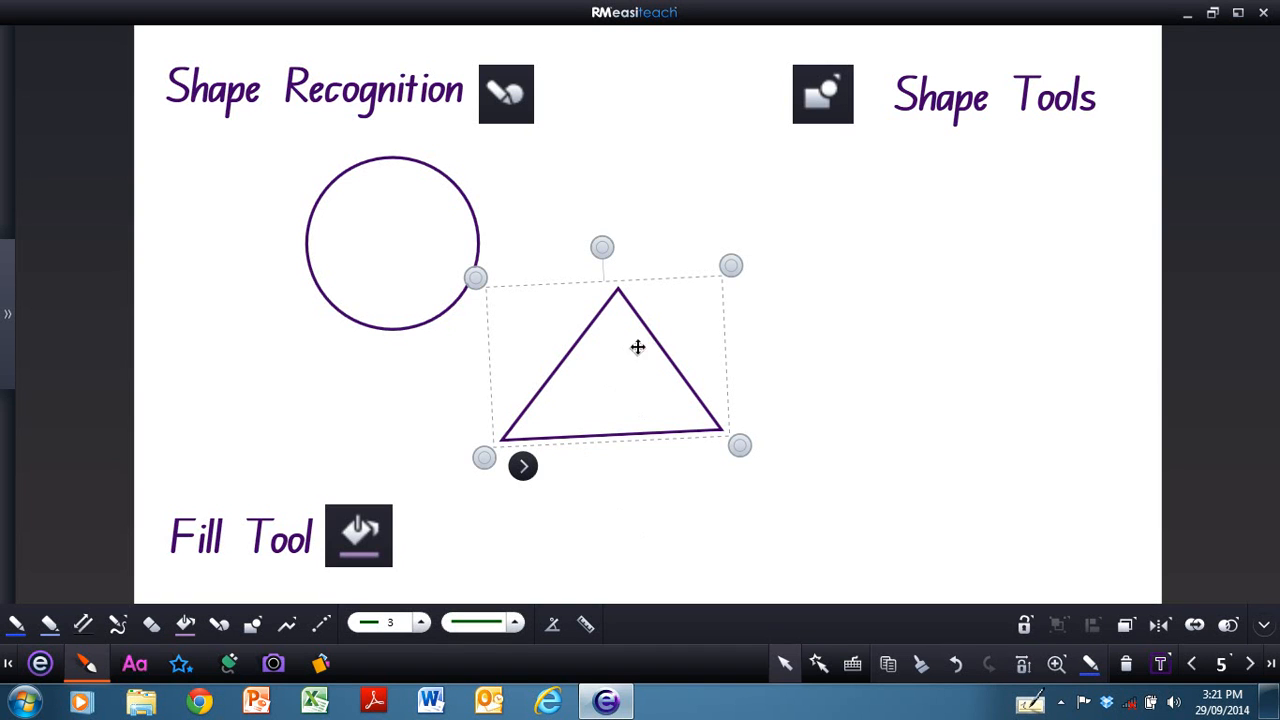
# - Show the triangle's internal angles and reselect the triangle
pyautogui.click(553, 626)
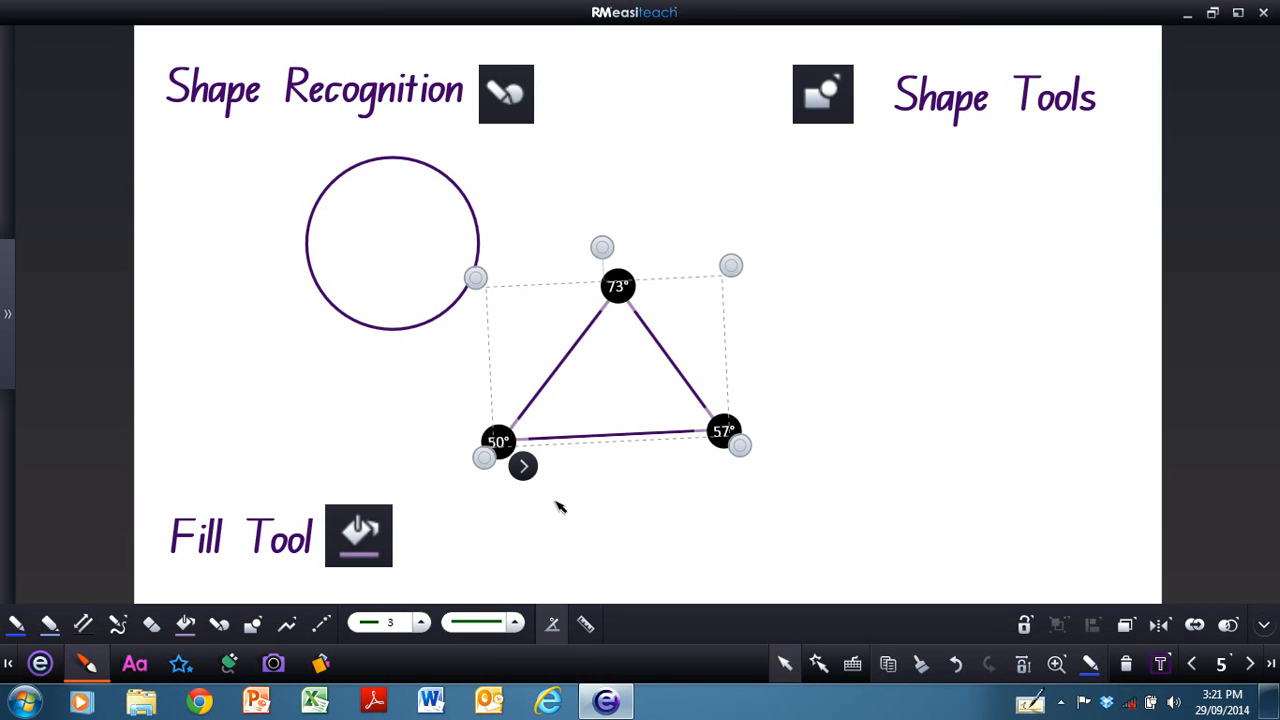
pyautogui.click(595, 492)
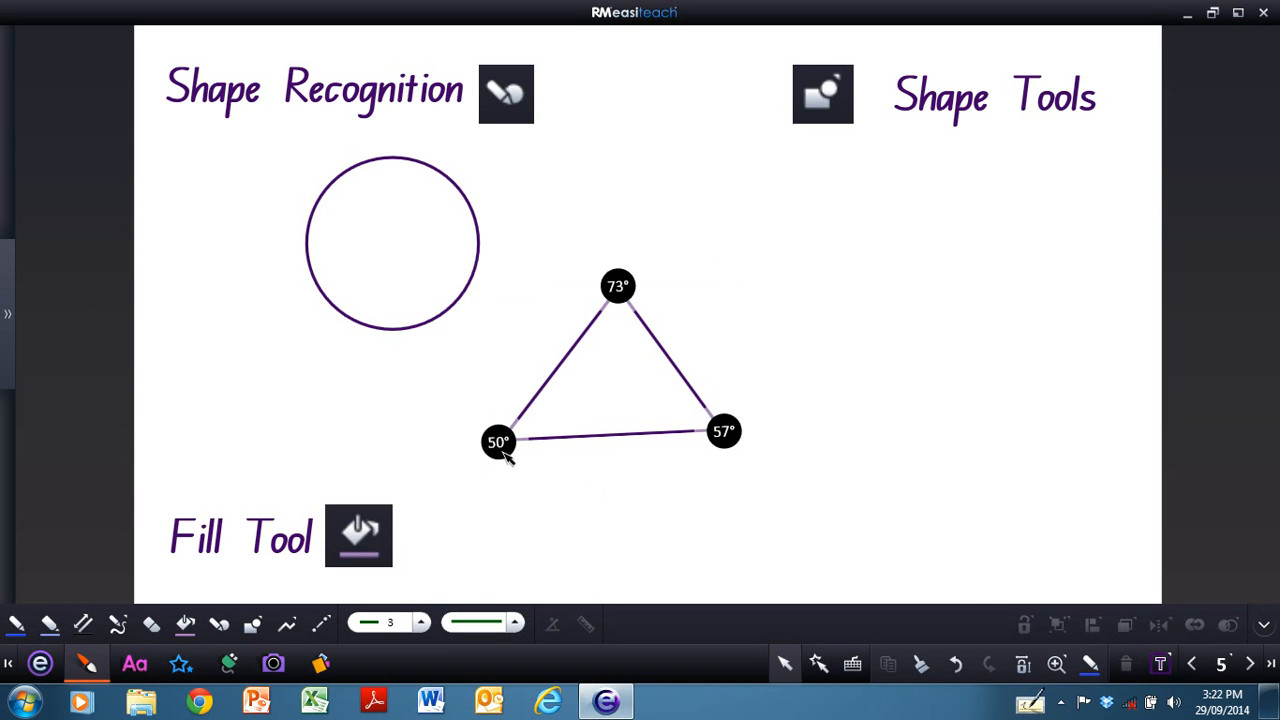
pyautogui.click(584, 436)
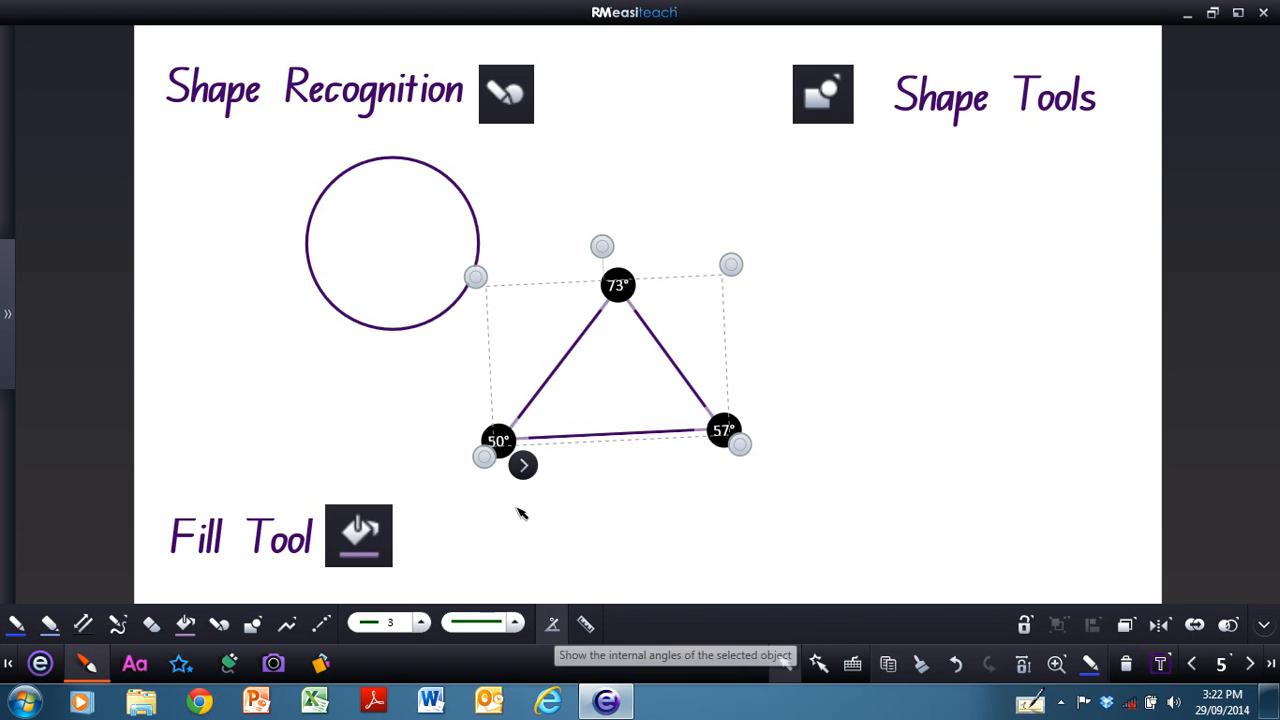
# - Stretch the triangle slightly from its lower-left corner and hide its internal angles
pyautogui.moveTo(483, 456); pyautogui.dragTo(455, 484)
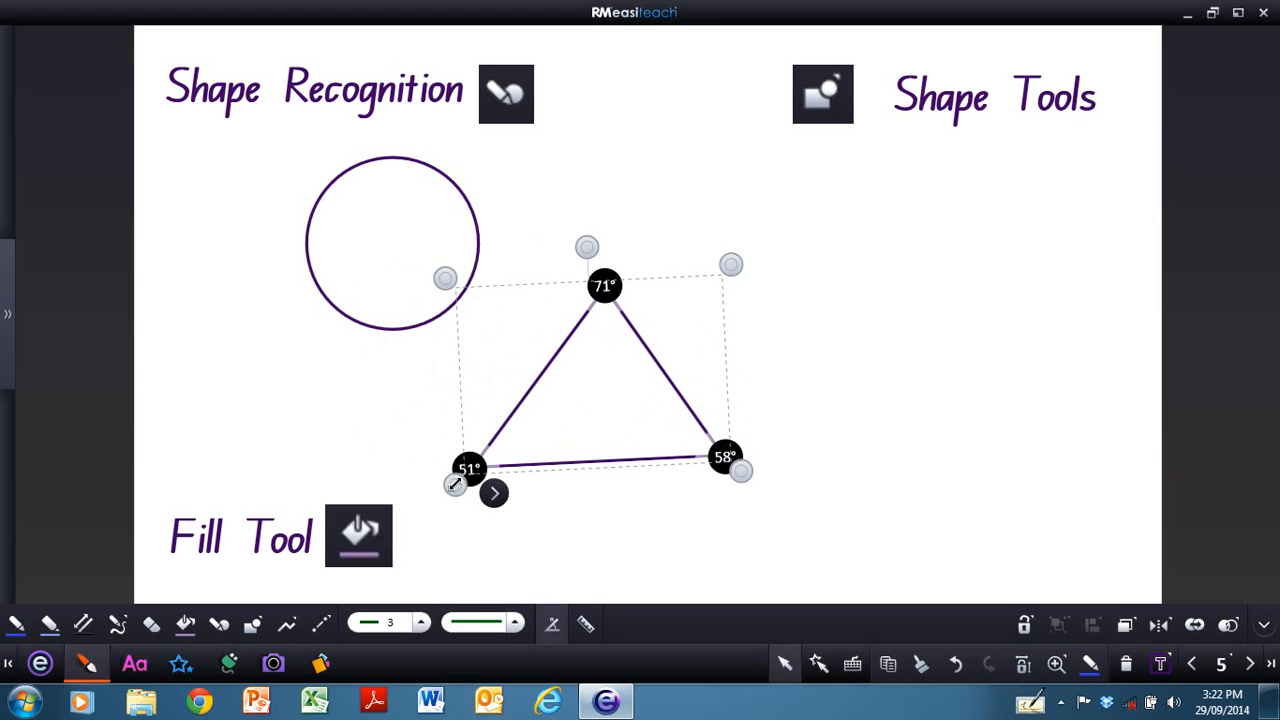
pyautogui.click(551, 626)
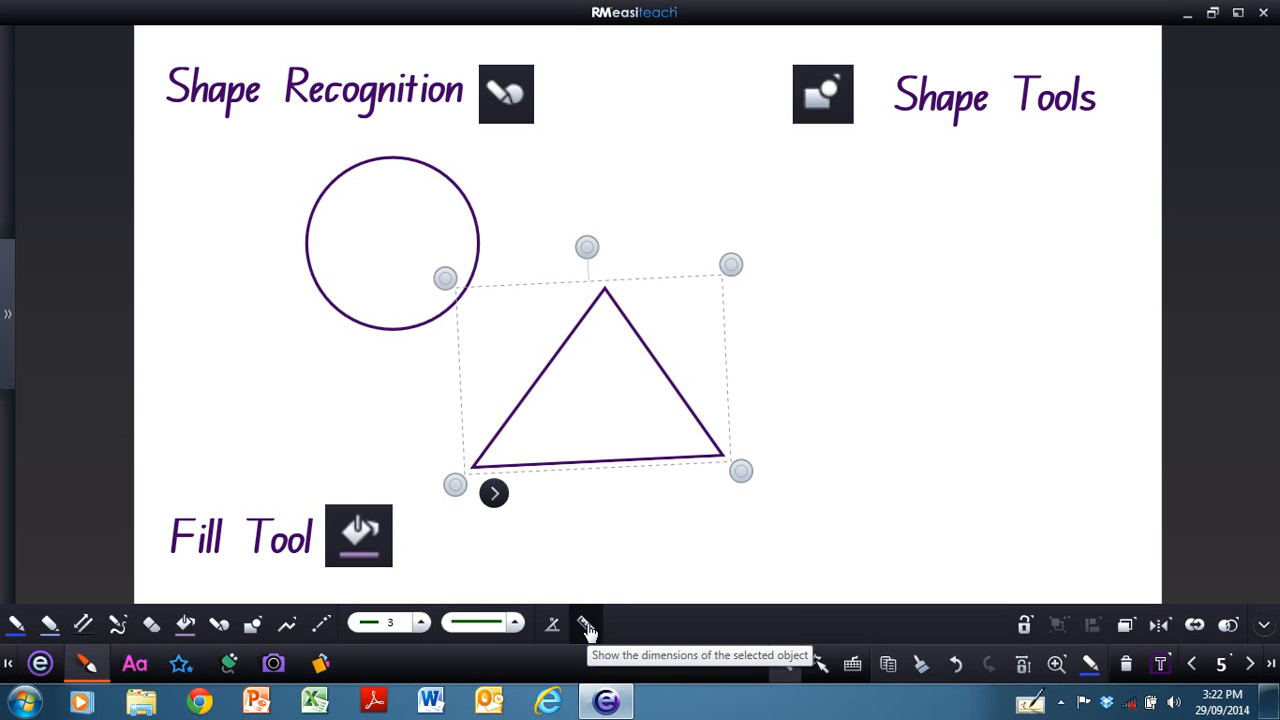
# - Show the triangle's side dimensions and shrink it from its lower-left corner to sides of about 192, 181 and 185
pyautogui.click(587, 626)
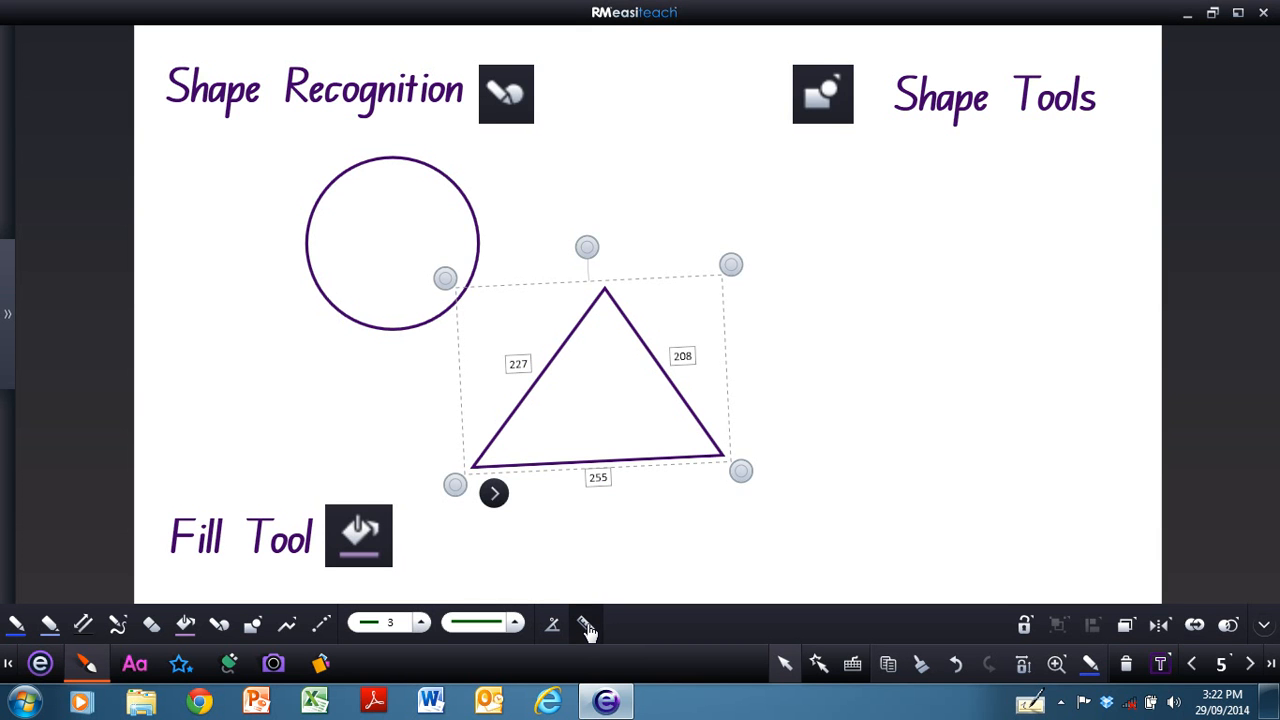
pyautogui.moveTo(452, 484); pyautogui.dragTo(522, 466)
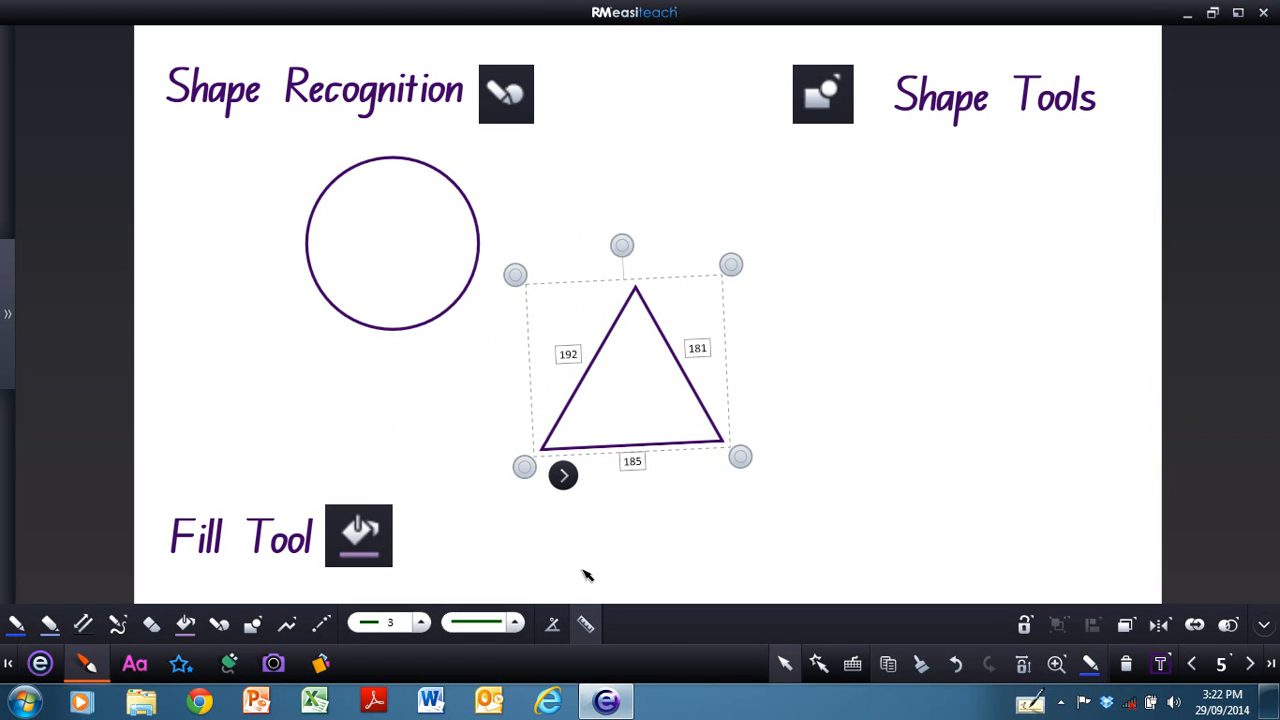
# - Hide the triangle's dimensions, move it slightly up and left towards the circle, and deselect it
pyautogui.click(586, 626)
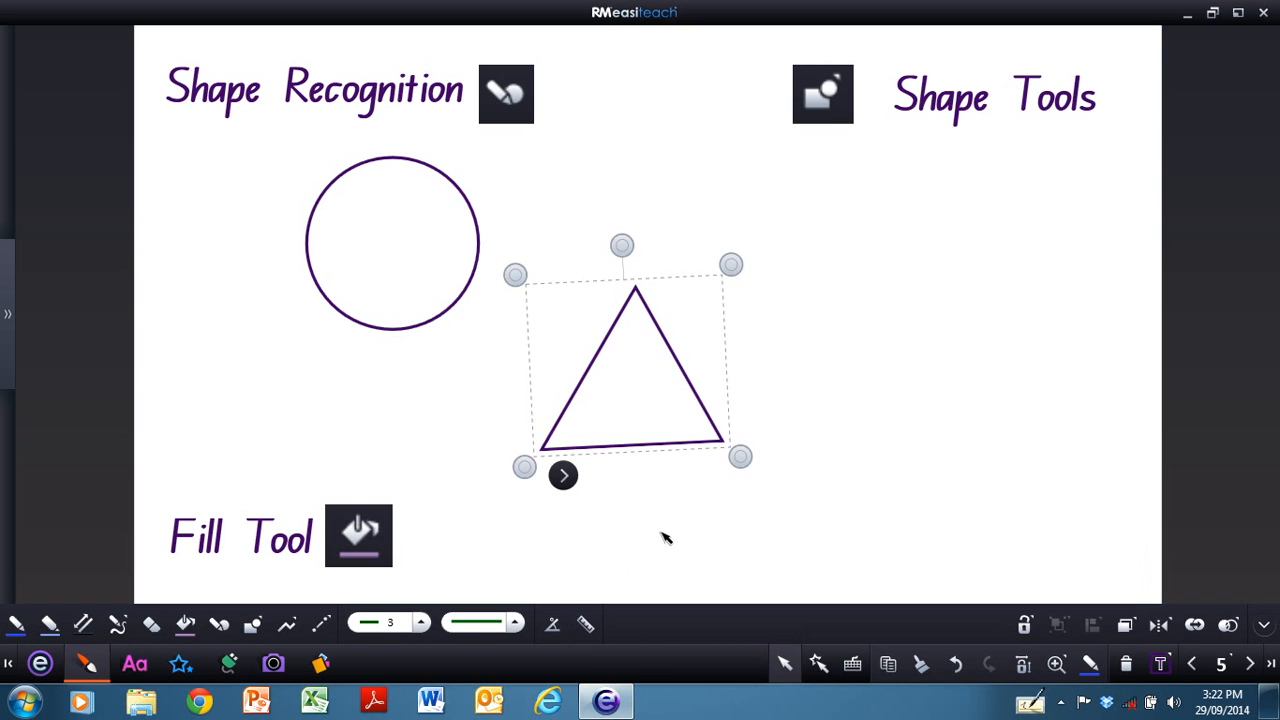
pyautogui.moveTo(631, 406); pyautogui.dragTo(603, 376)
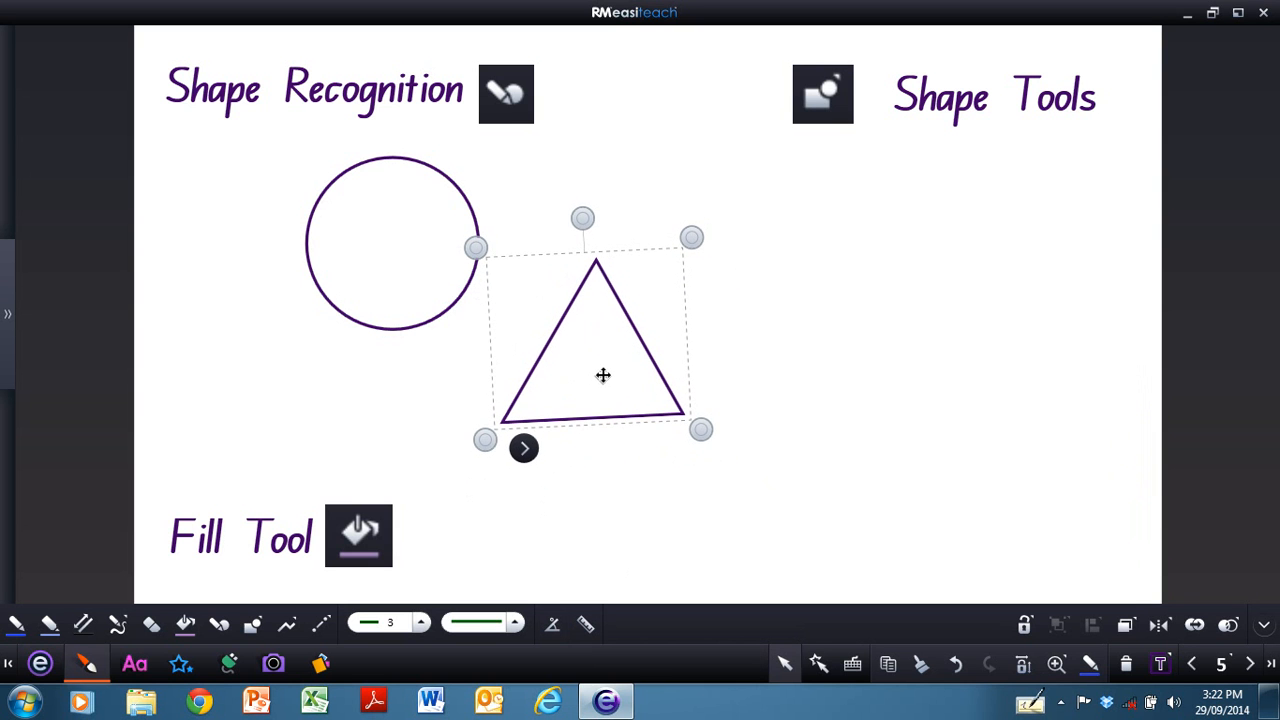
pyautogui.click(586, 508)
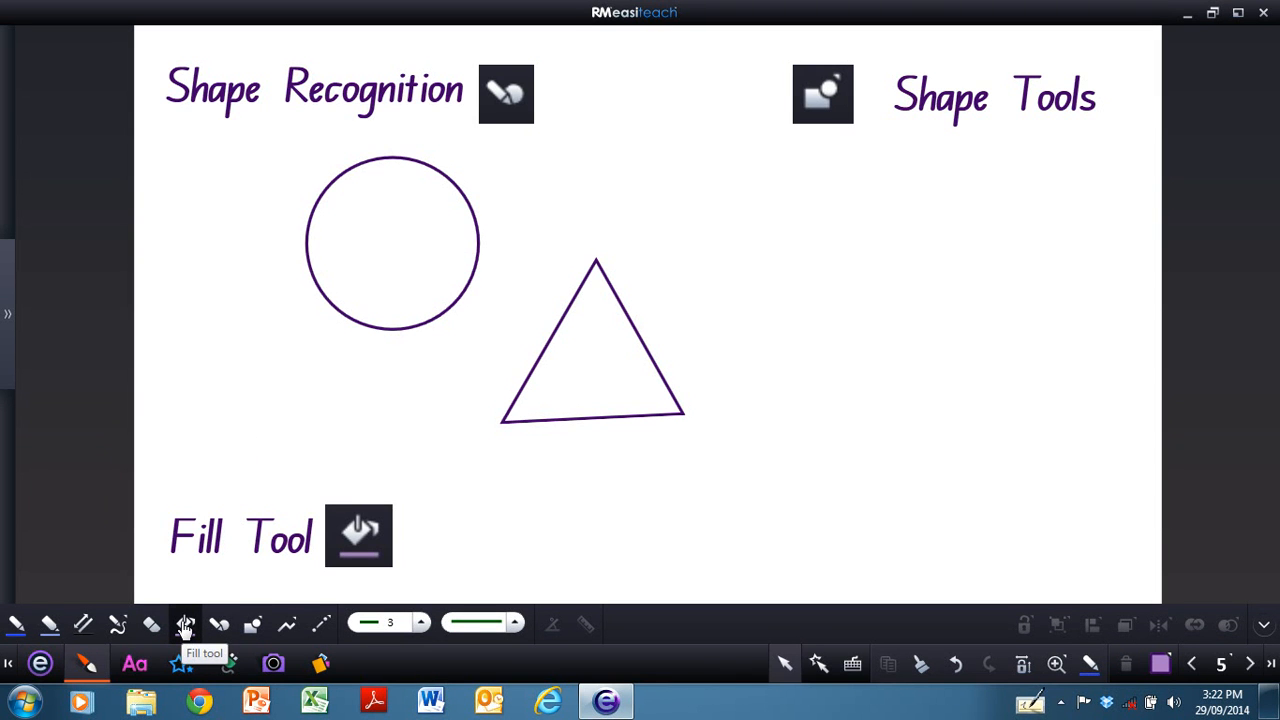
# - Fill the triangle and the circle with lime green using the Fill tool, and return to the selection tool
pyautogui.click(185, 626)
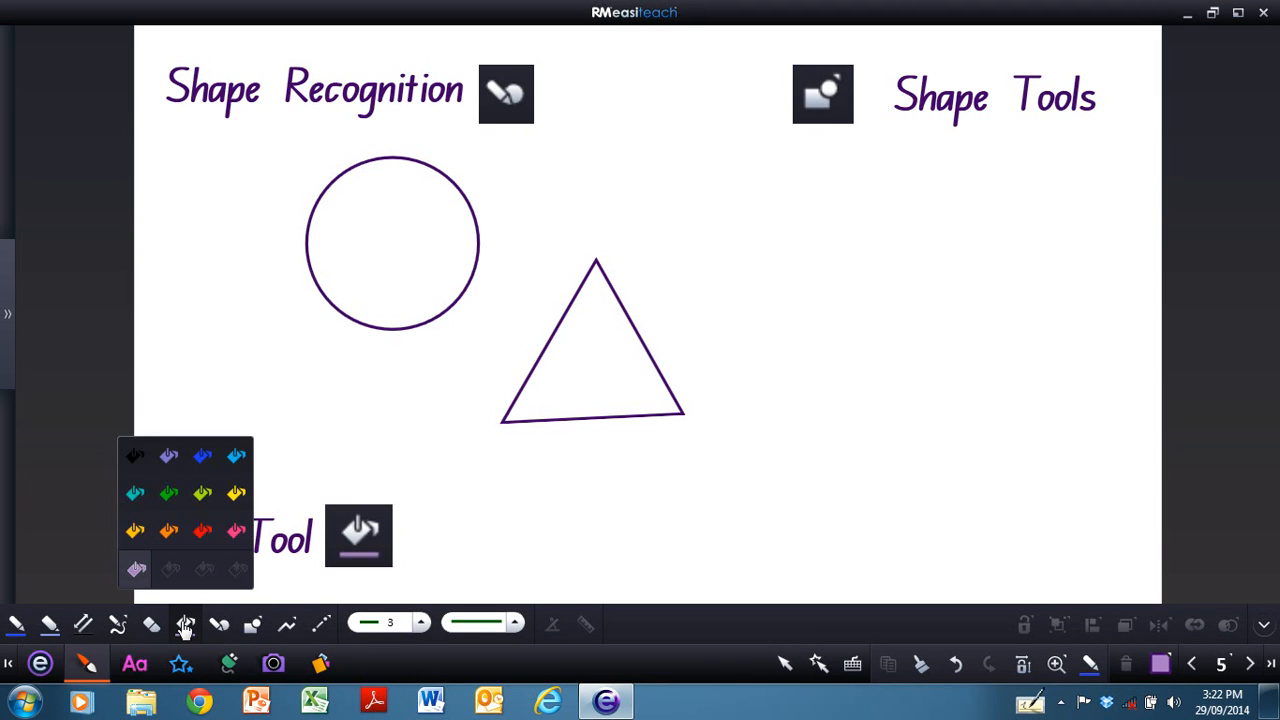
pyautogui.click(202, 493)
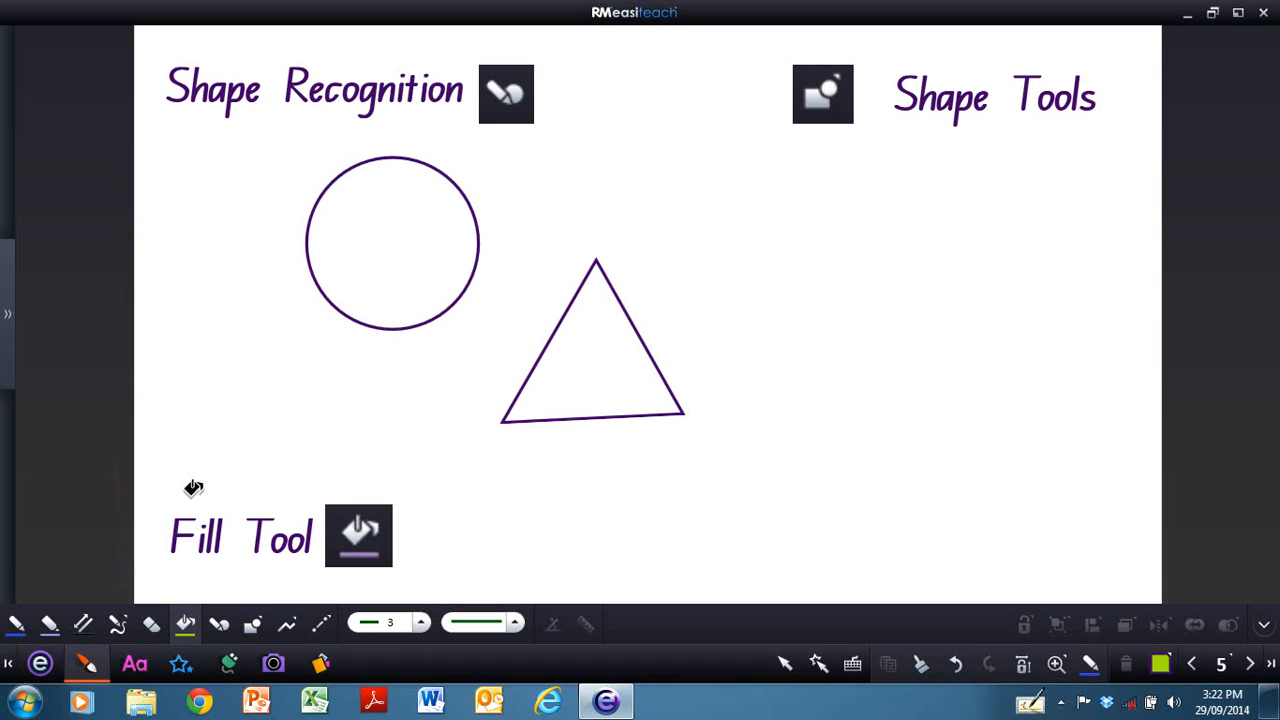
pyautogui.click(573, 367)
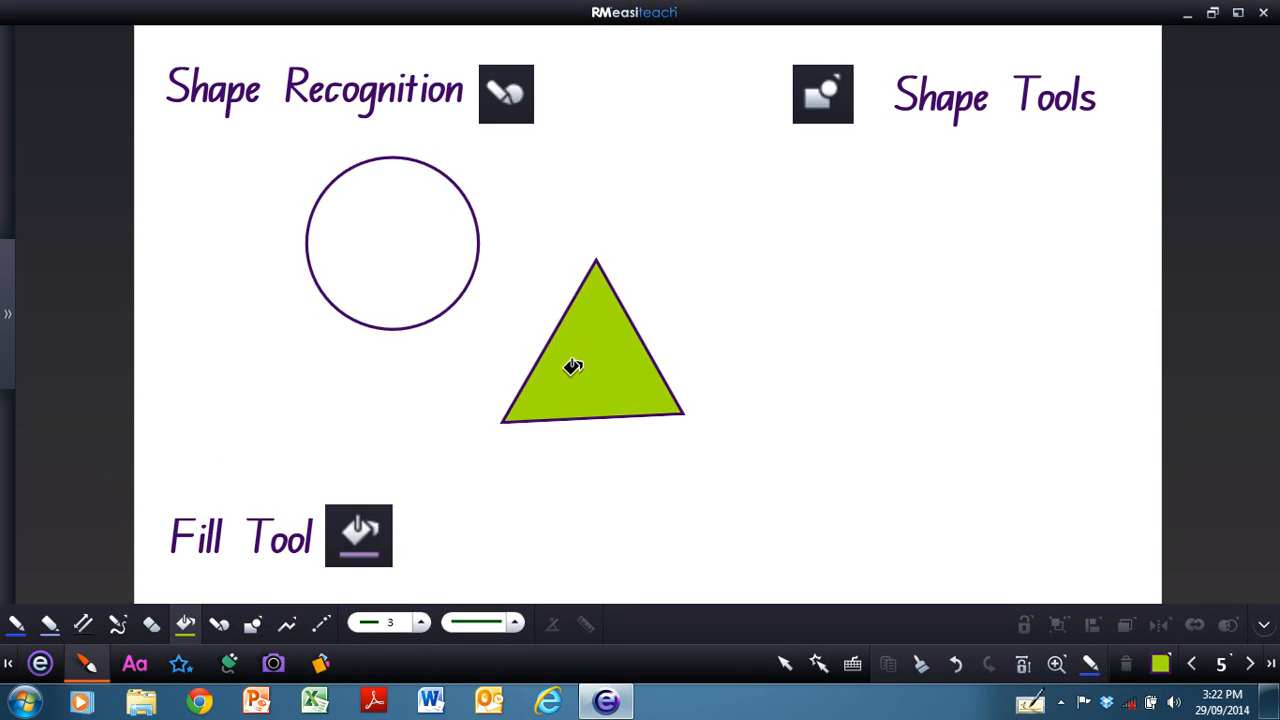
pyautogui.click(373, 256)
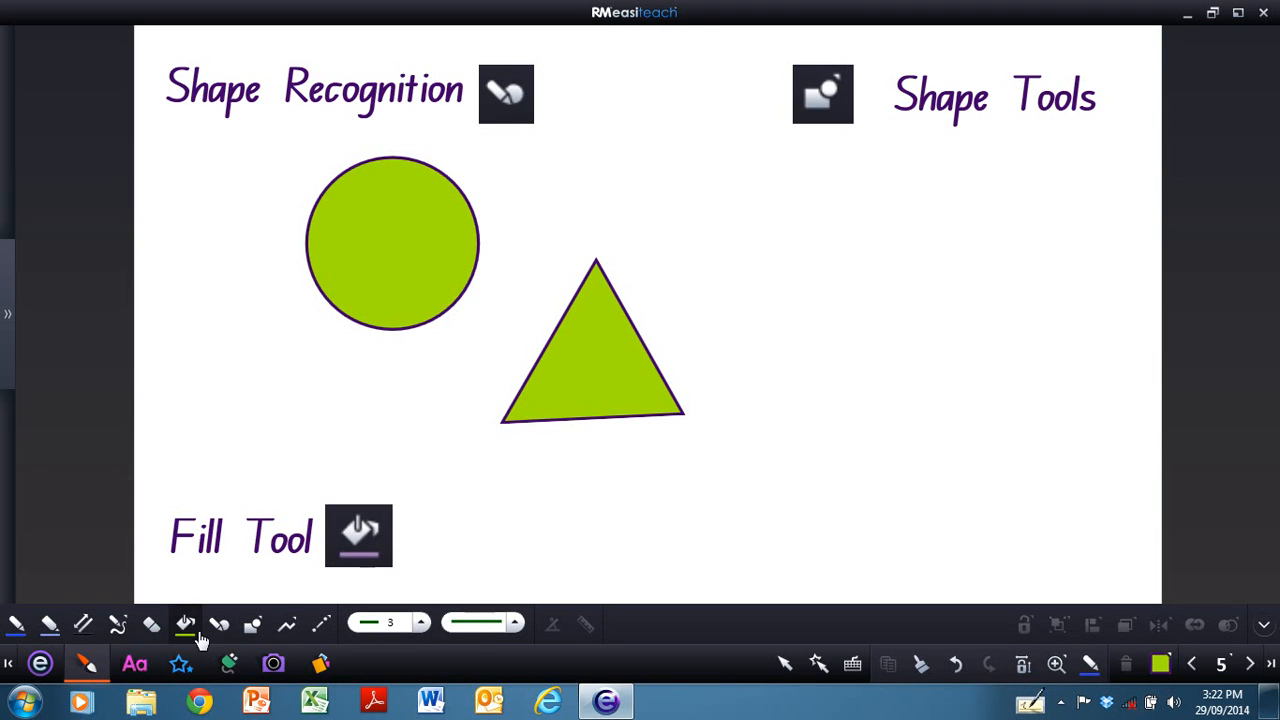
pyautogui.click(787, 663)
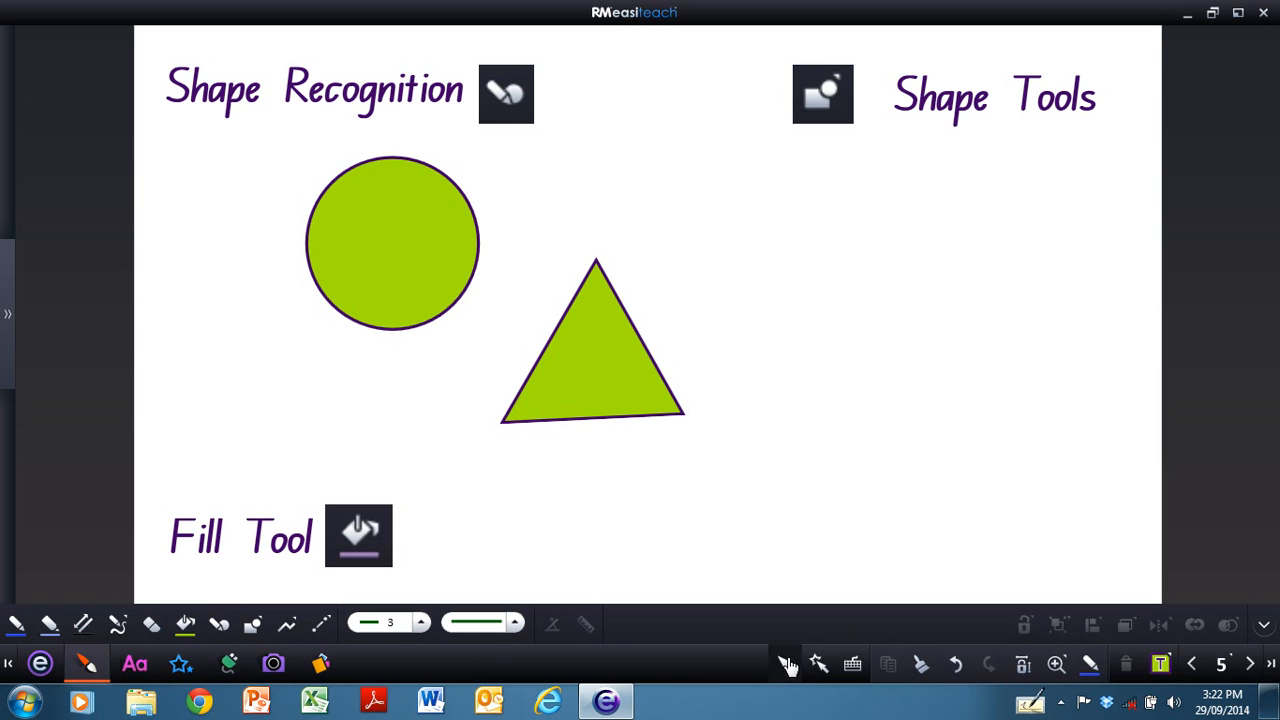
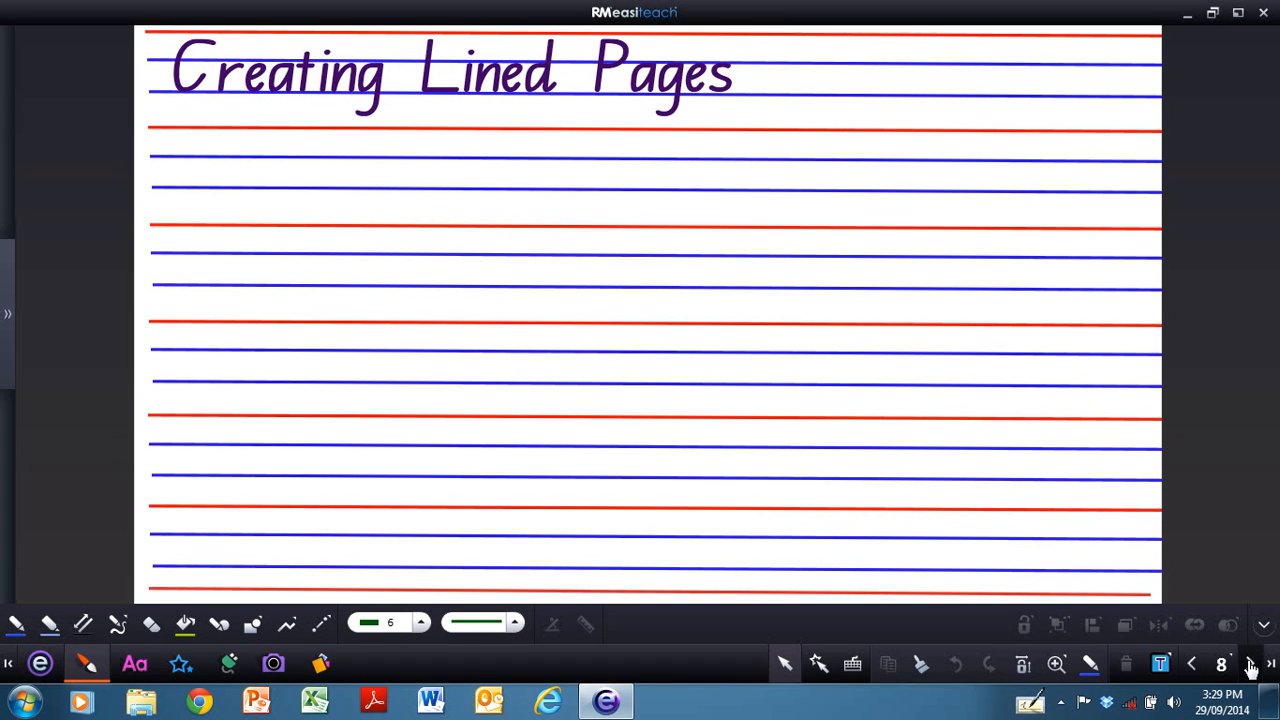
# - Go to the blank page 9 and choose the plain straight line tool
pyautogui.click(1251, 665)
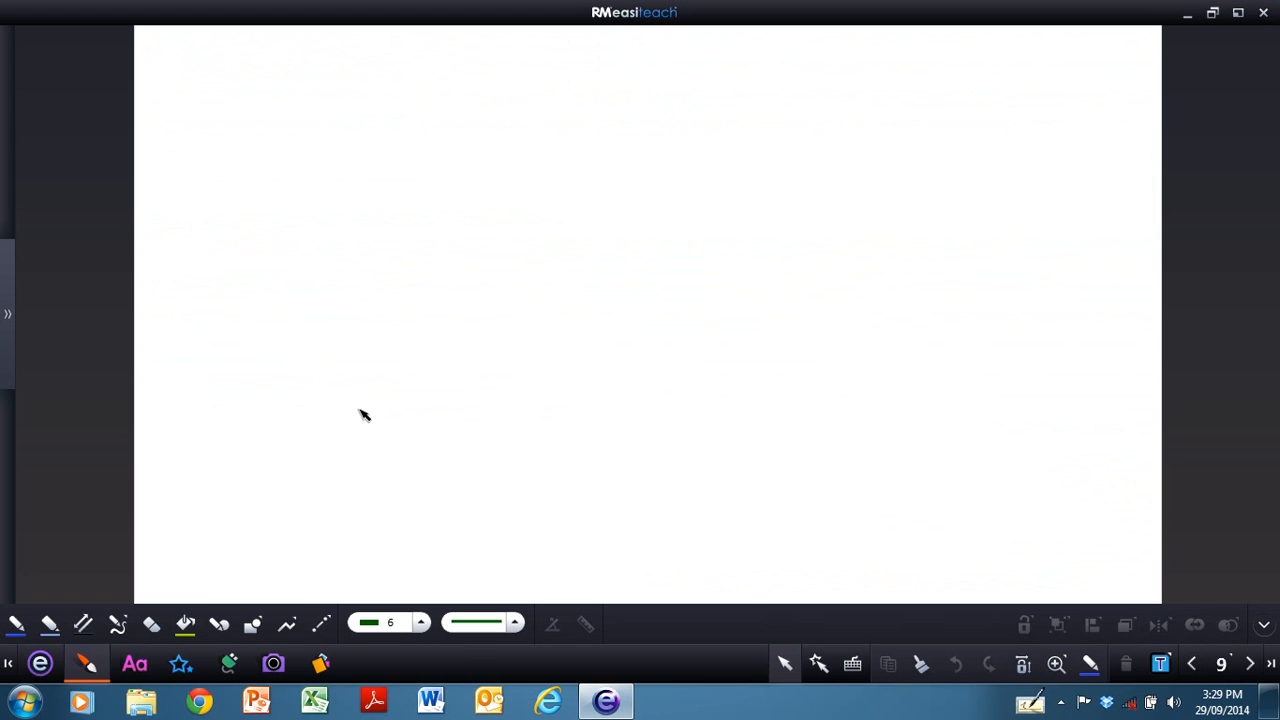
pyautogui.click(287, 623)
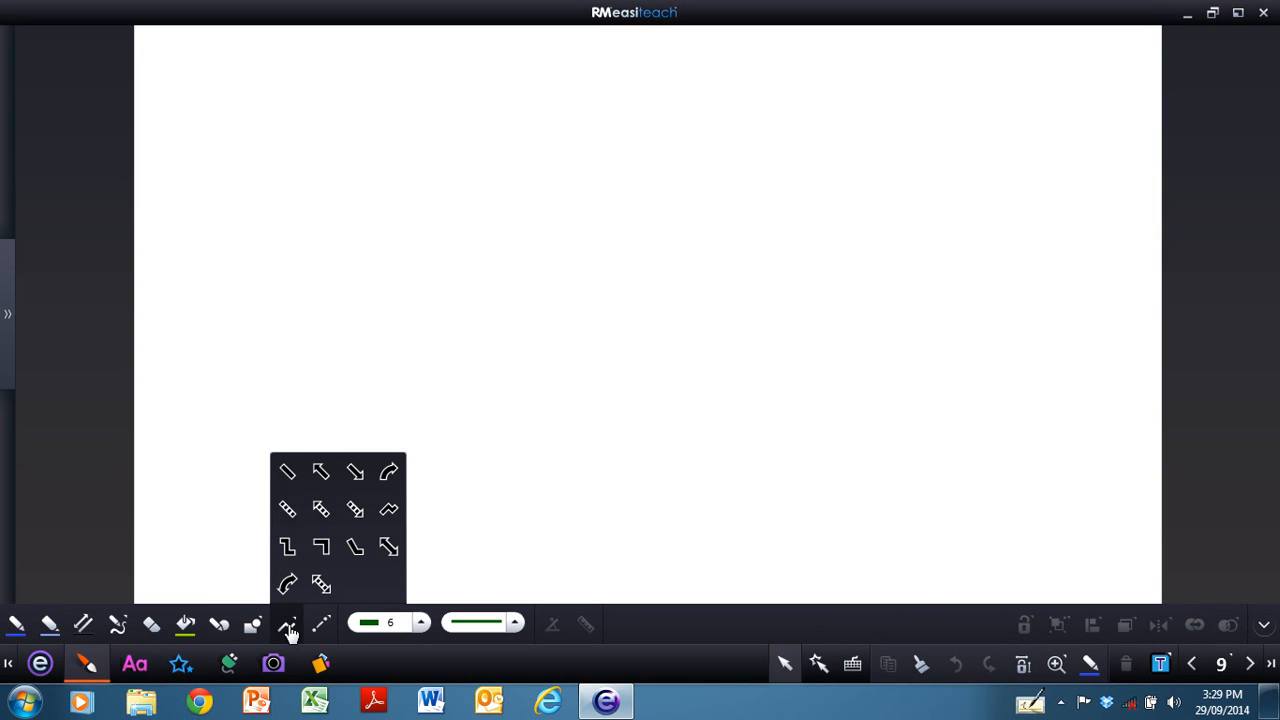
pyautogui.click(287, 474)
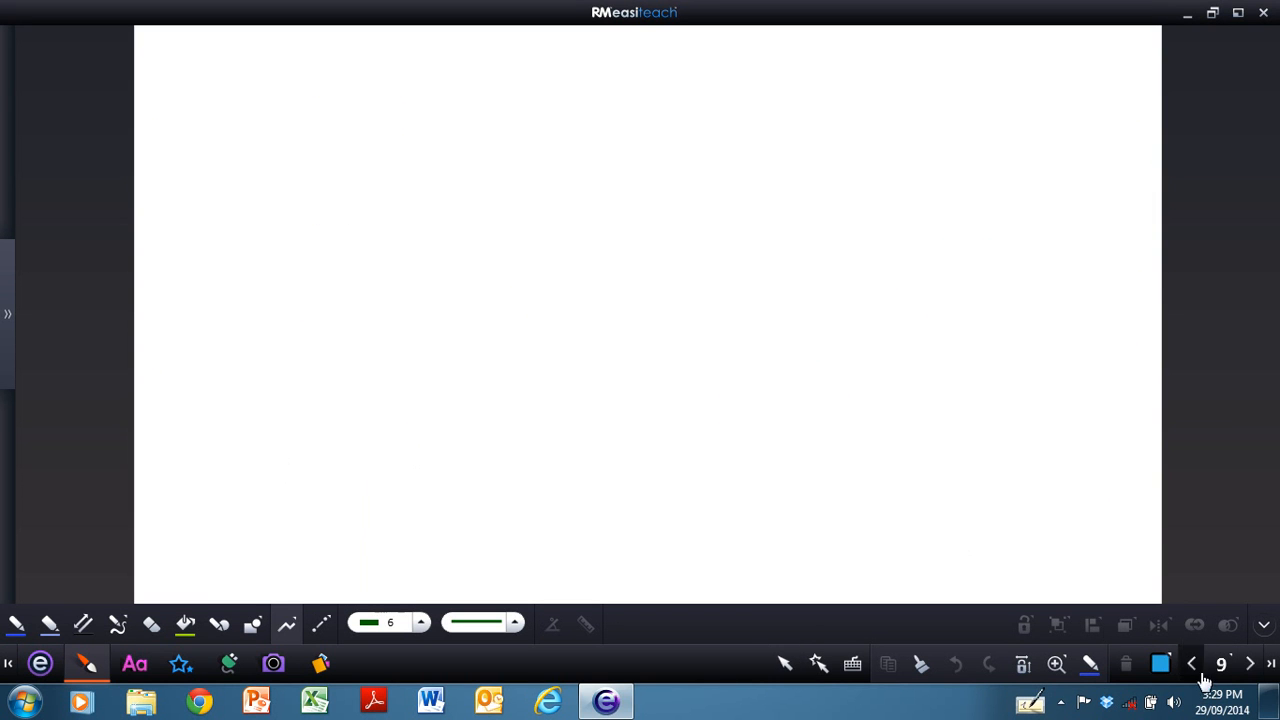
# - Set no fill and a red outline of thickness 3, and draw a horizontal line across the full width near the page's upper edge
pyautogui.click(1160, 664)
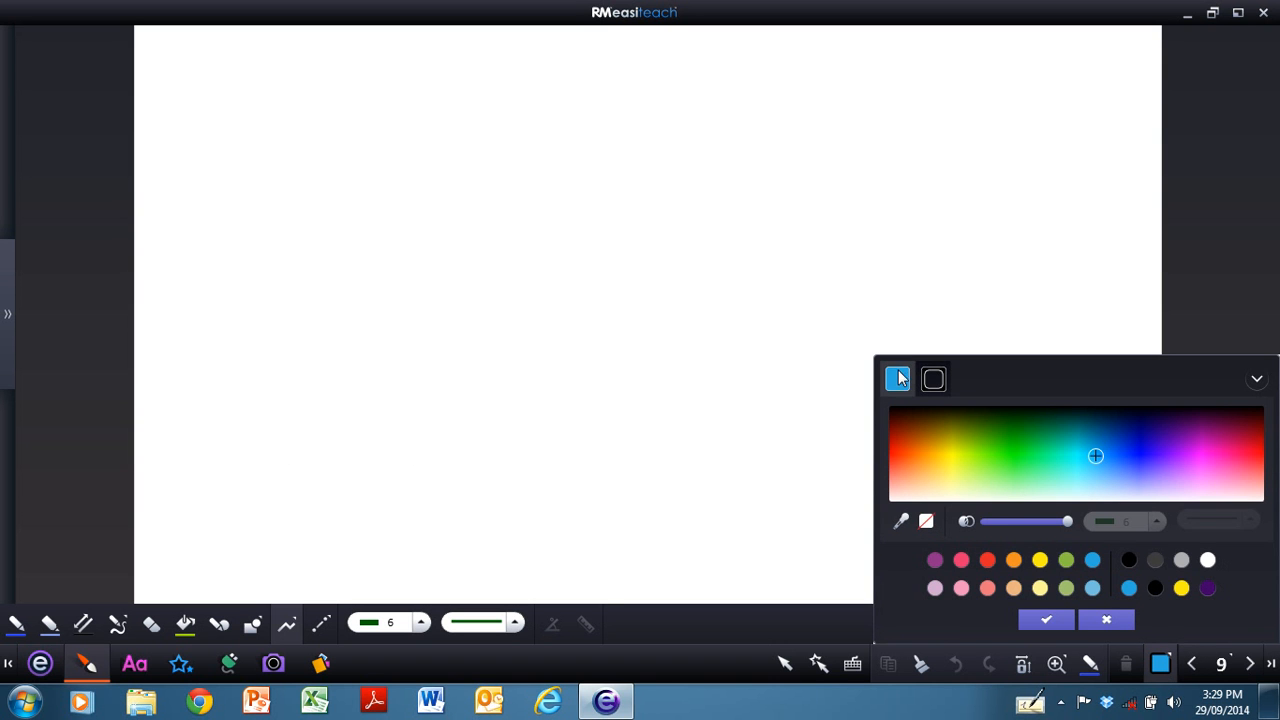
pyautogui.click(926, 521)
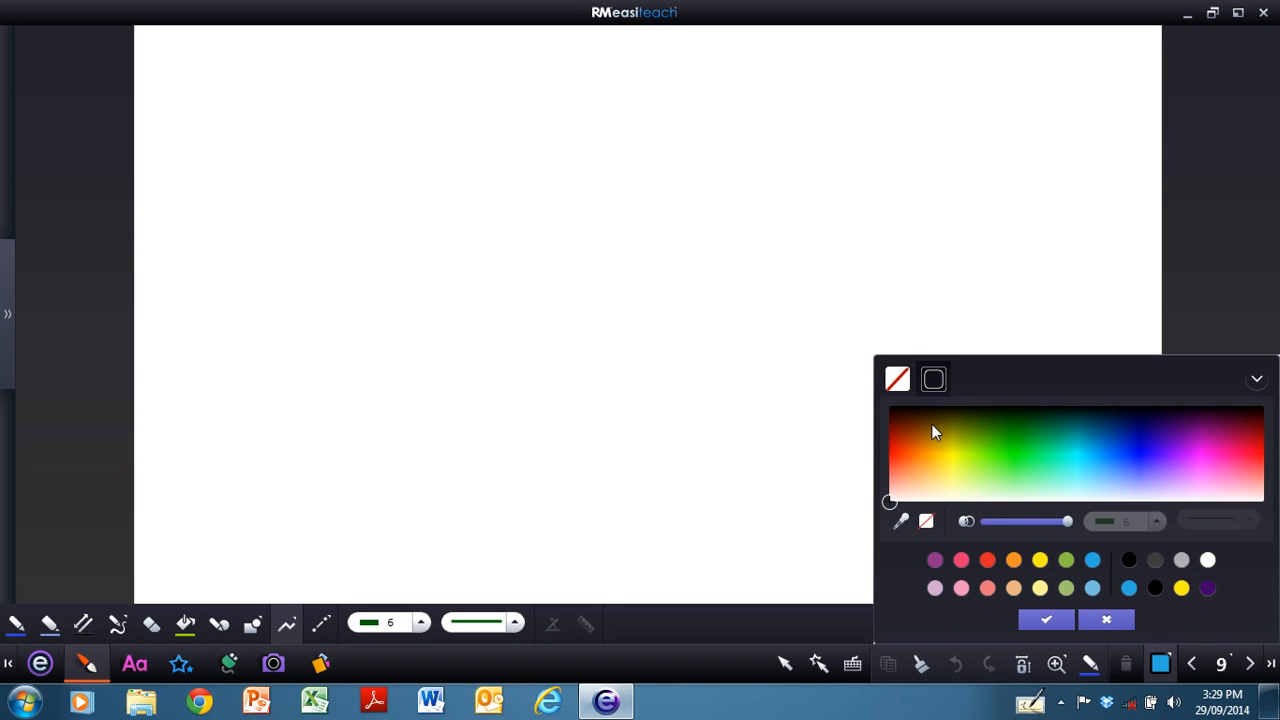
pyautogui.click(936, 382)
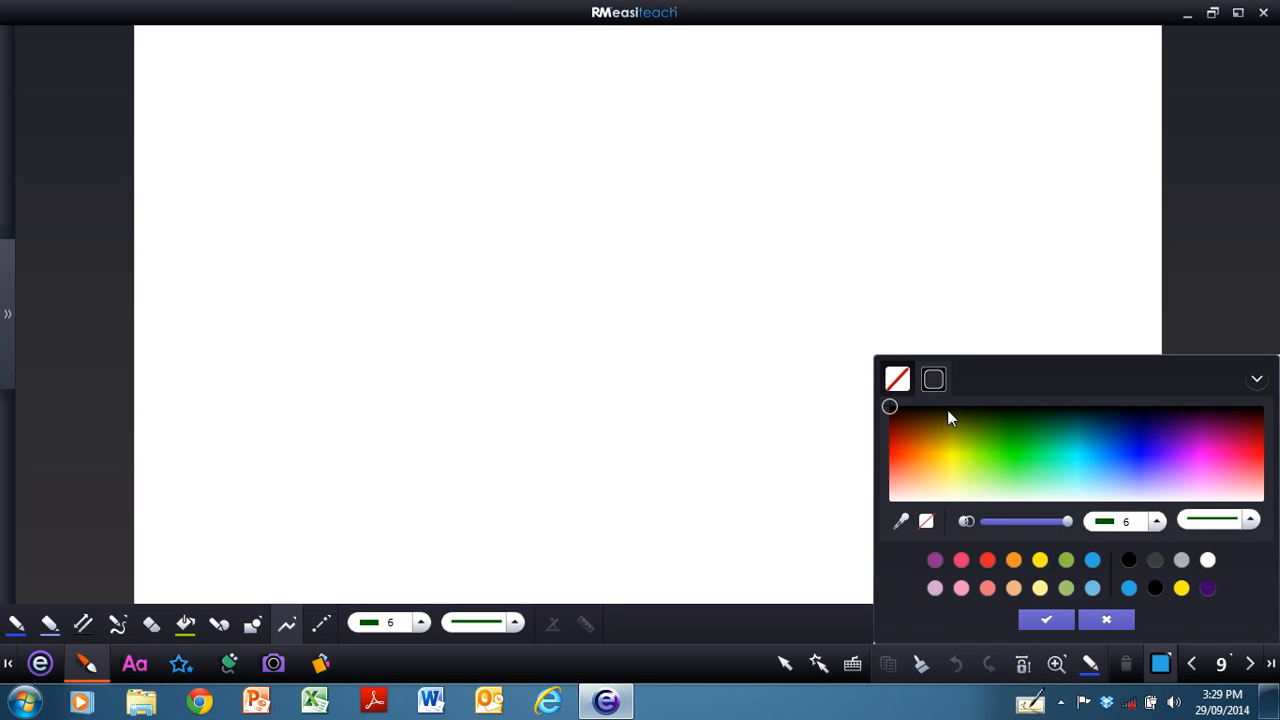
pyautogui.click(988, 560)
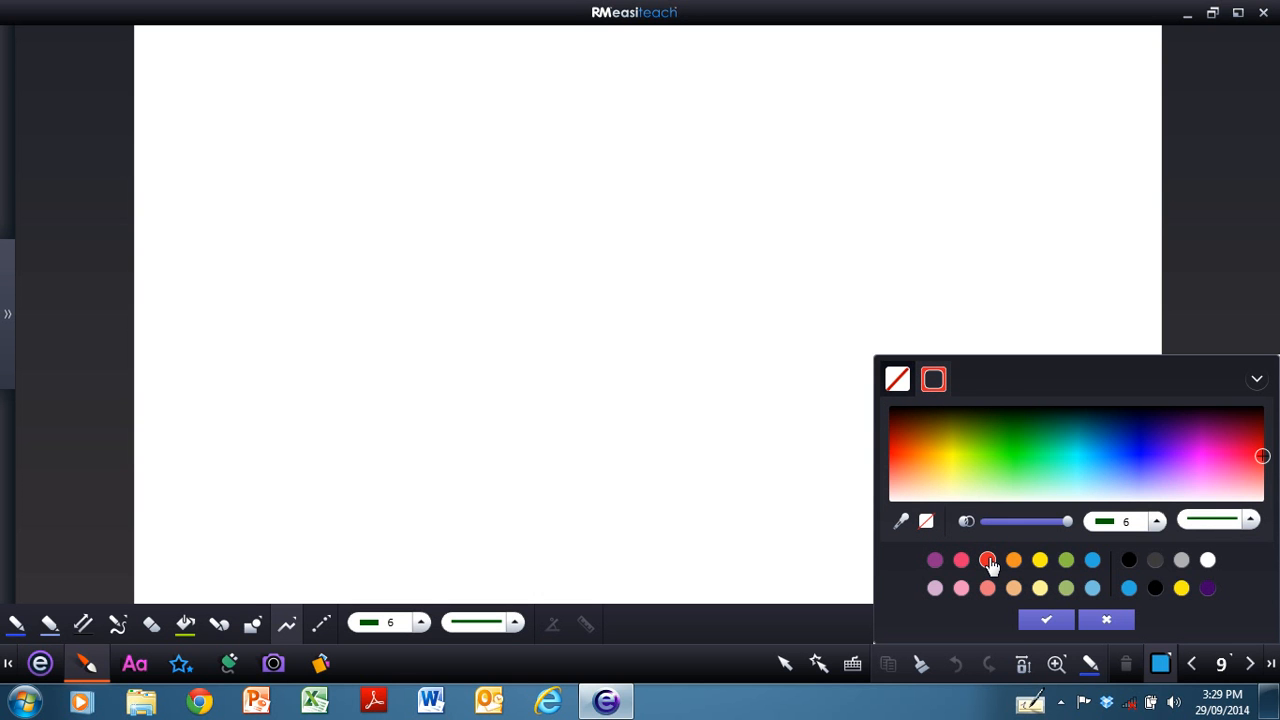
pyautogui.click(1155, 522)
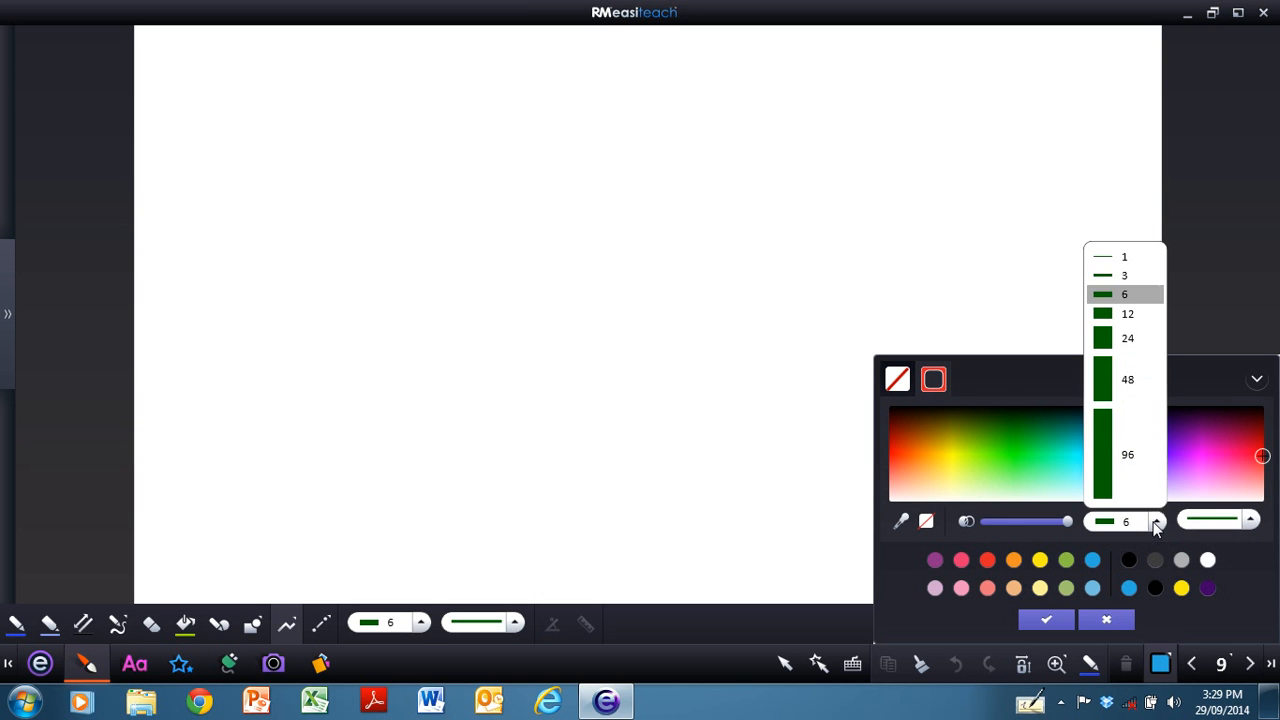
pyautogui.click(1139, 275)
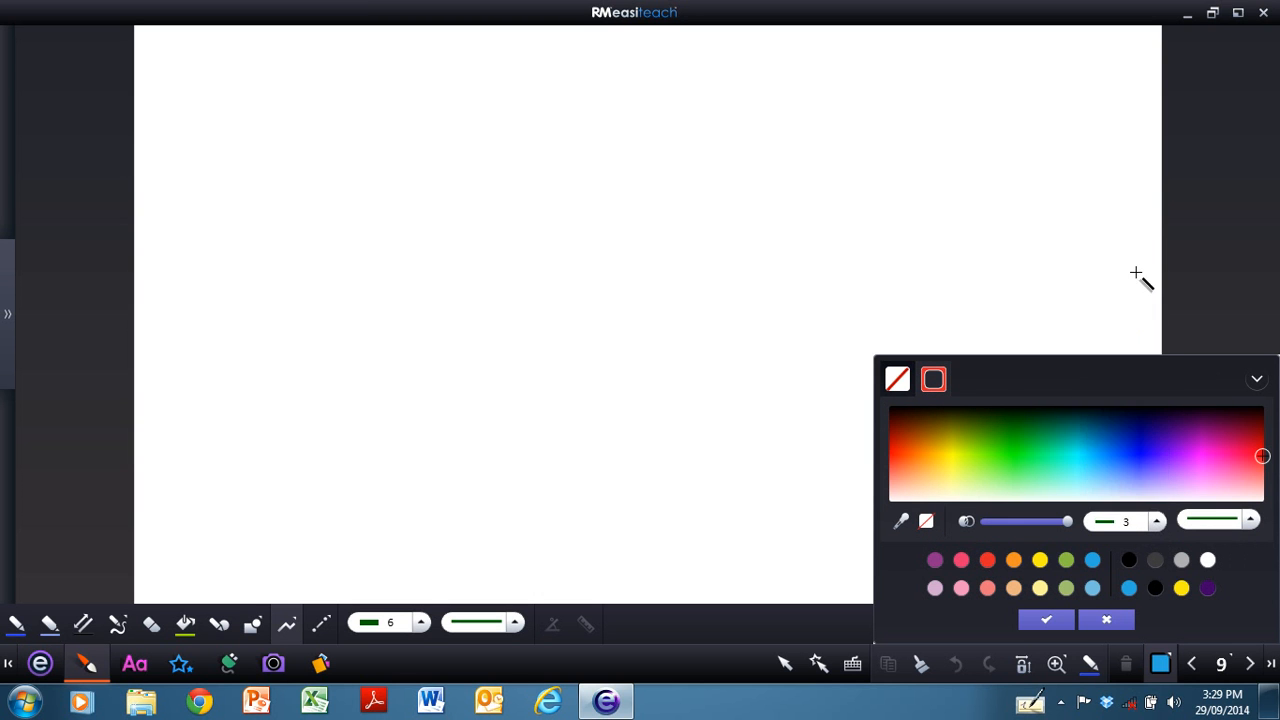
pyautogui.click(1046, 619)
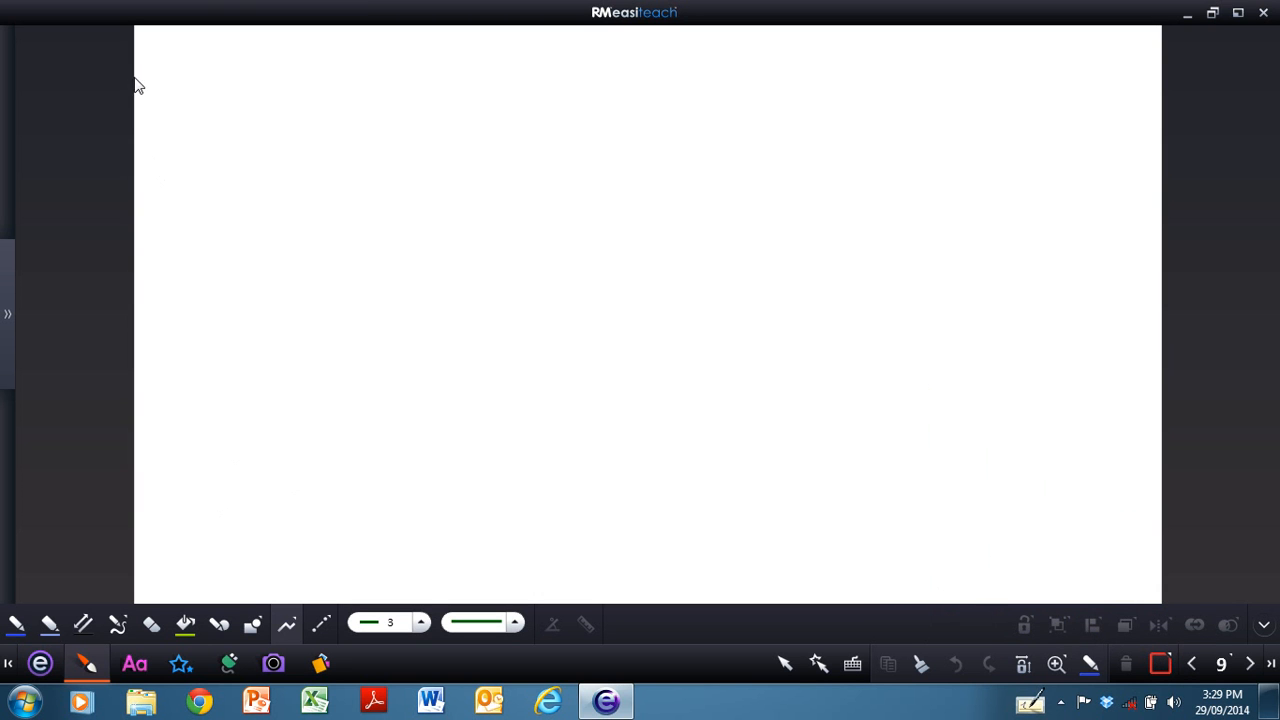
pyautogui.moveTo(137, 73)
pyautogui.mouseDown()
pyautogui.moveTo(684, 89)
pyautogui.moveTo(946, 58)
pyautogui.moveTo(1036, 80)
pyautogui.moveTo(1158, 72)
pyautogui.mouseUp()
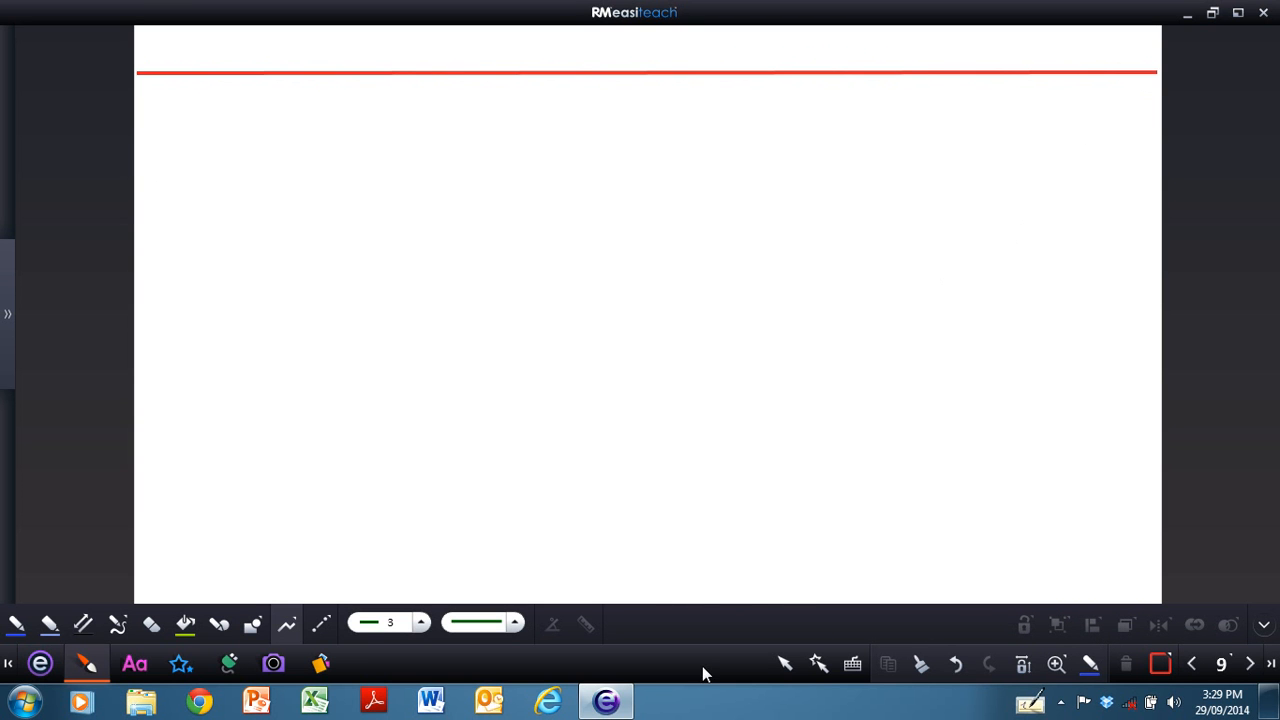
pyautogui.click(786, 670)
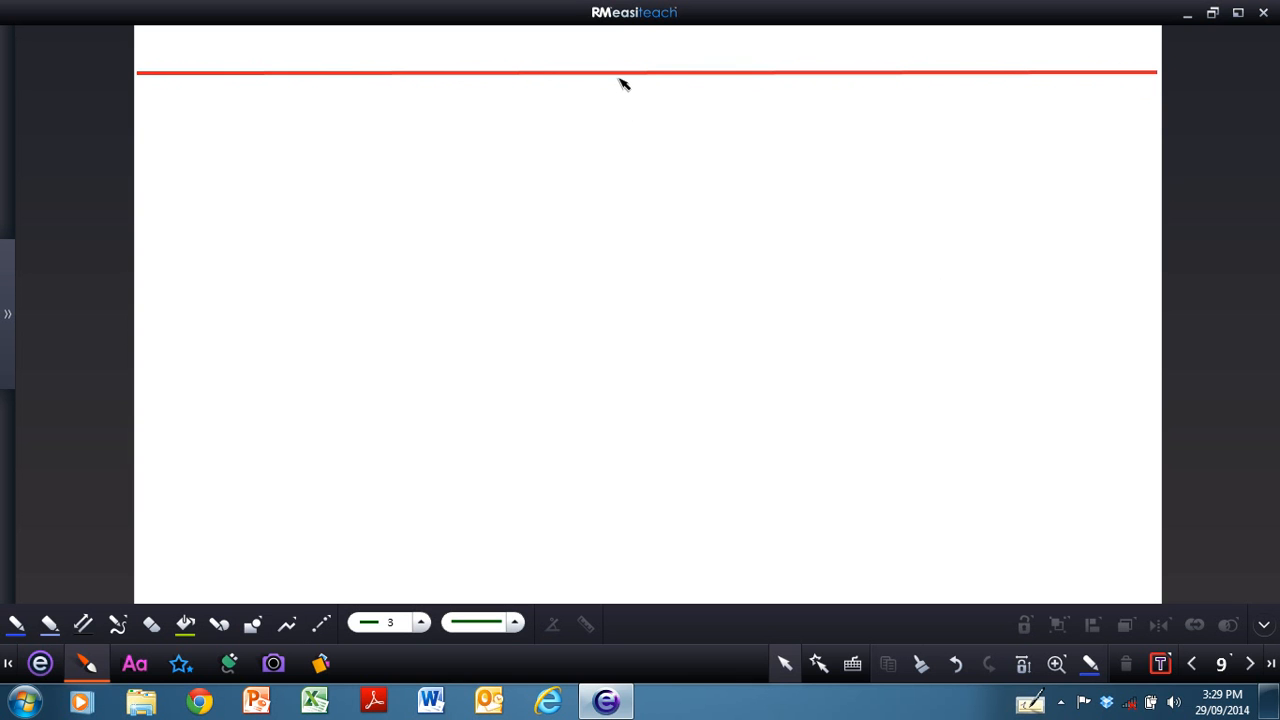
# - Set the straight line tool's outline colour to blue and draw a full-width line just below the red one
pyautogui.click(286, 625)
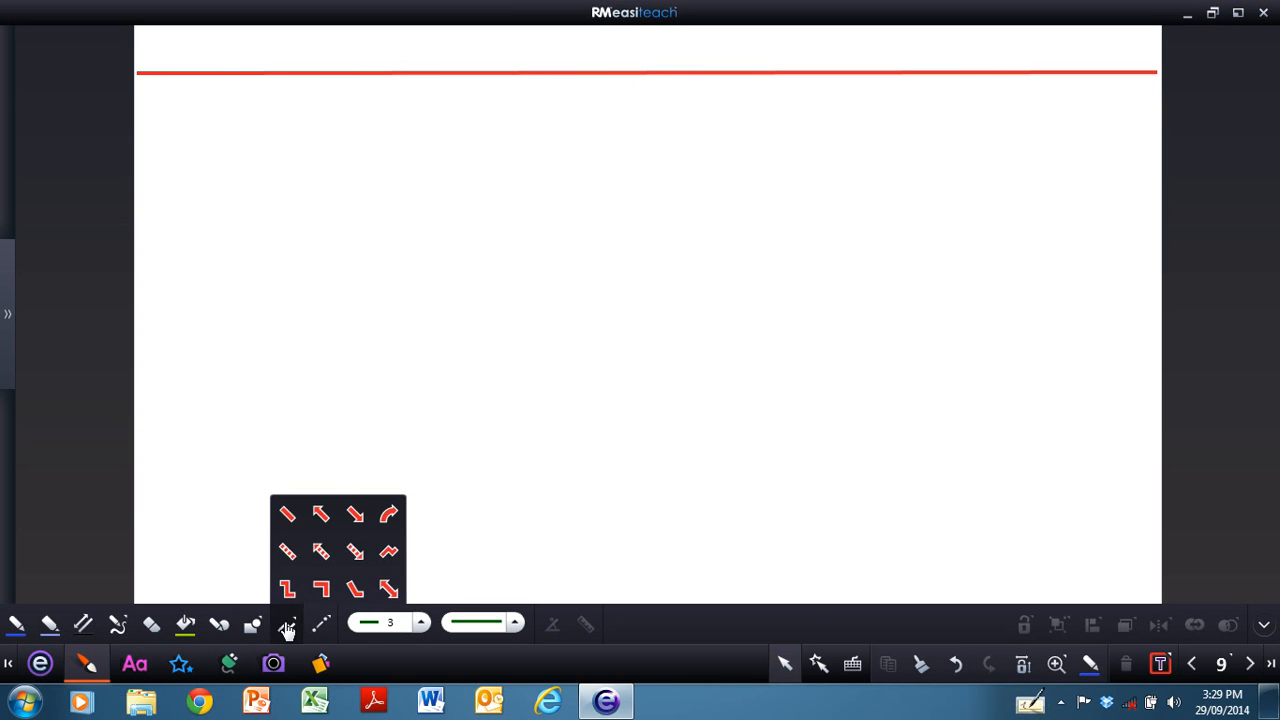
pyautogui.click(287, 474)
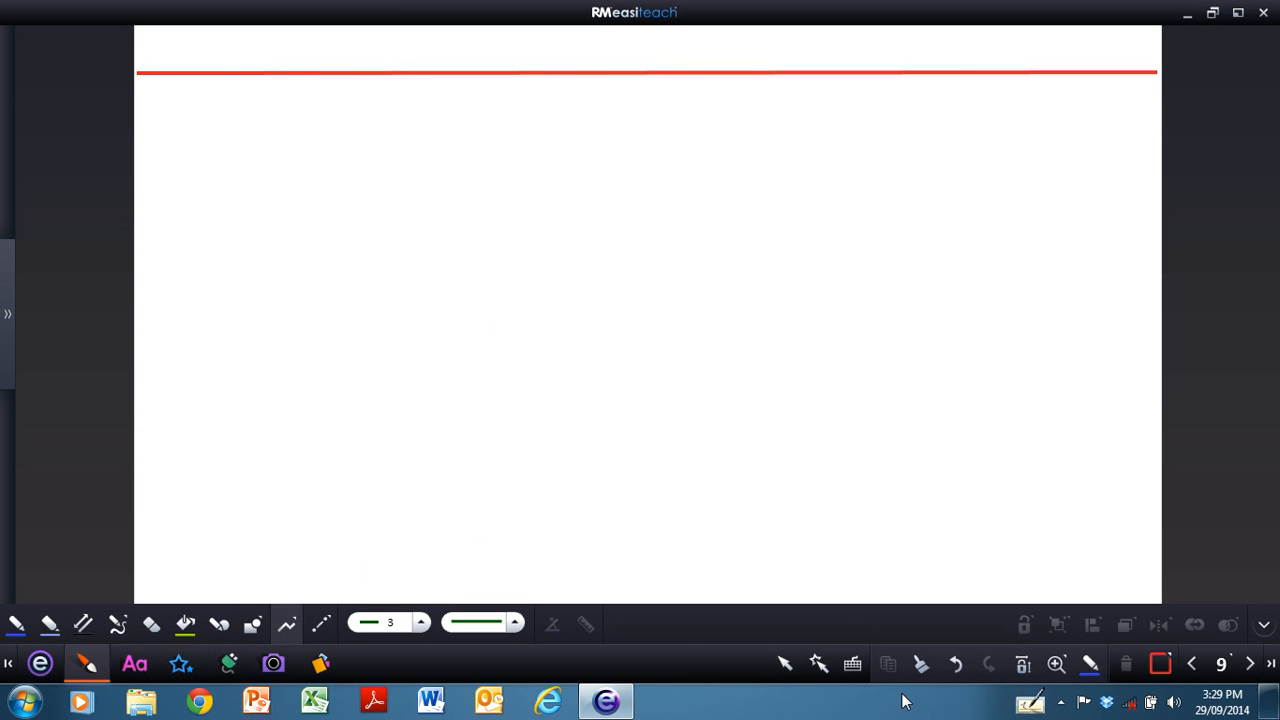
pyautogui.click(1163, 665)
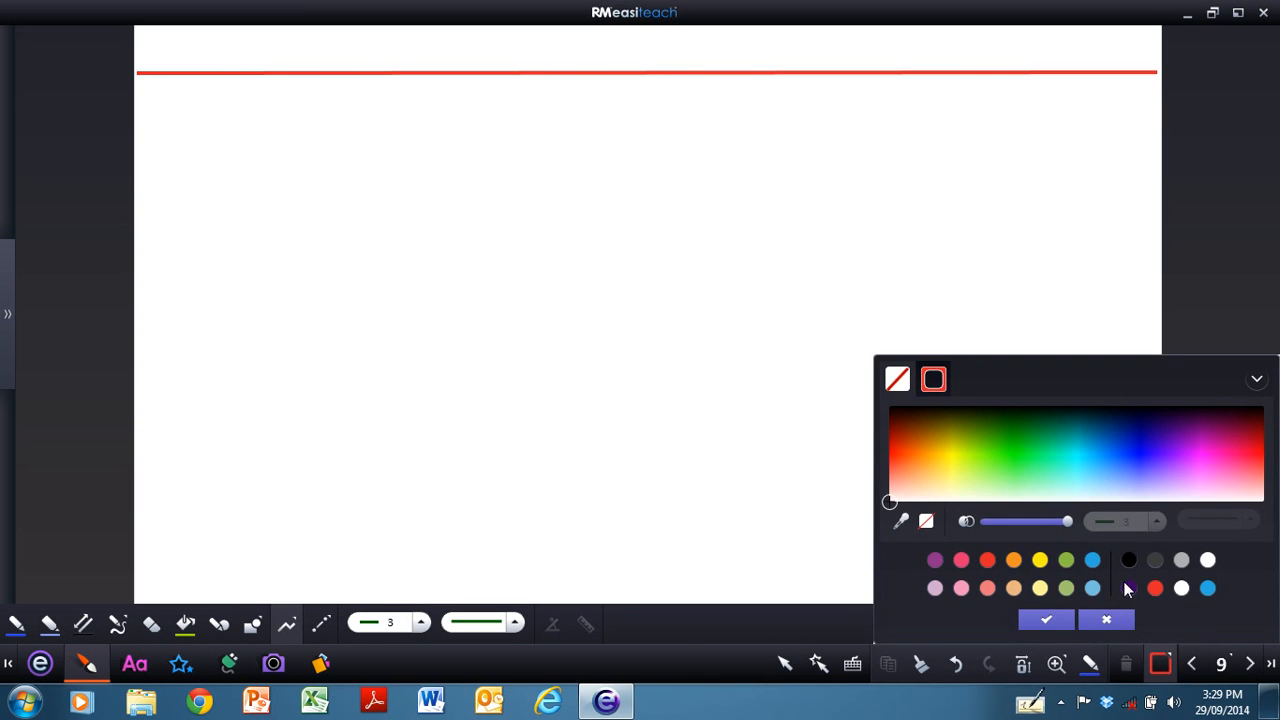
pyautogui.click(946, 379)
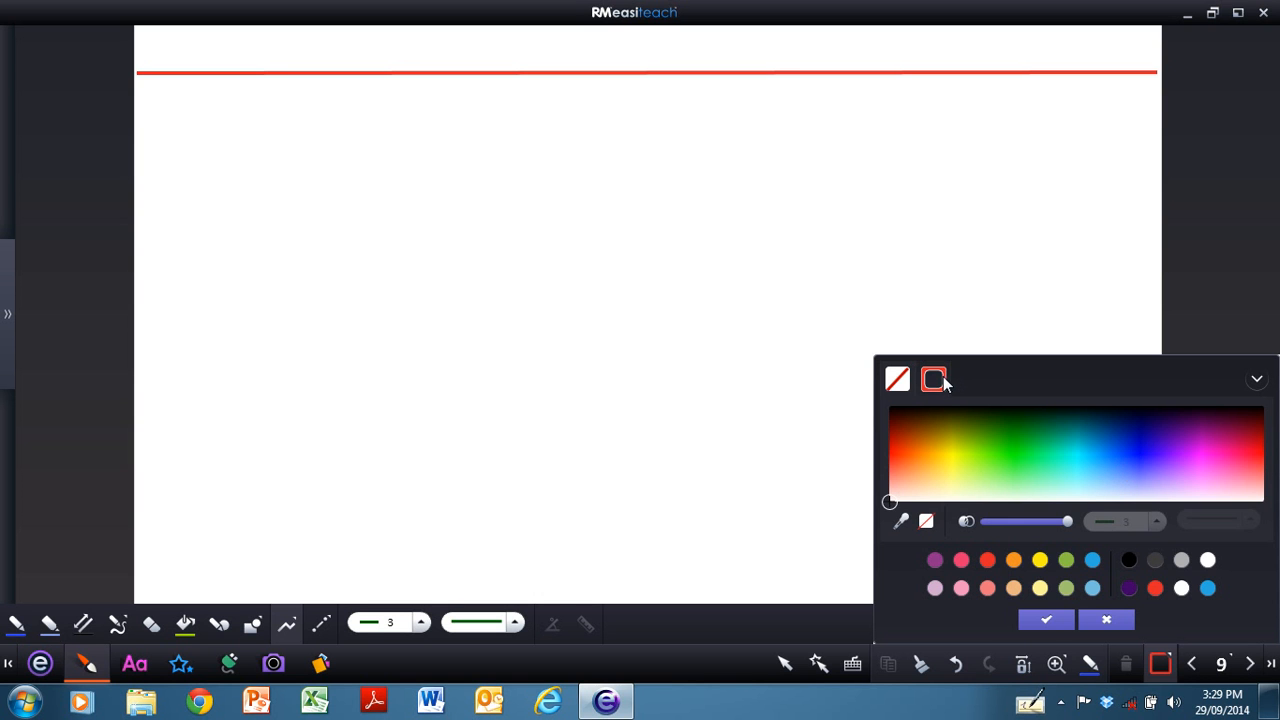
pyautogui.click(1150, 452)
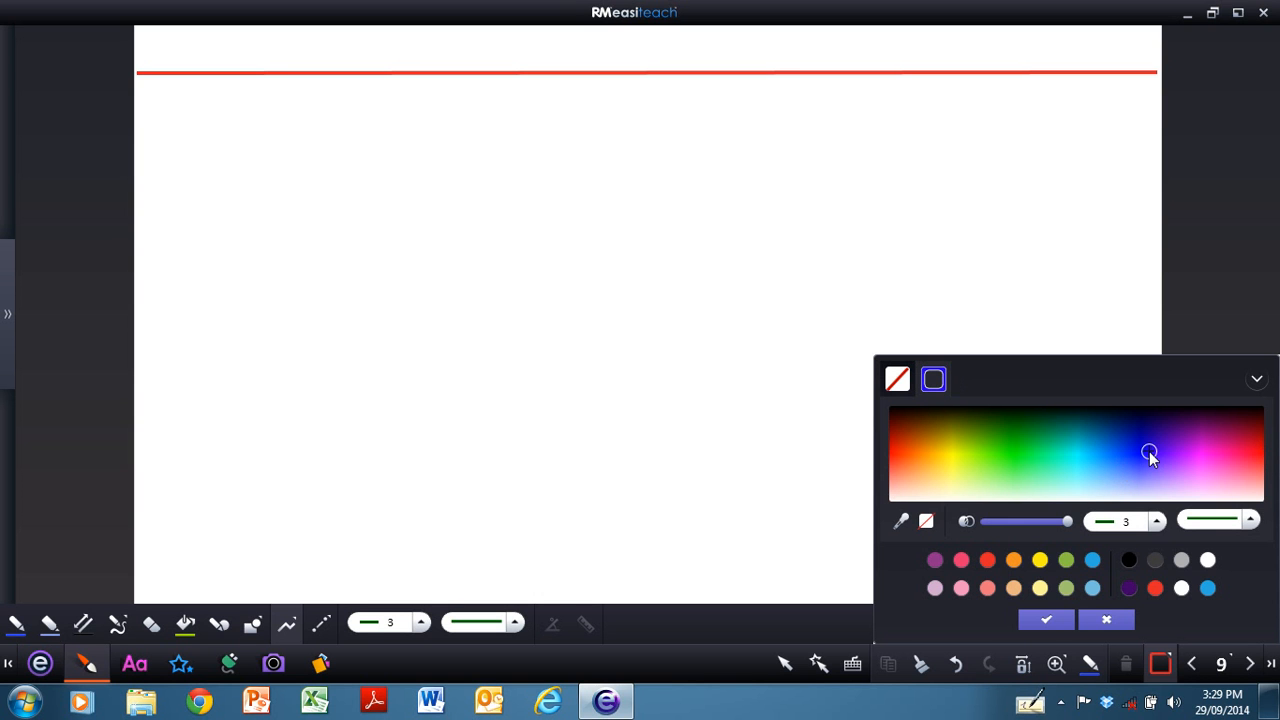
pyautogui.click(1047, 622)
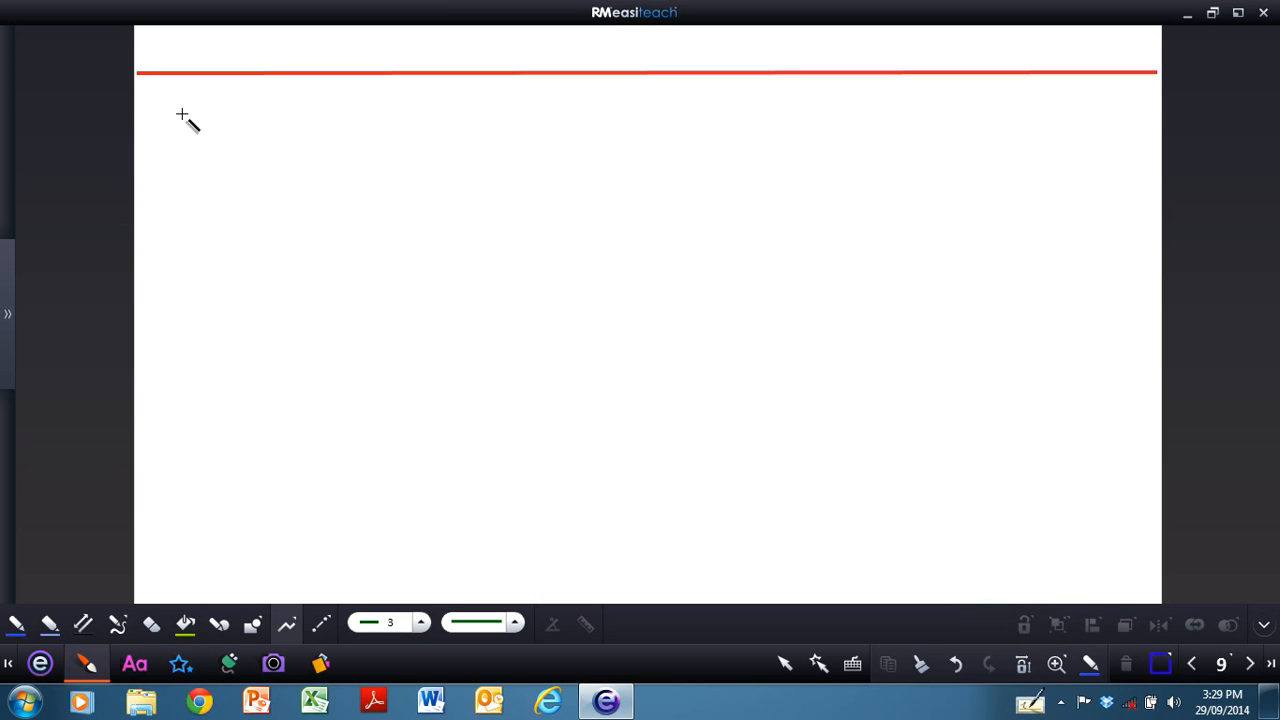
pyautogui.moveTo(136, 100)
pyautogui.mouseDown()
pyautogui.moveTo(660, 92)
pyautogui.moveTo(940, 114)
pyautogui.moveTo(1162, 95)
pyautogui.mouseUp()
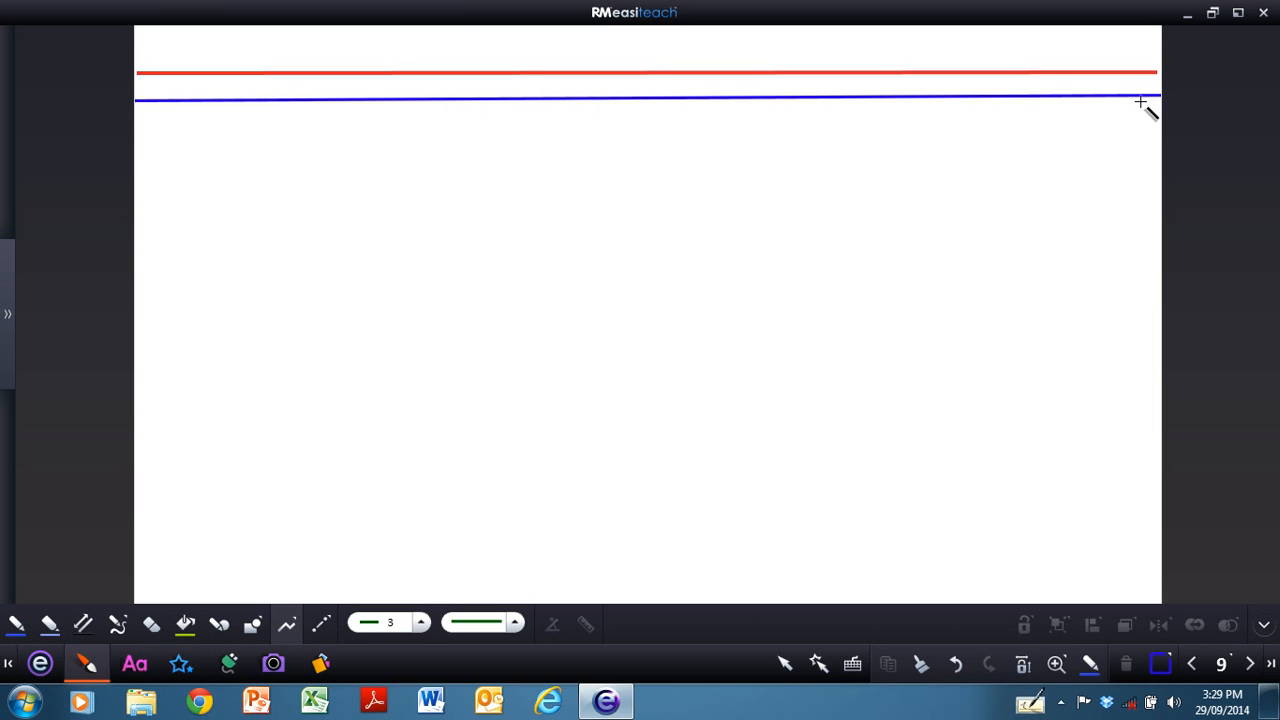
# - Duplicate the blue line and place the copy just below the original, matching the spacing between the first two lines
pyautogui.click(786, 664)
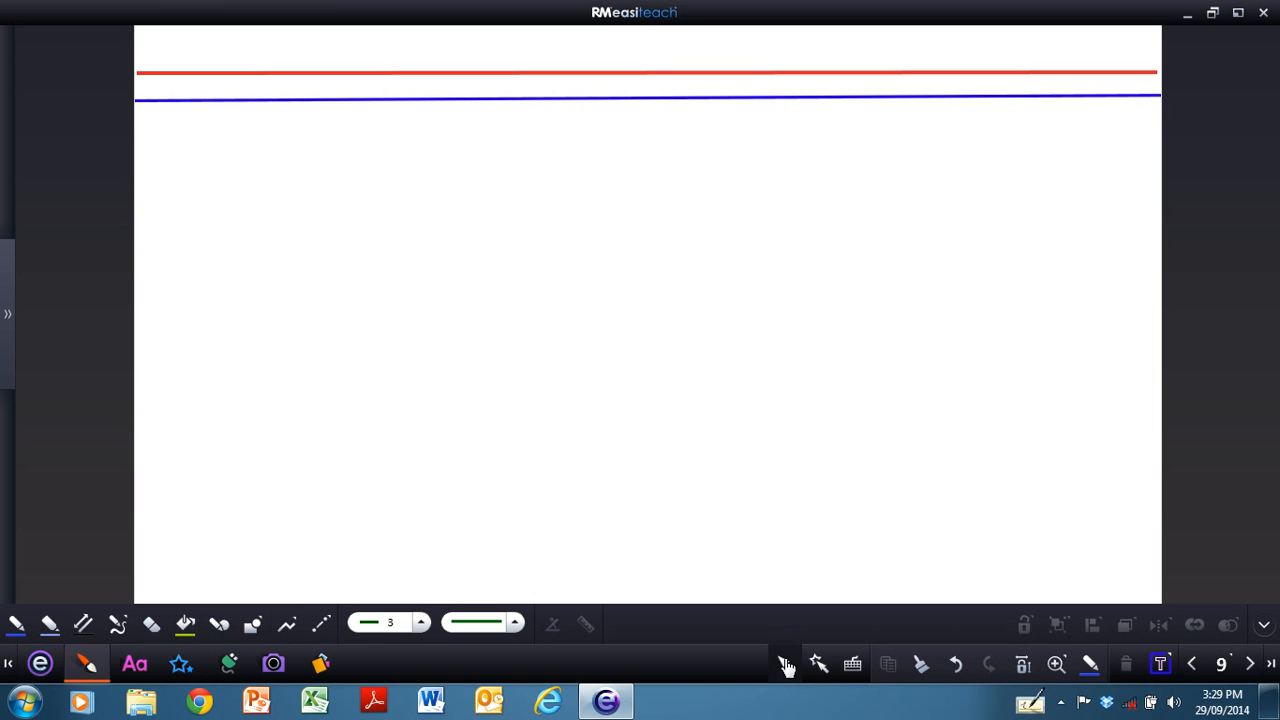
pyautogui.click(790, 98)
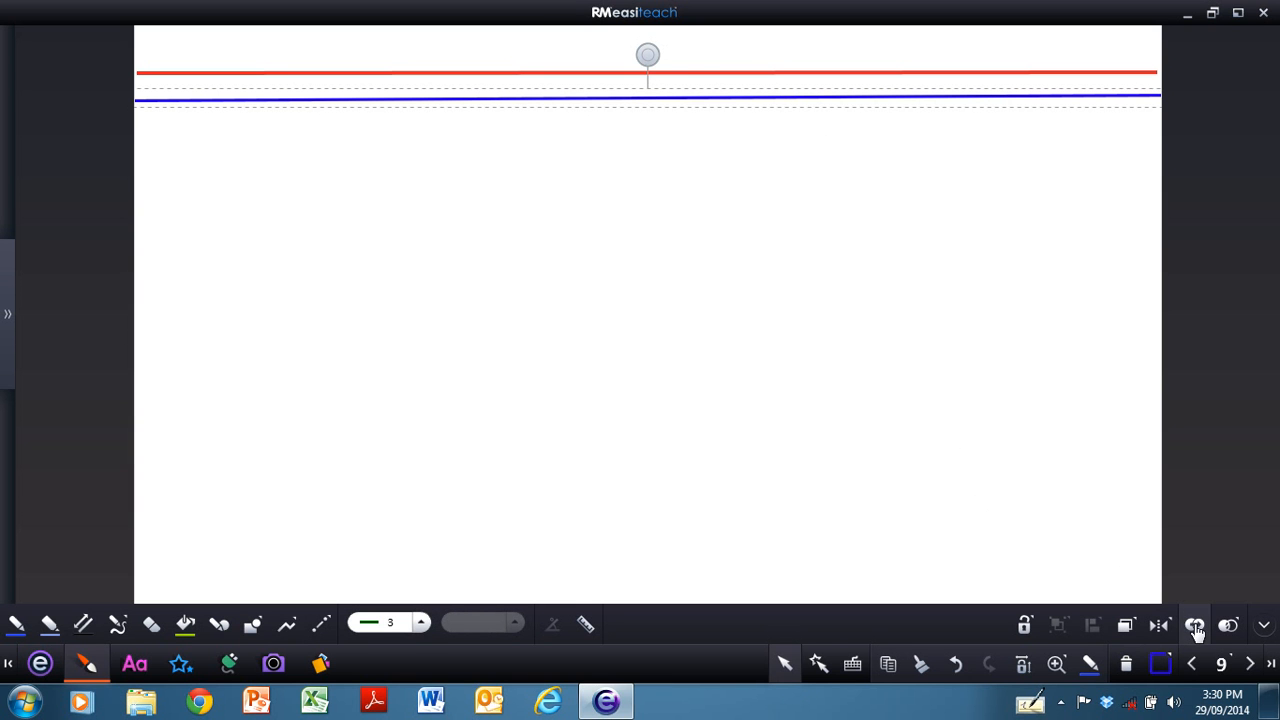
pyautogui.click(1196, 626)
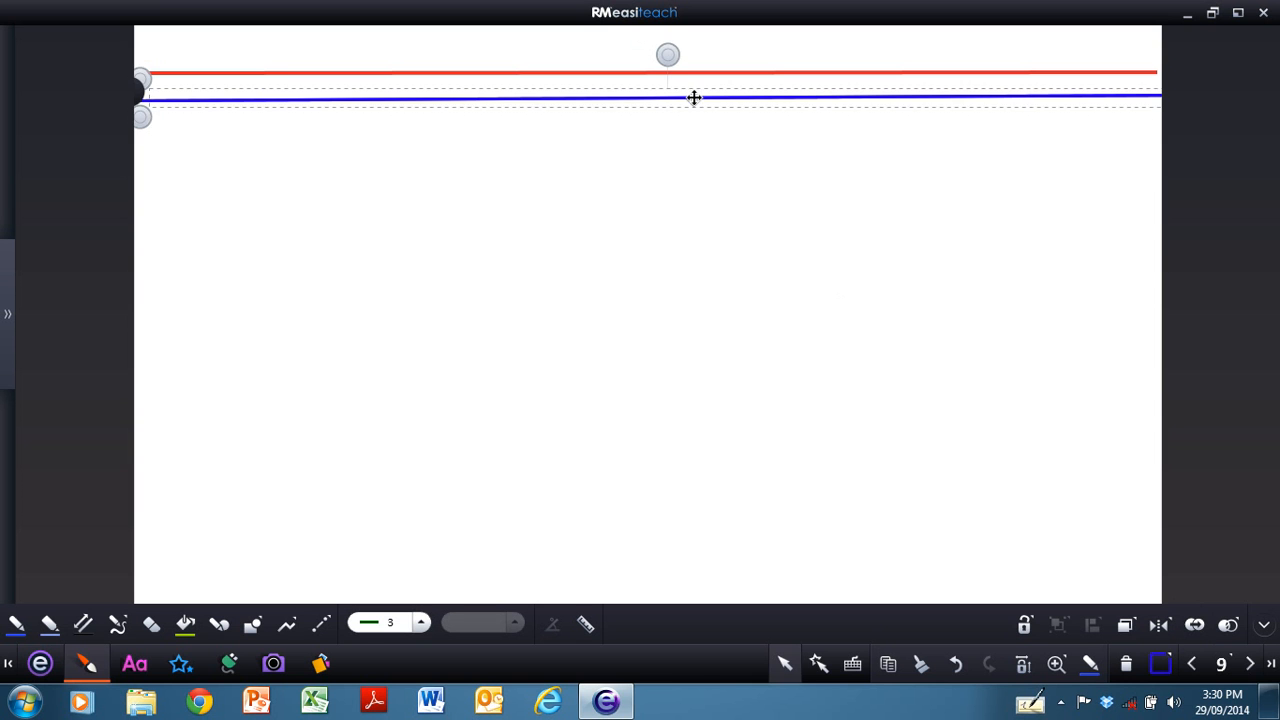
pyautogui.moveTo(694, 98); pyautogui.dragTo(675, 123)
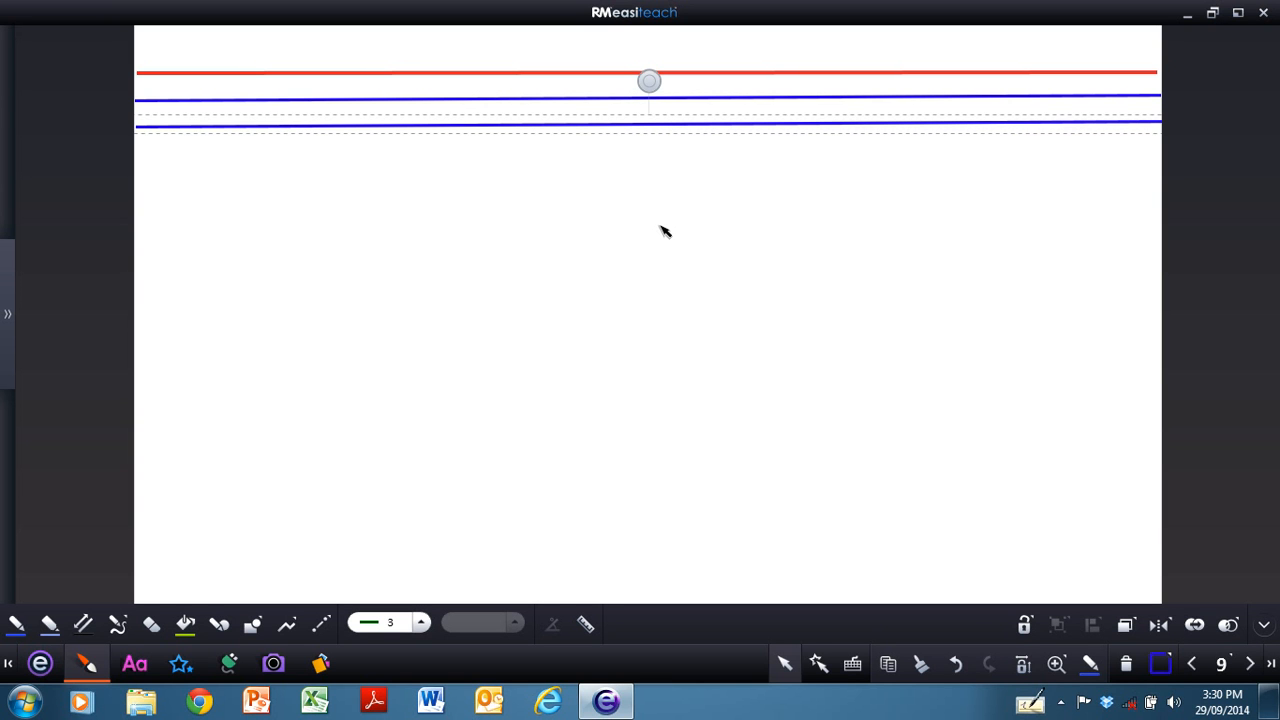
# - Group the red line and the two blue lines into one object and move it up to the page's upper edge
pyautogui.hotkey('ctrl', 'a')
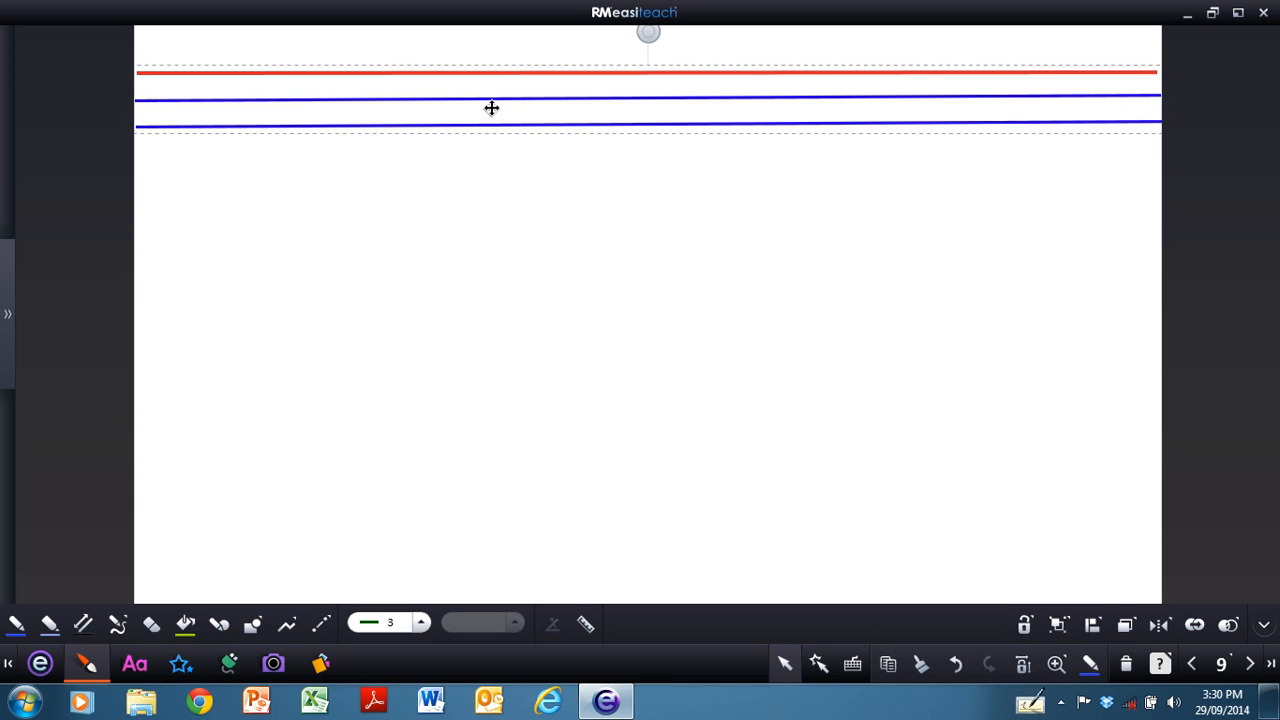
pyautogui.moveTo(491, 106); pyautogui.dragTo(532, 107)
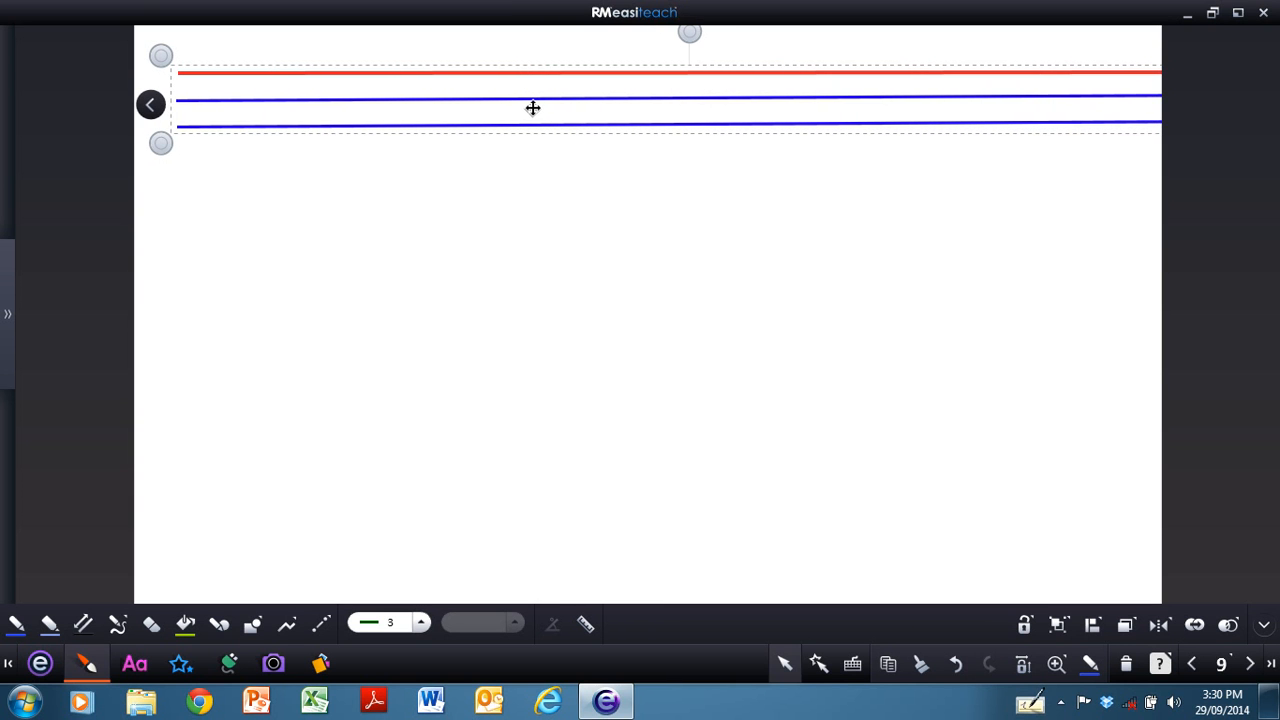
pyautogui.click(150, 106)
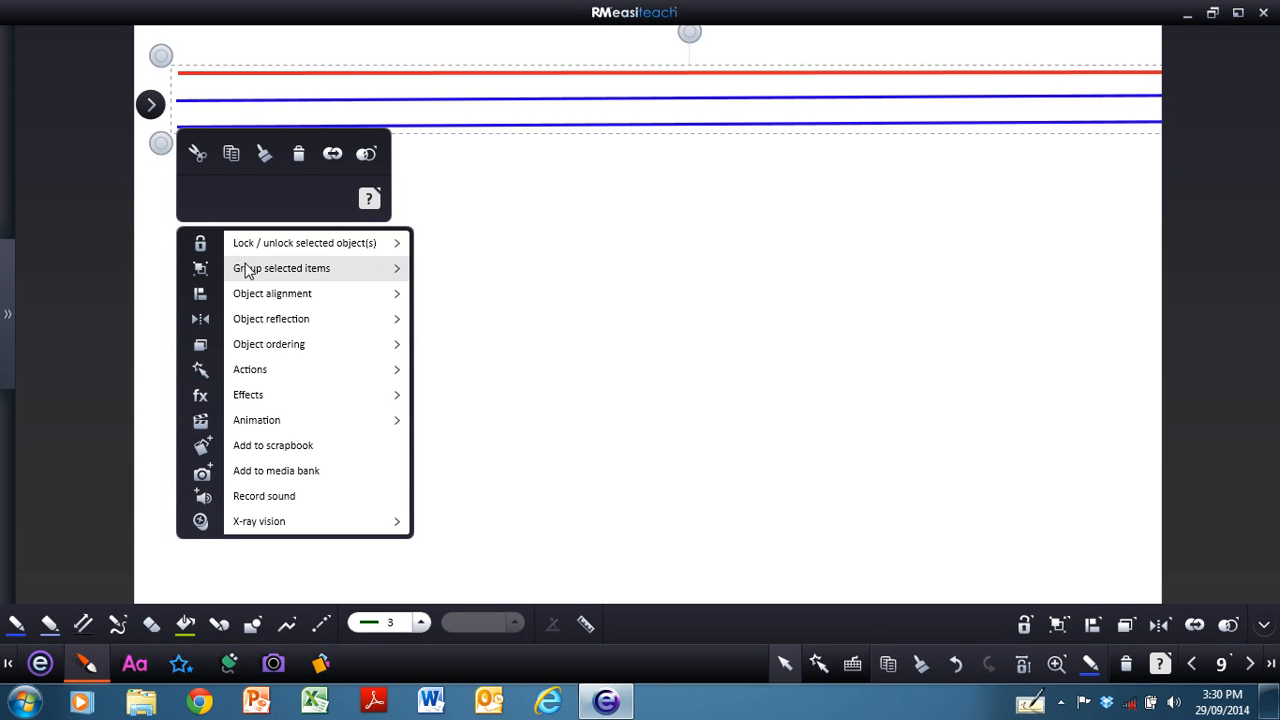
pyautogui.moveTo(360, 293)
pyautogui.moveTo(400, 268)
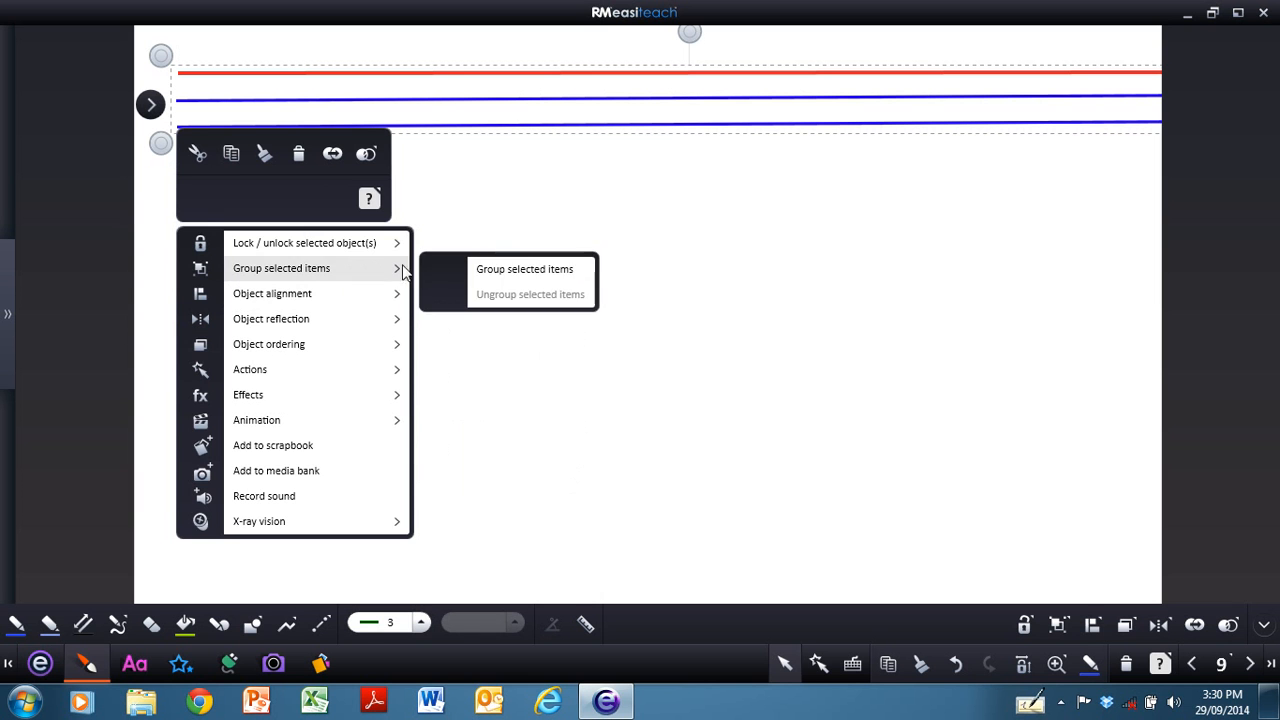
pyautogui.click(487, 272)
pyautogui.moveTo(440, 100); pyautogui.dragTo(403, 80)
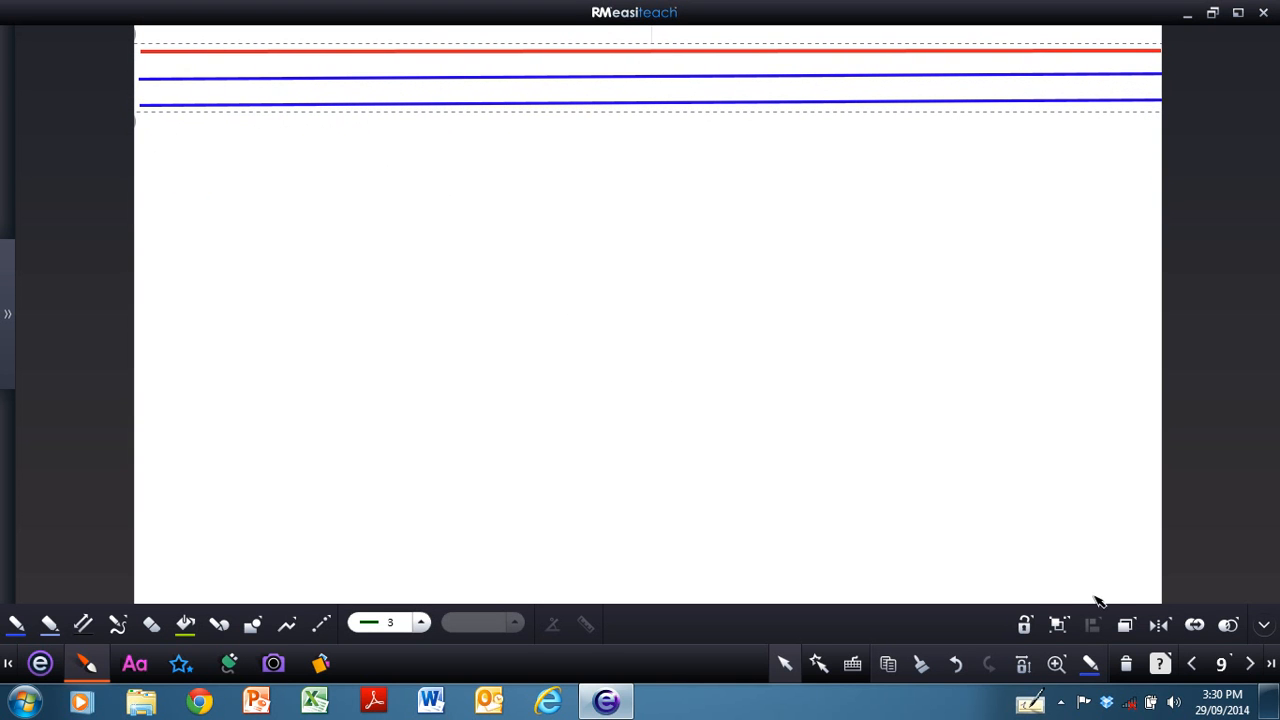
# - Duplicate the grouped line set six times, placing each copy directly below the previous one with matching spacing until the page is filled
pyautogui.click(1196, 628)
pyautogui.moveTo(664, 100); pyautogui.dragTo(640, 165)
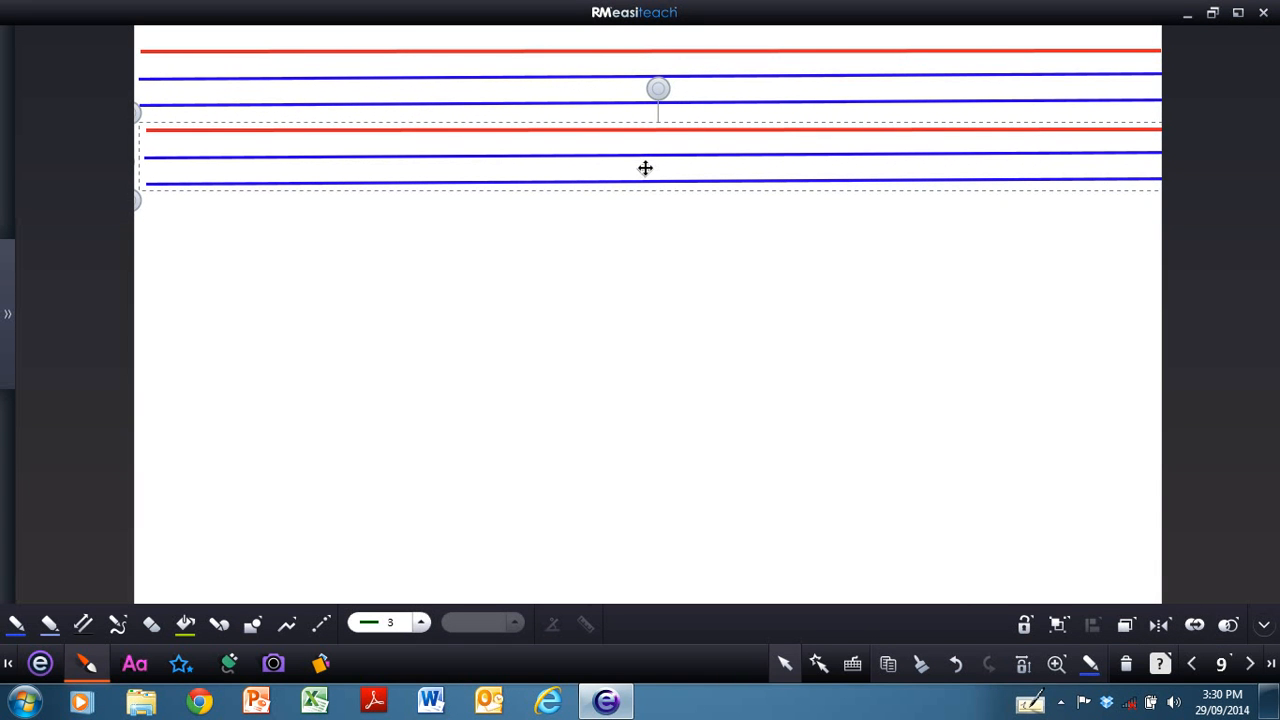
pyautogui.click(1196, 628)
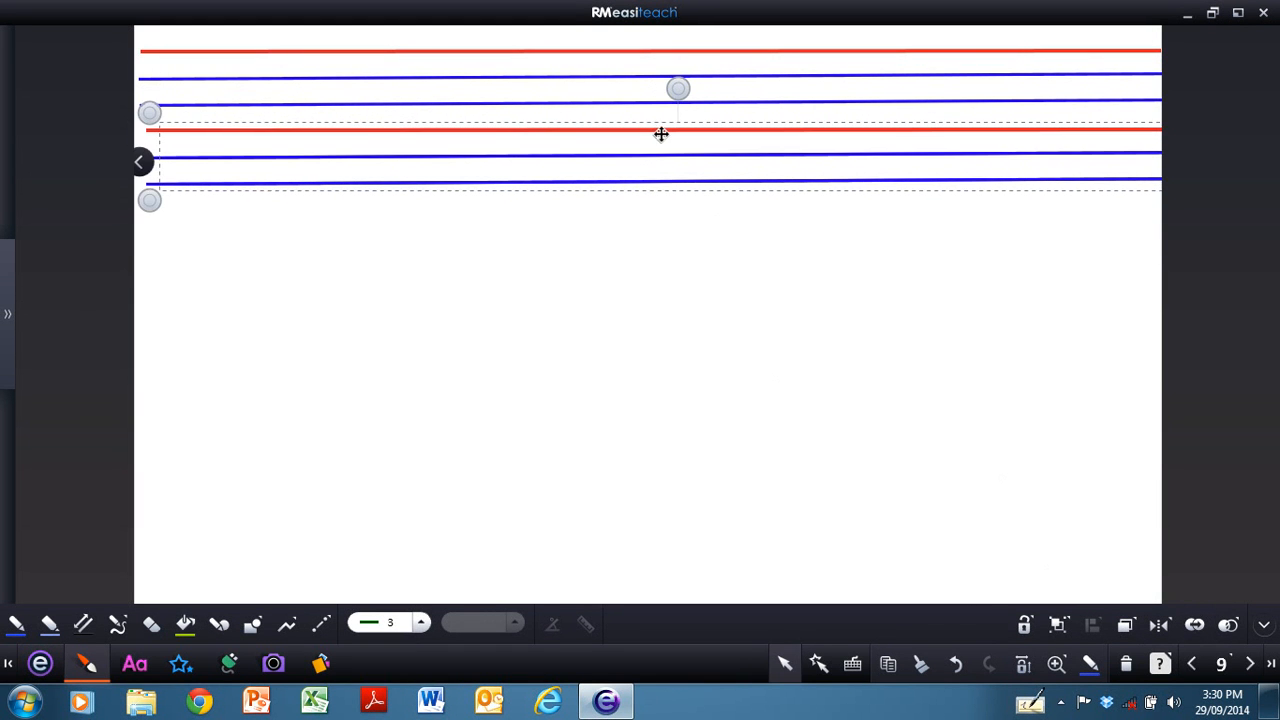
pyautogui.moveTo(661, 134); pyautogui.dragTo(635, 215)
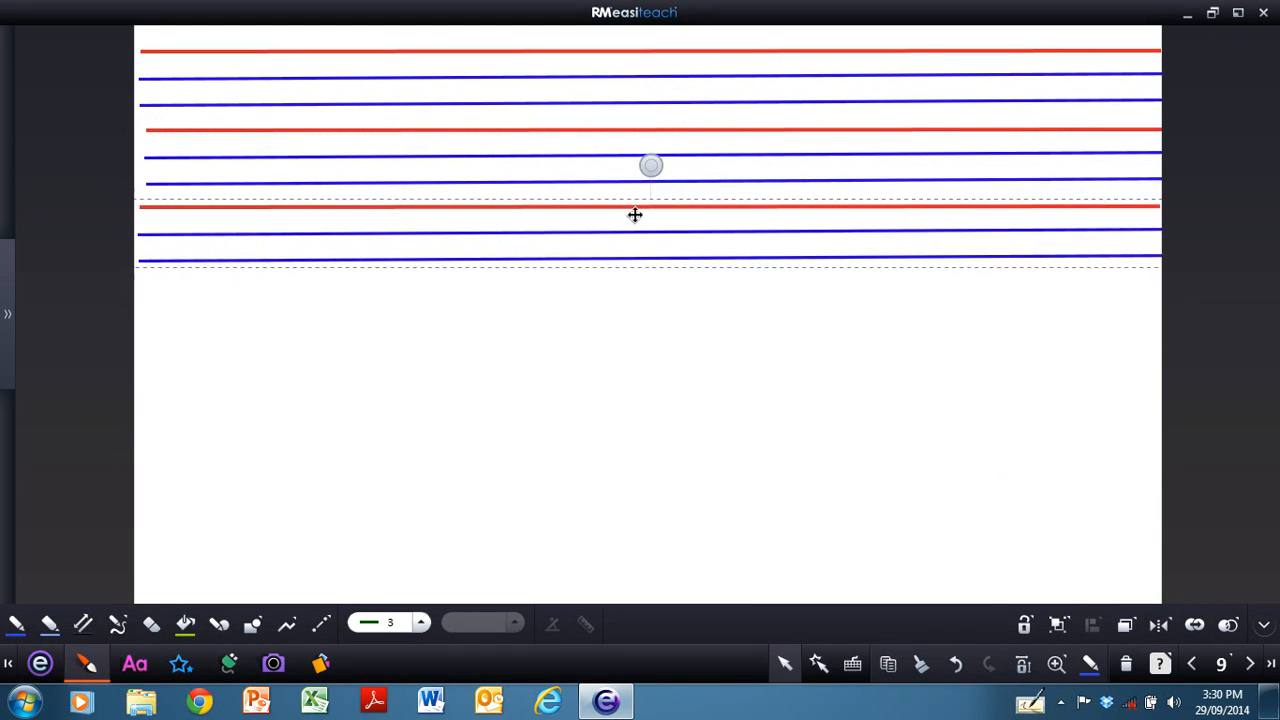
pyautogui.click(1196, 628)
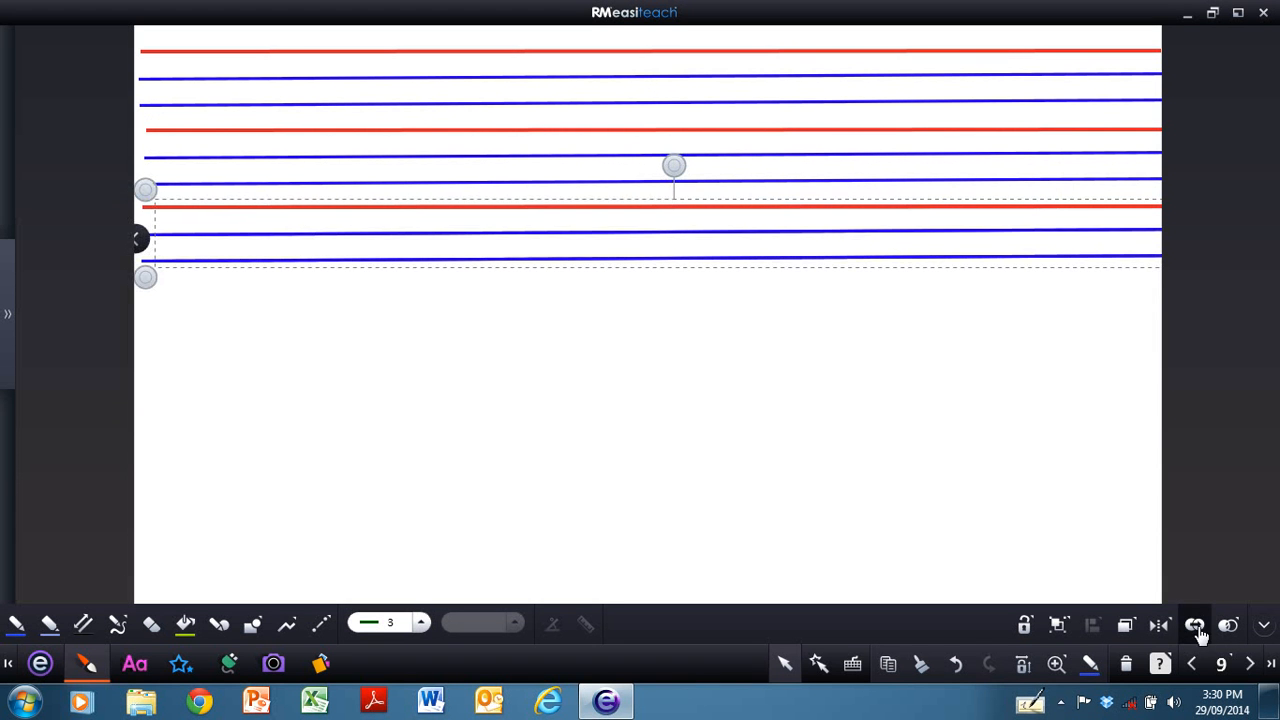
pyautogui.moveTo(743, 251); pyautogui.dragTo(715, 315)
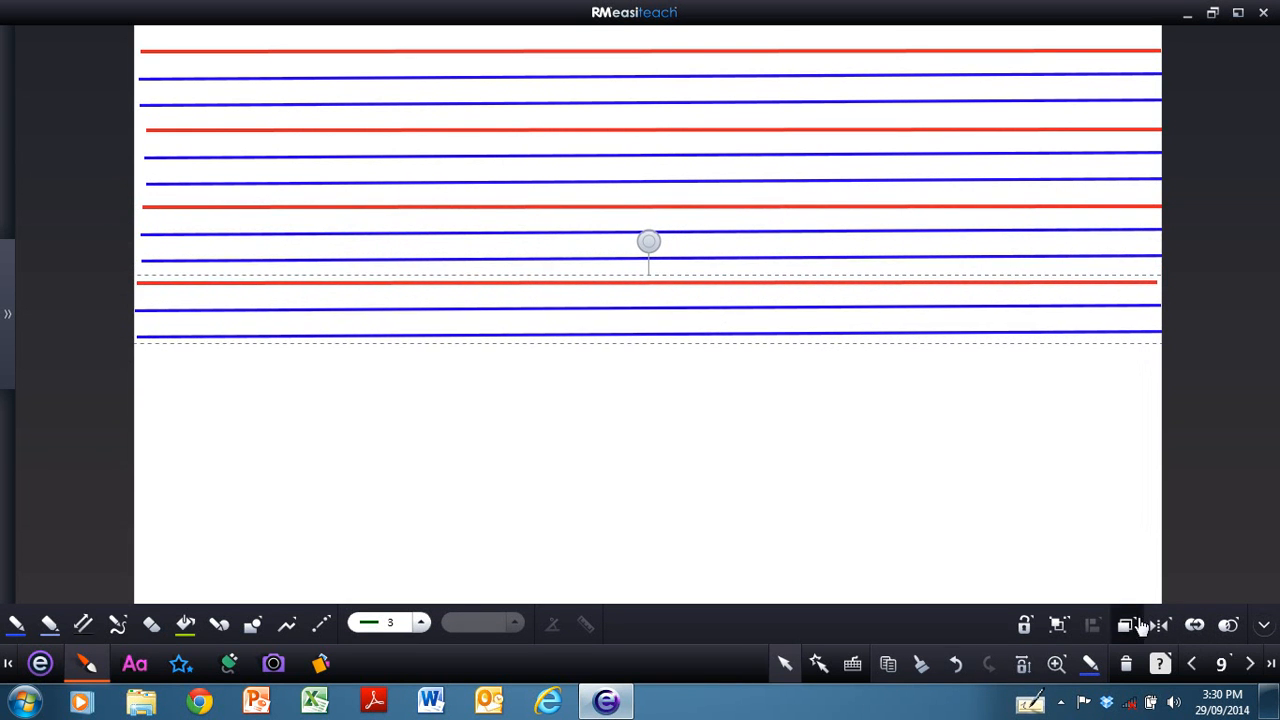
pyautogui.click(1195, 625)
pyautogui.moveTo(691, 326); pyautogui.dragTo(683, 397)
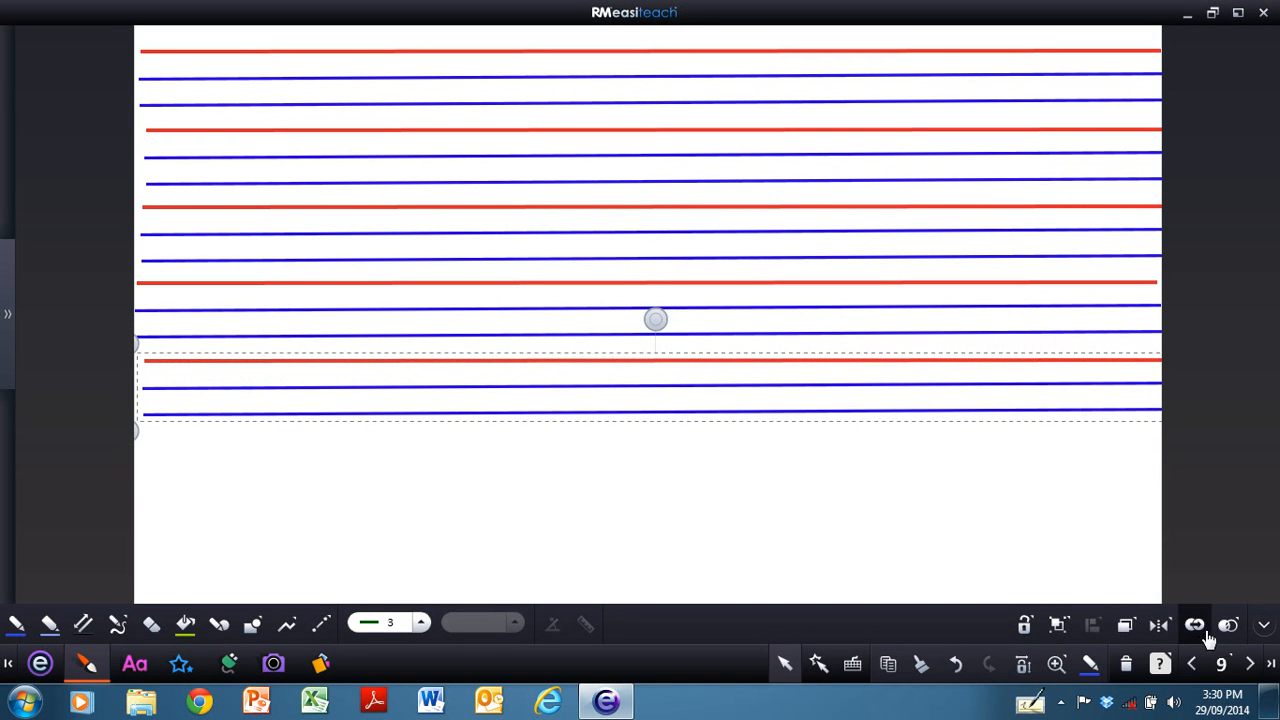
pyautogui.click(1195, 625)
pyautogui.moveTo(780, 394); pyautogui.dragTo(730, 534)
pyautogui.click(1195, 625)
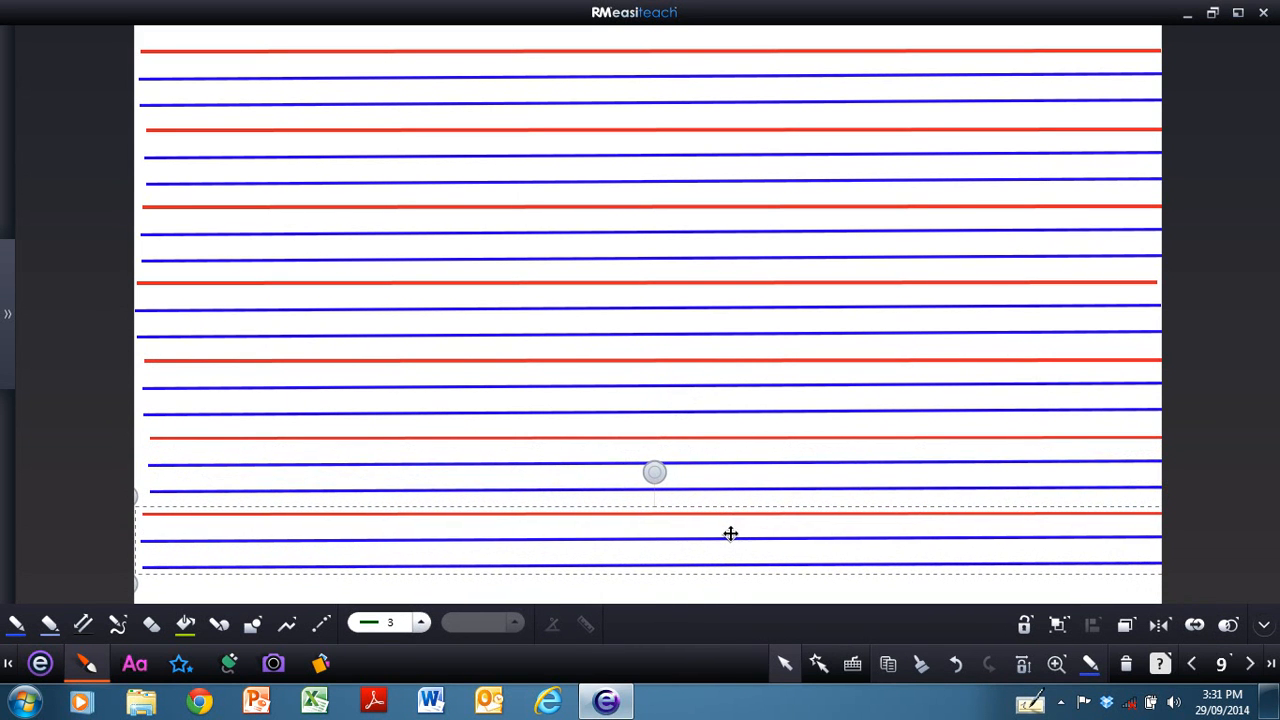
pyautogui.click(715, 597)
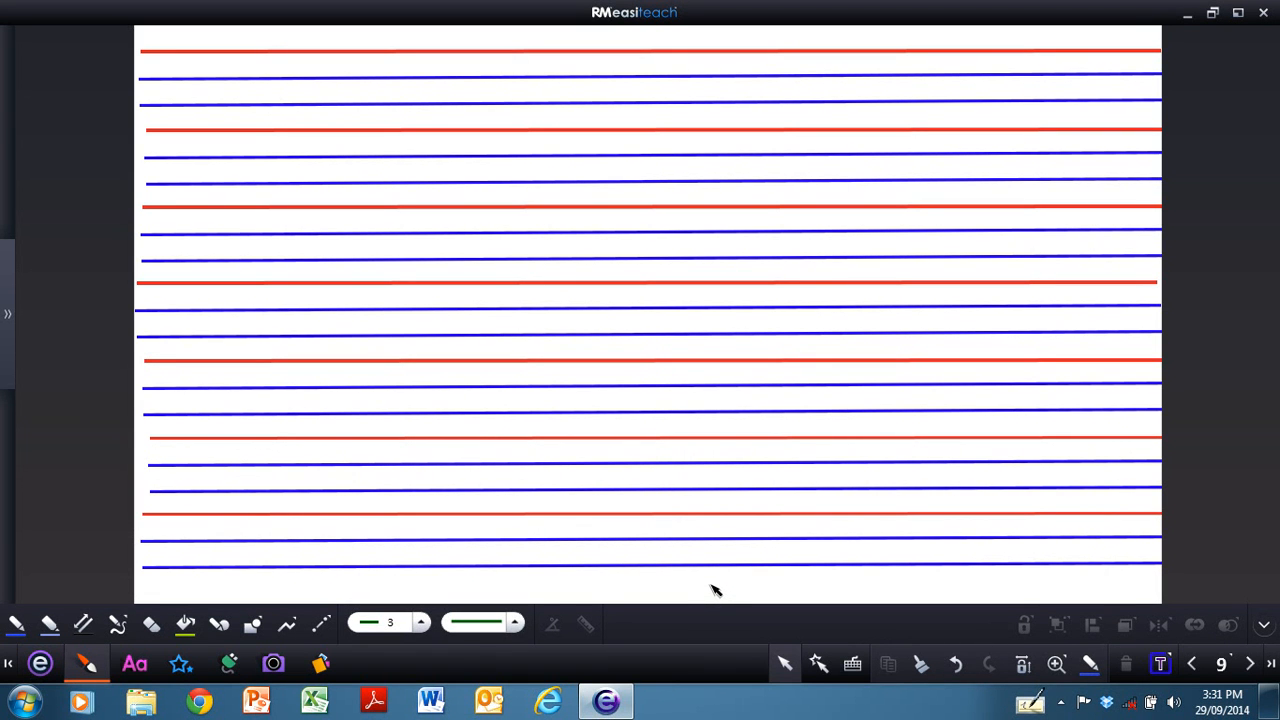
# - Group all the line sets on the page into a single object, shifted slightly inward from the page's edge
pyautogui.hotkey('ctrl', 'a')
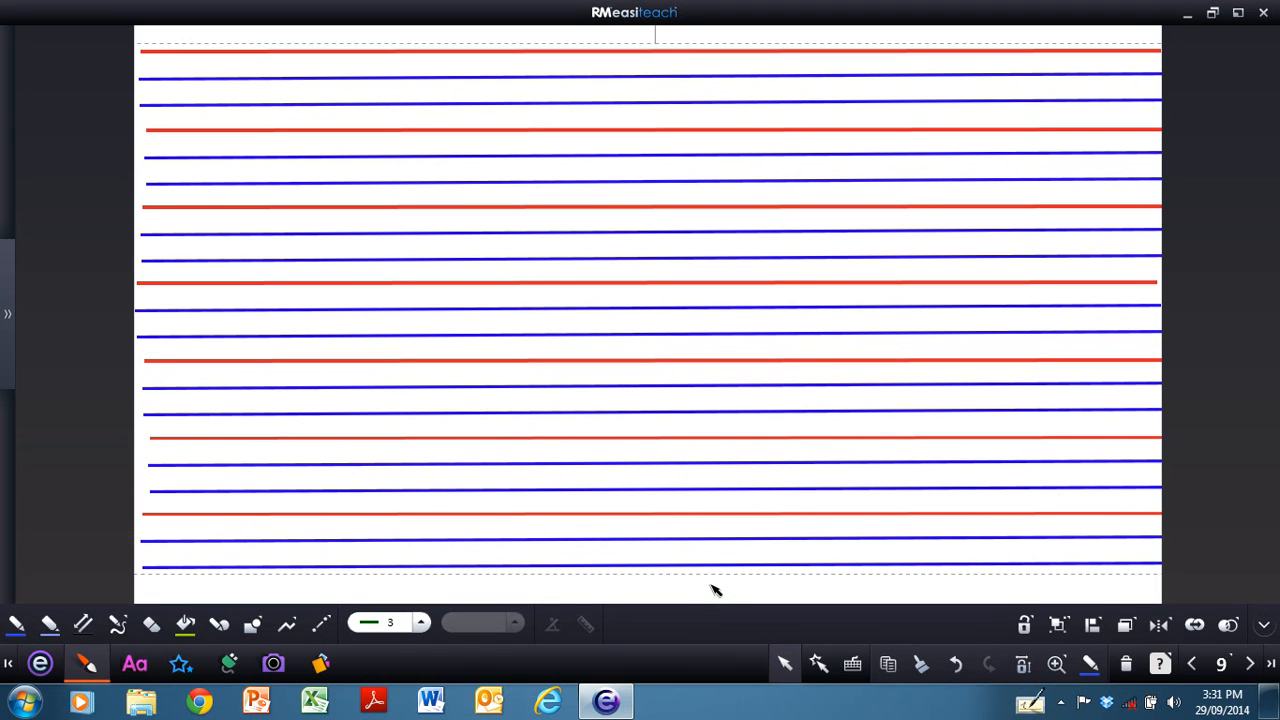
pyautogui.moveTo(317, 463); pyautogui.dragTo(376, 456)
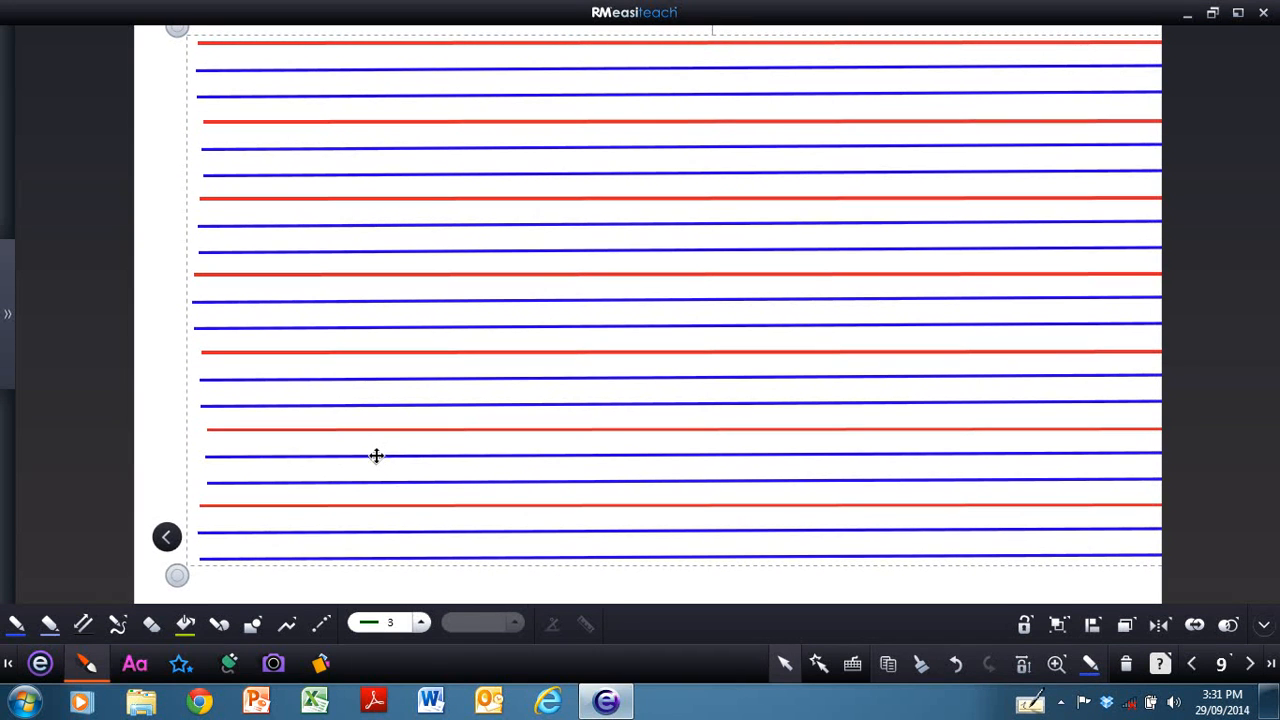
pyautogui.click(166, 537)
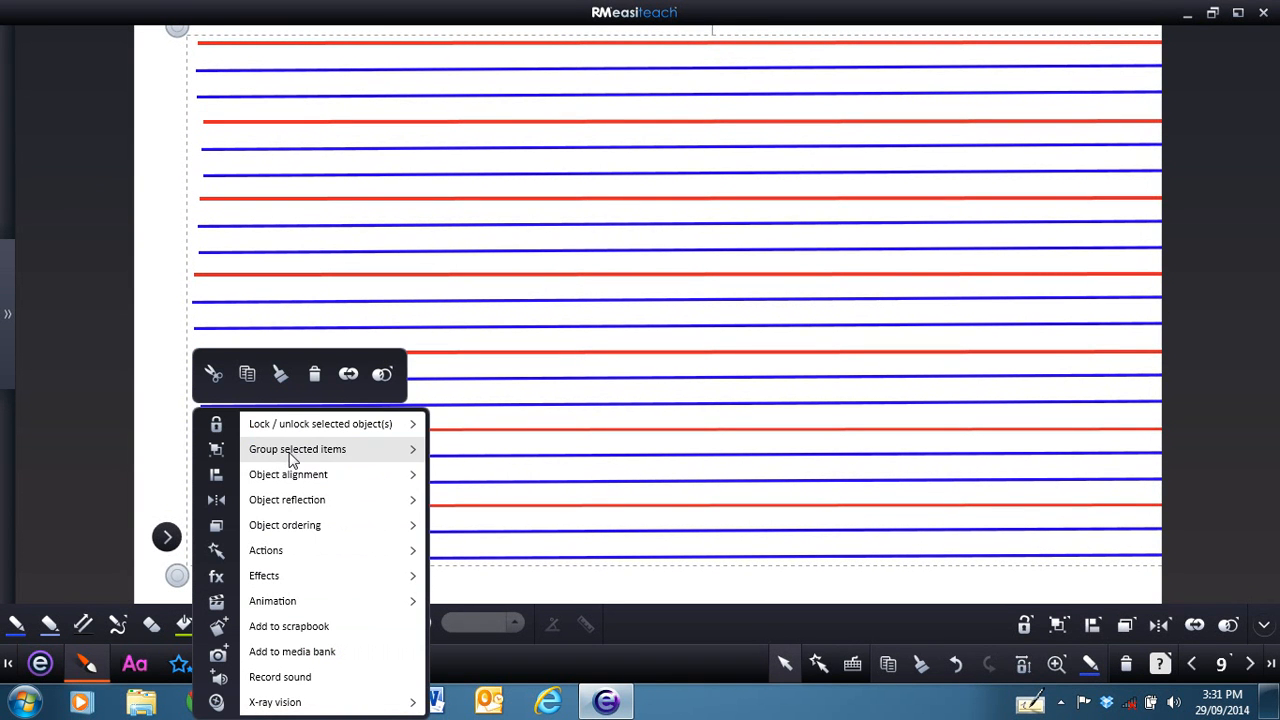
pyautogui.moveTo(291, 459)
pyautogui.click(508, 450)
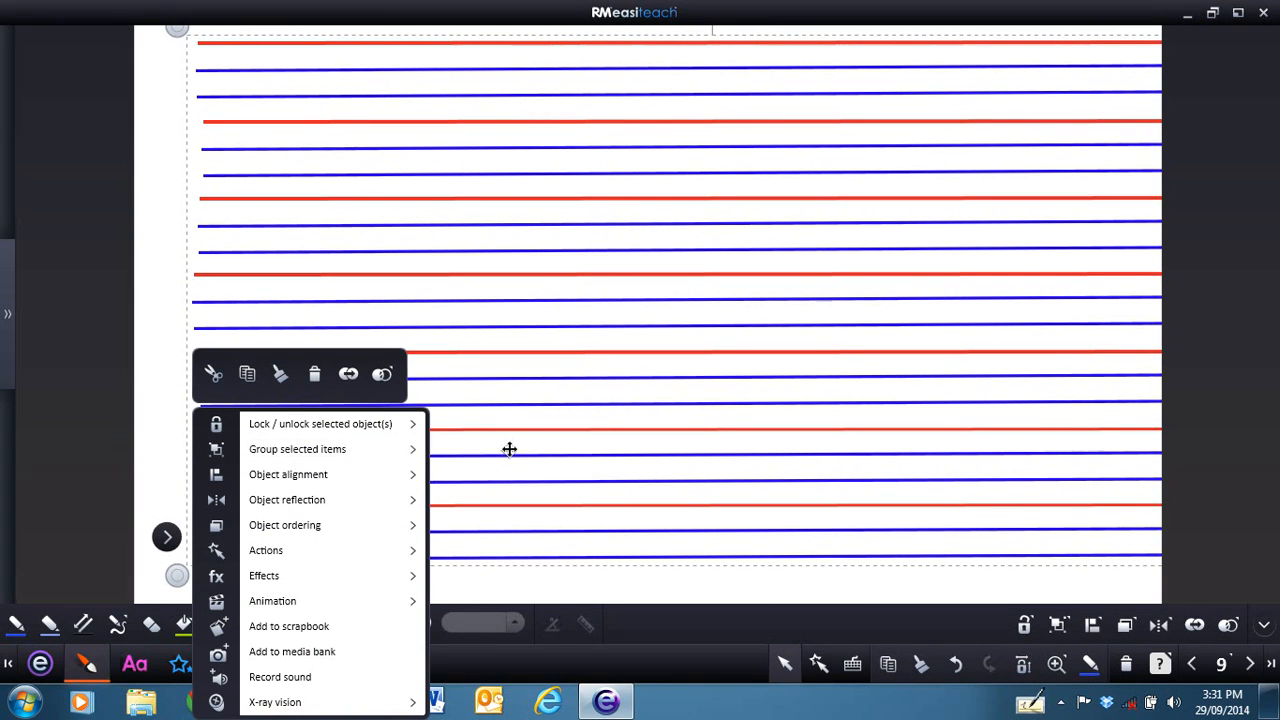
pyautogui.moveTo(580, 426)
pyautogui.mouseDown()
pyautogui.moveTo(499, 398)
pyautogui.moveTo(534, 374)
pyautogui.moveTo(534, 420)
pyautogui.moveTo(500, 411)
pyautogui.moveTo(528, 425)
pyautogui.moveTo(600, 420)
pyautogui.moveTo(584, 415)
pyautogui.moveTo(575, 434)
pyautogui.mouseUp()
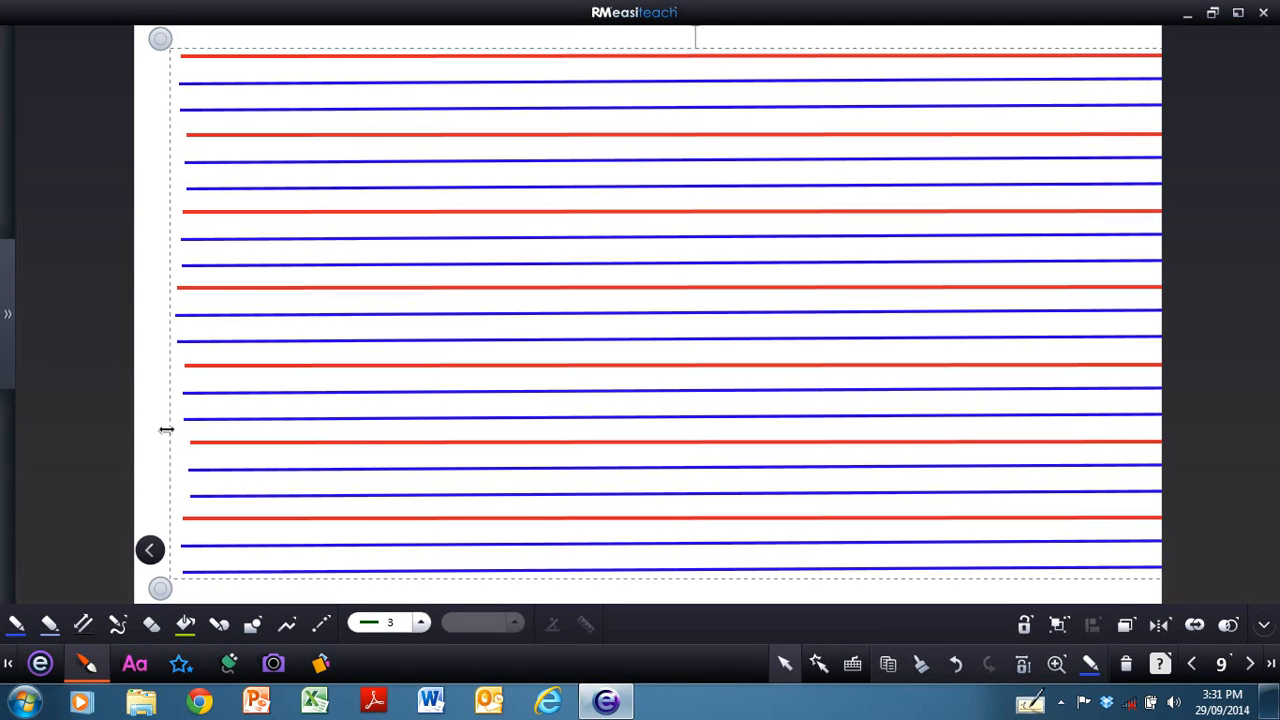
# - Add the grouped lines to the media bank with the title "lines" and the keywords "lines, writing"
pyautogui.click(150, 552)
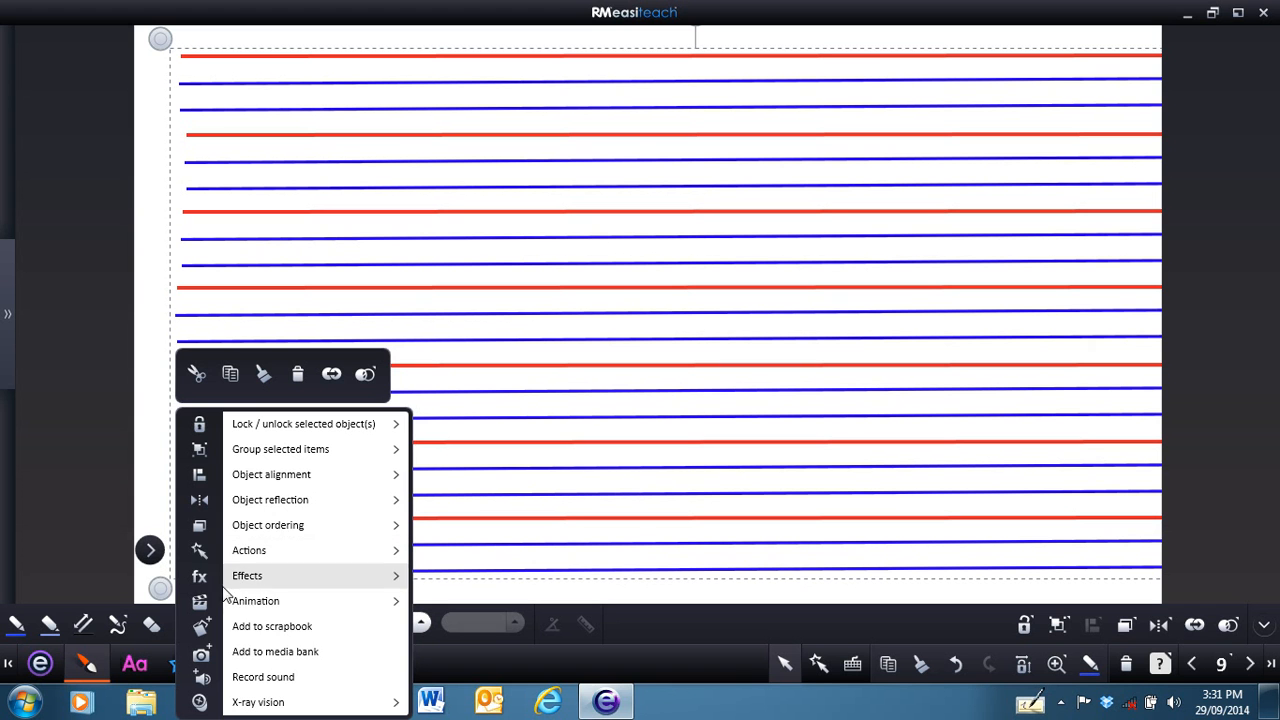
pyautogui.click(305, 652)
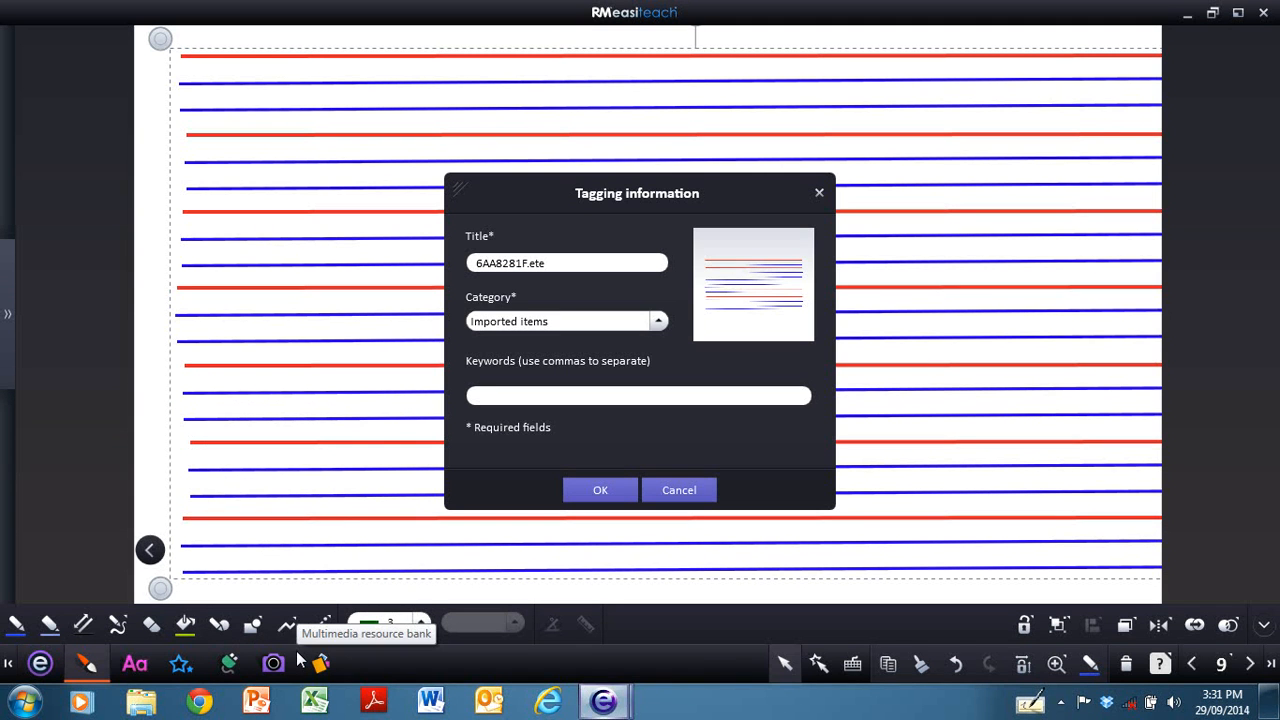
pyautogui.moveTo(557, 262); pyautogui.dragTo(450, 262)
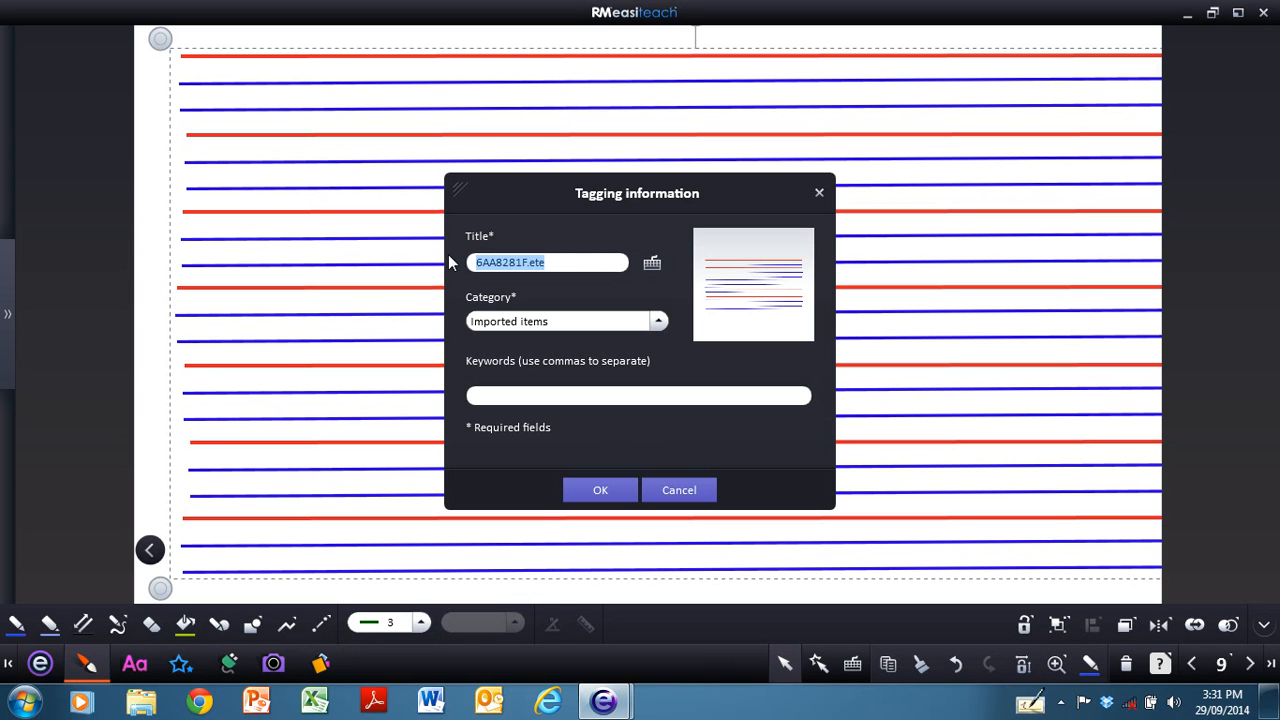
pyautogui.press('BackSpace')
pyautogui.write('li')
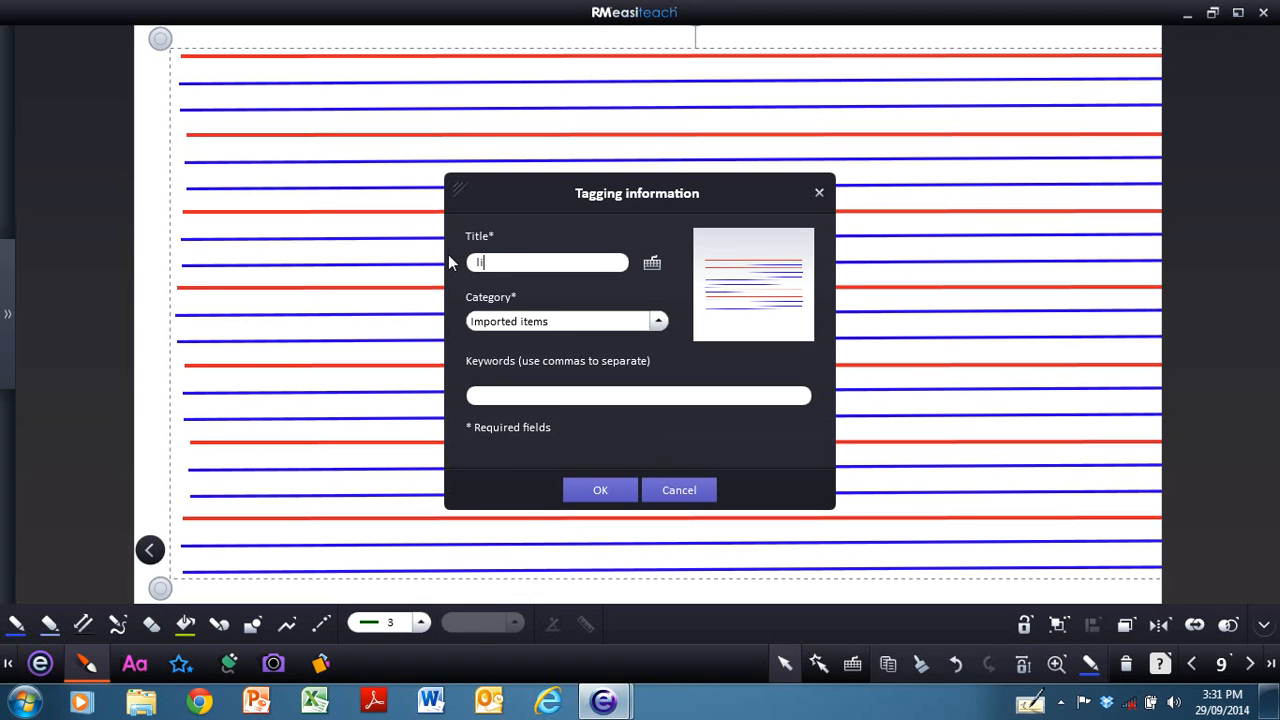
pyautogui.write('nes')
pyautogui.click(488, 394)
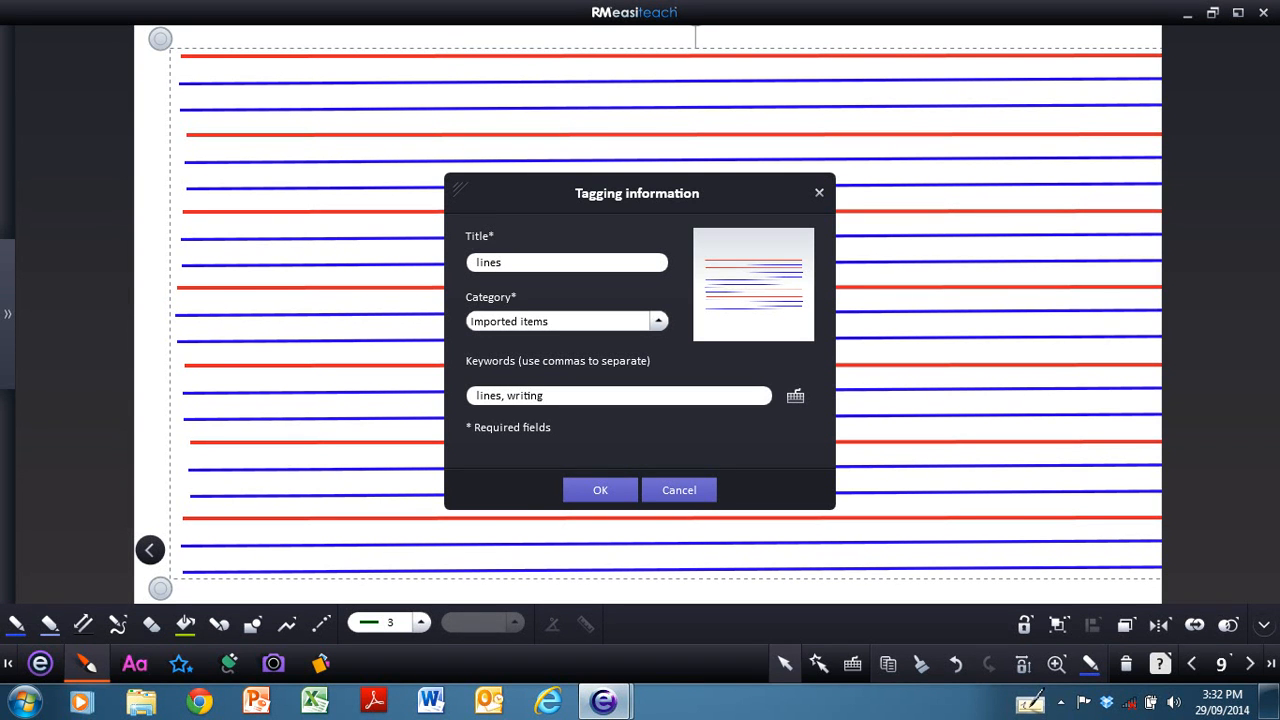
pyautogui.click(601, 492)
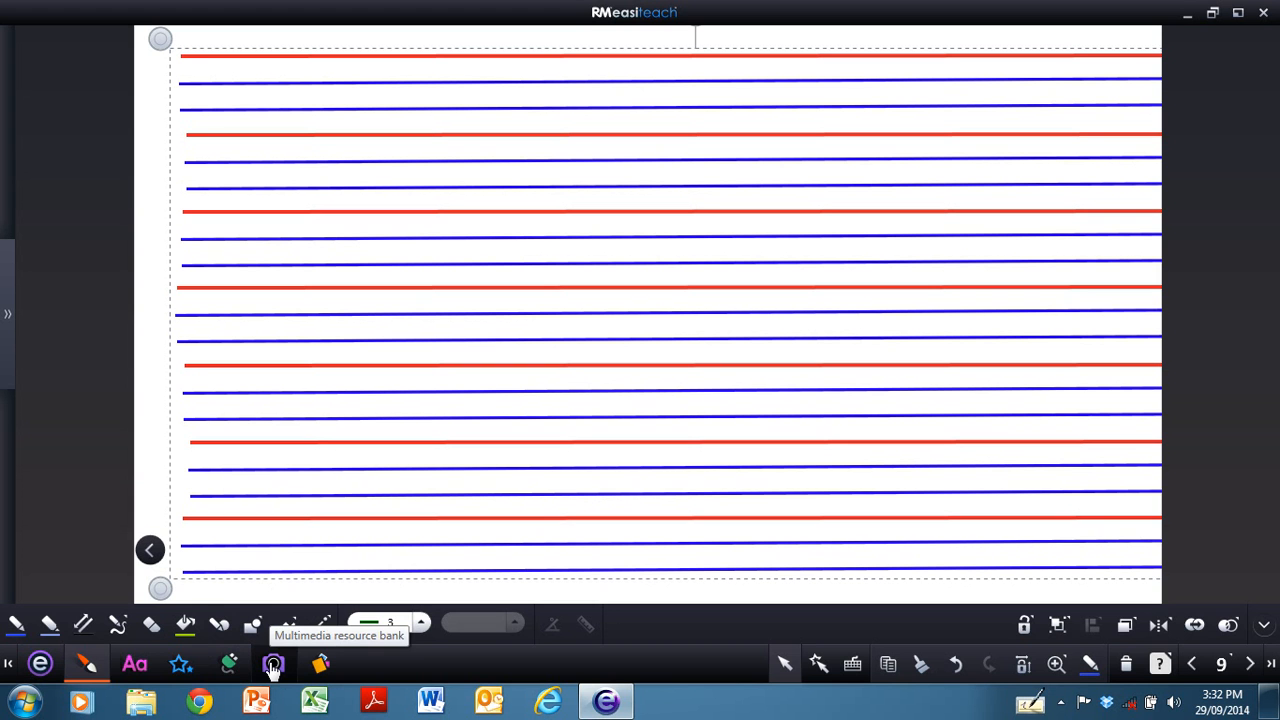
# - Search the multimedia resource bank for "lines" and add a new blank page after page 8
pyautogui.click(273, 665)
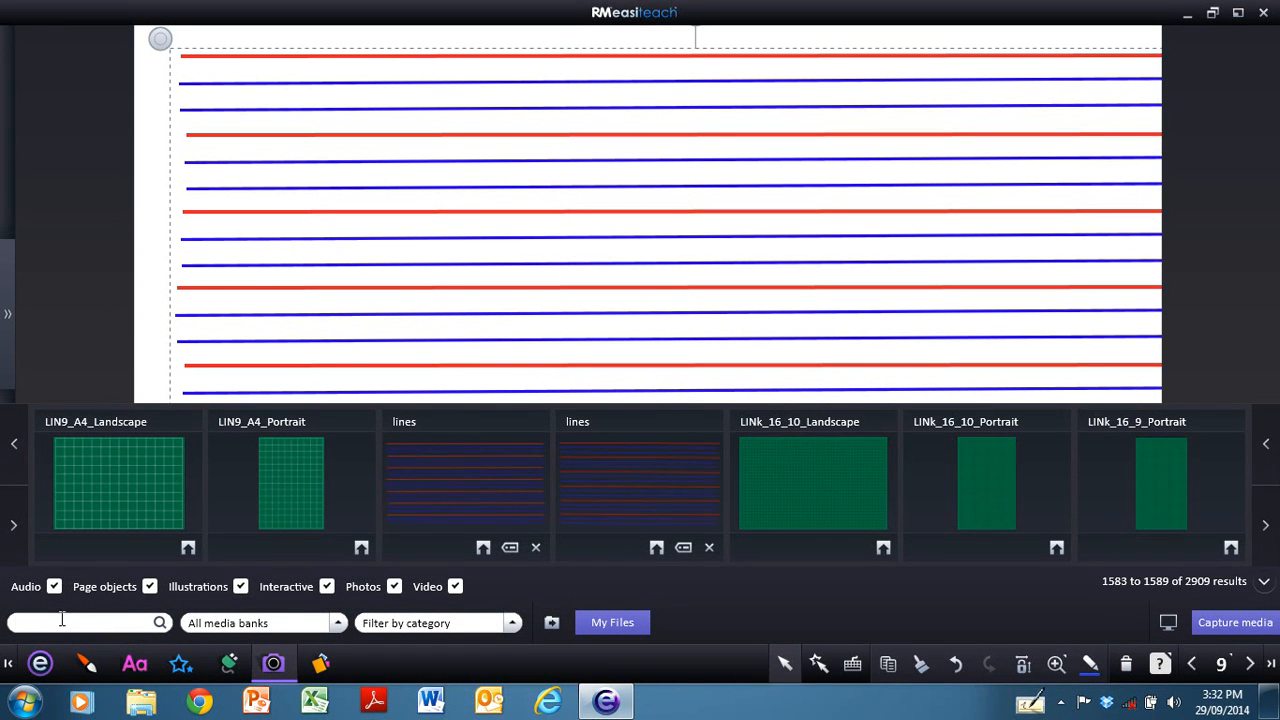
pyautogui.write('lines')
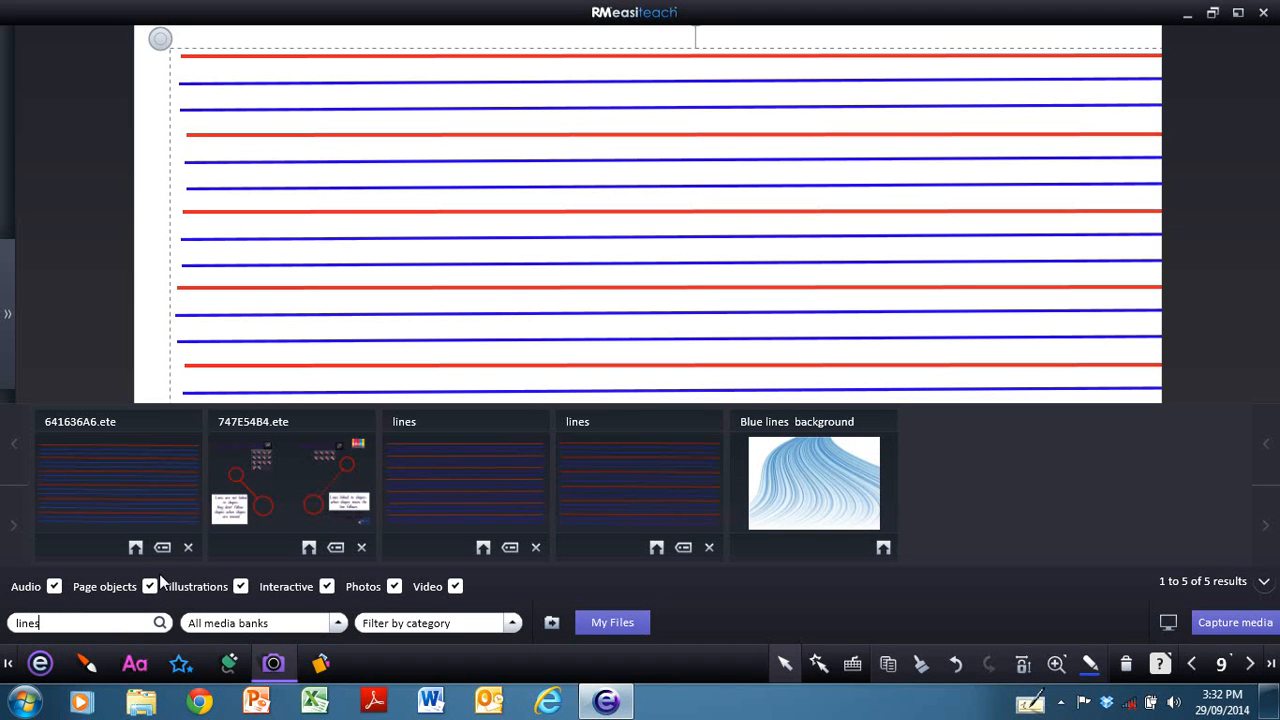
pyautogui.click(7, 307)
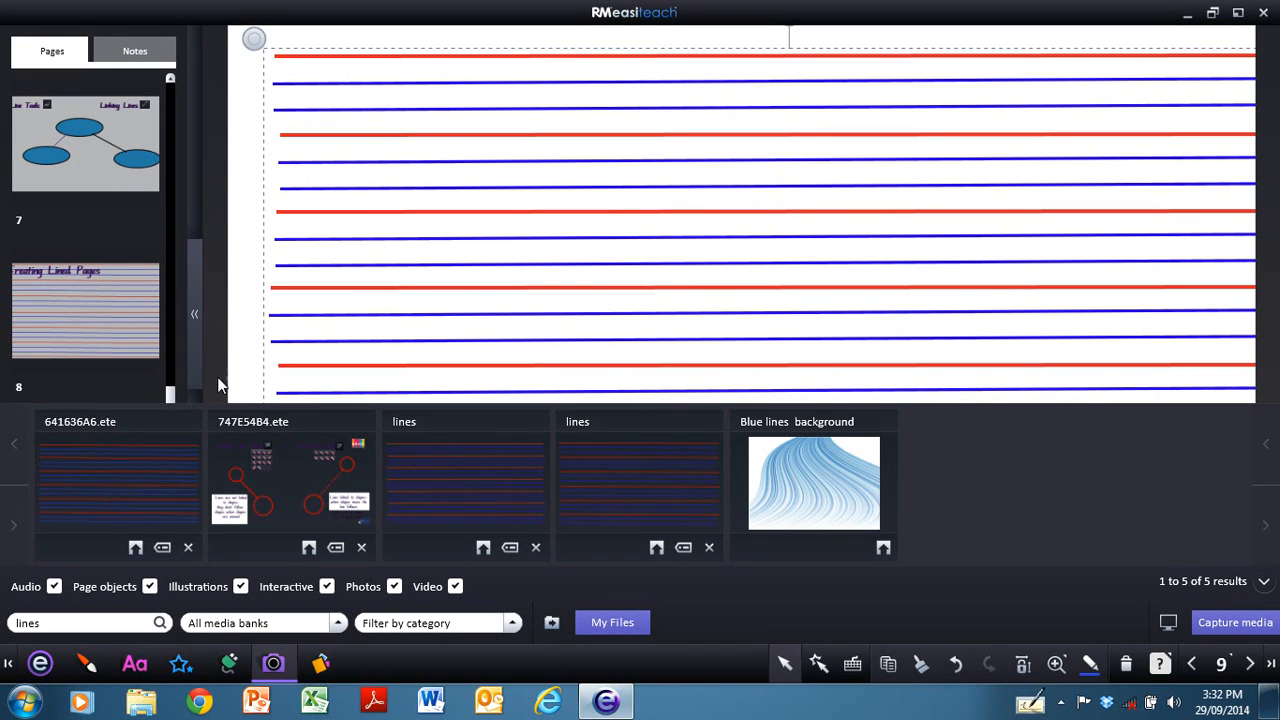
pyautogui.click(123, 341)
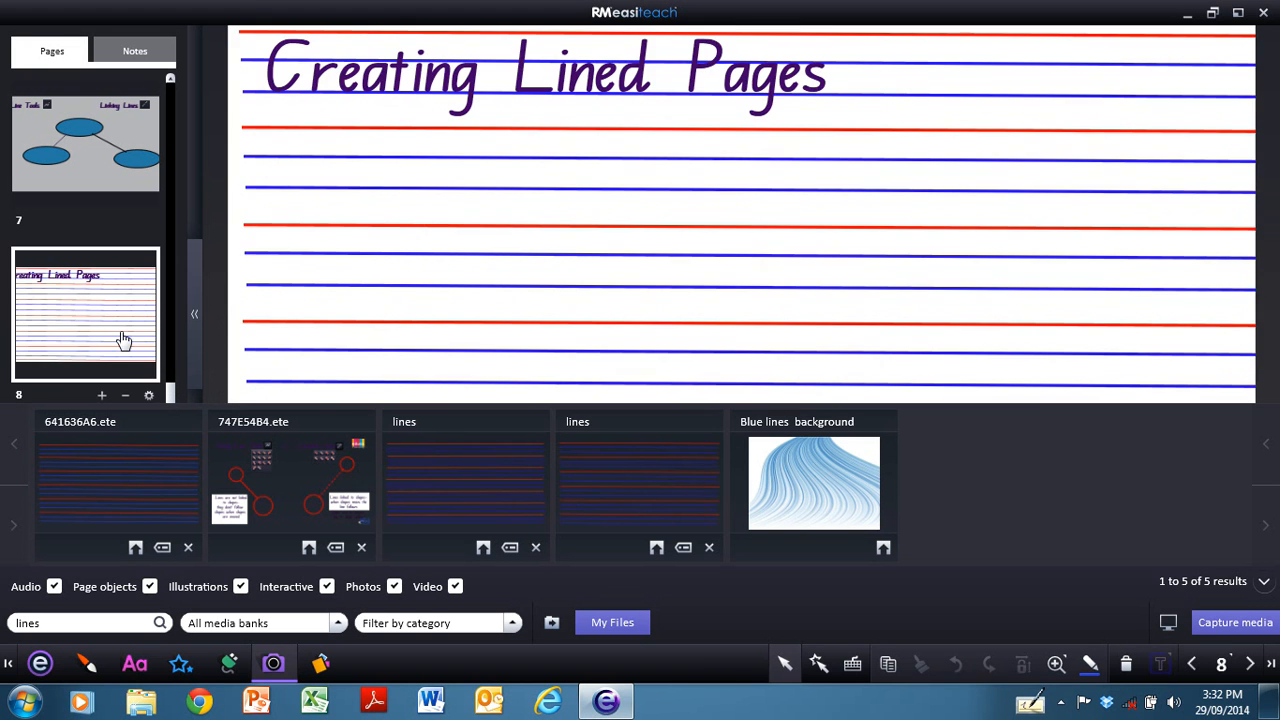
pyautogui.click(101, 395)
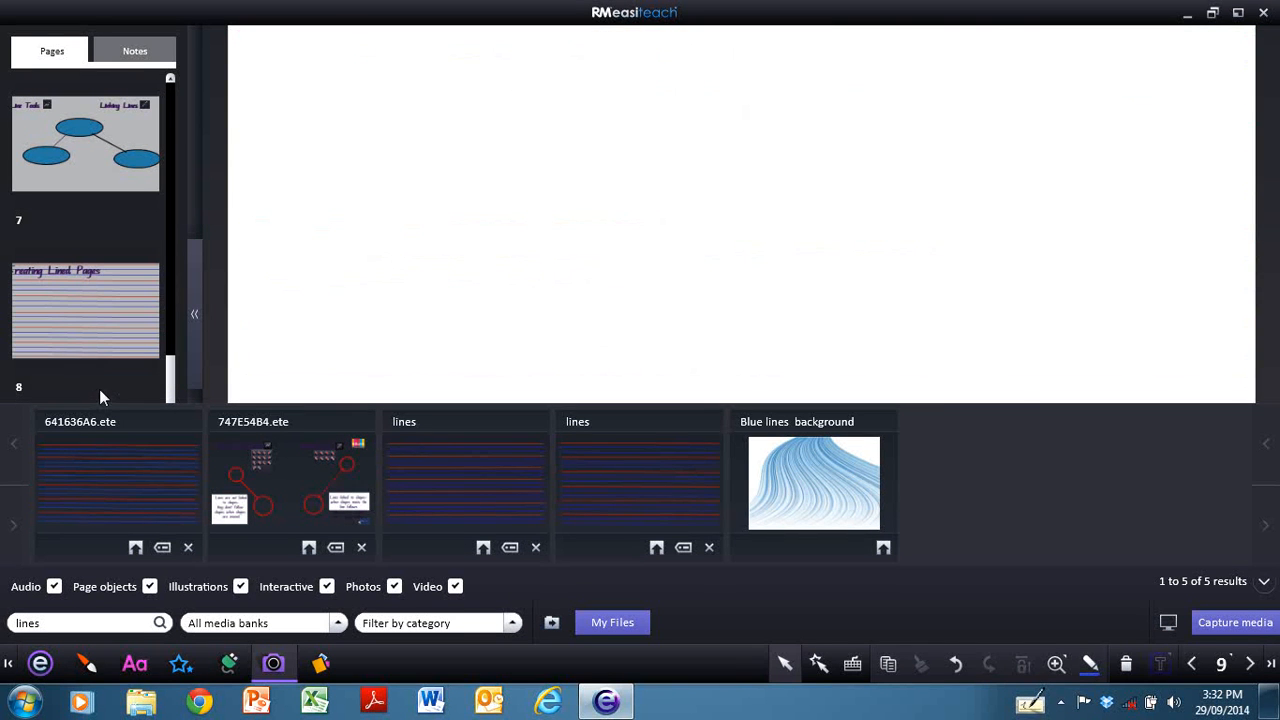
# - Insert the 641636A6.ete line set from the search results onto the blank page, adjust its position and lock it in place
pyautogui.click(136, 550)
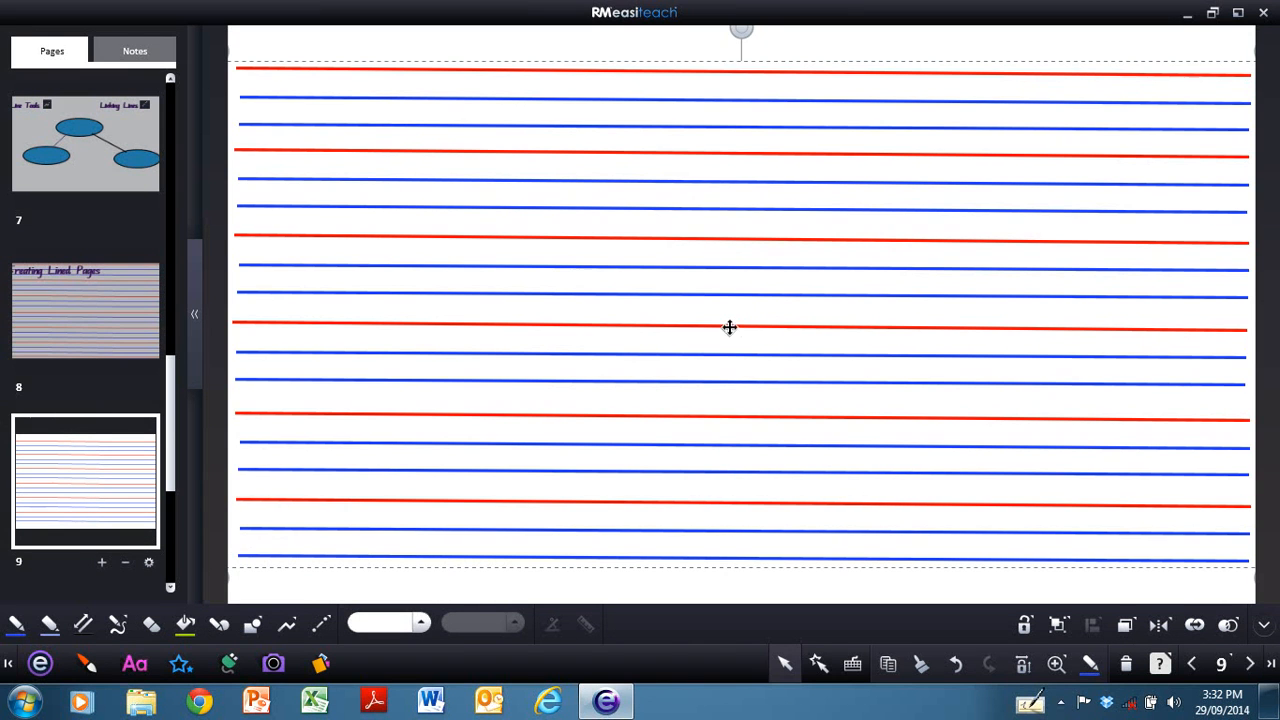
pyautogui.moveTo(729, 326)
pyautogui.mouseDown()
pyautogui.moveTo(737, 307)
pyautogui.moveTo(734, 326)
pyautogui.moveTo(760, 311)
pyautogui.moveTo(734, 317)
pyautogui.mouseUp()
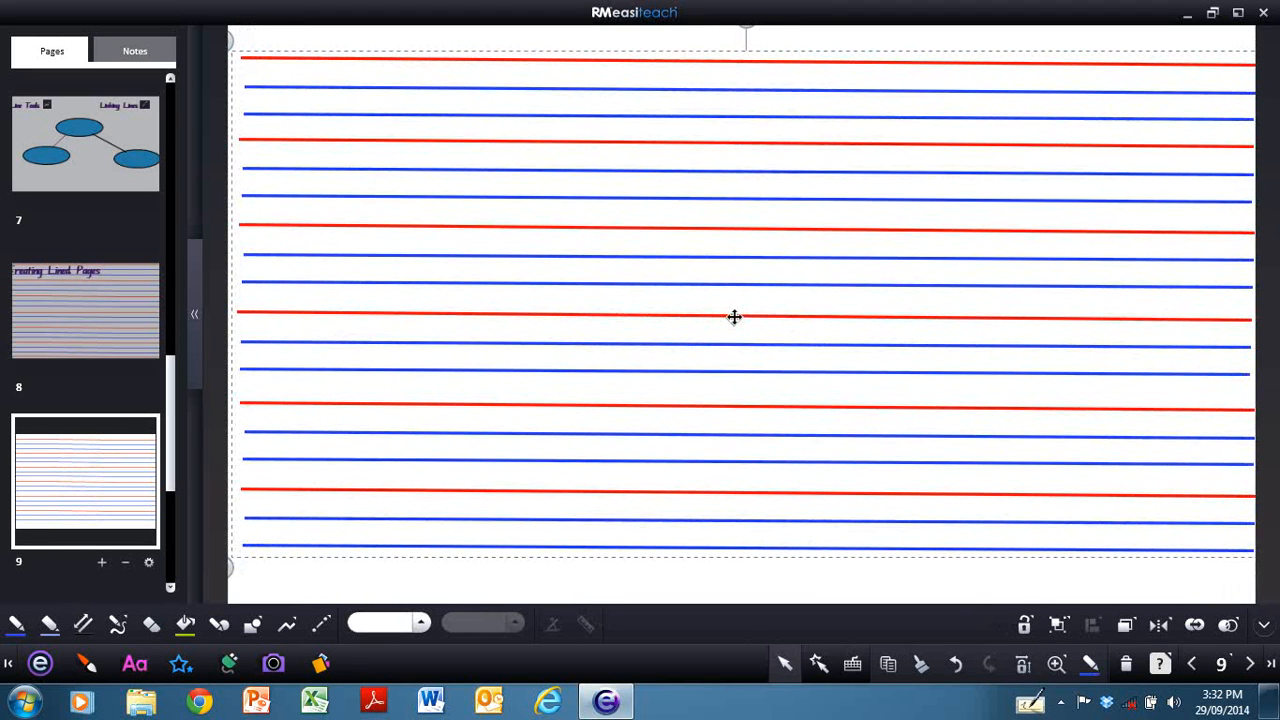
pyautogui.click(1025, 627)
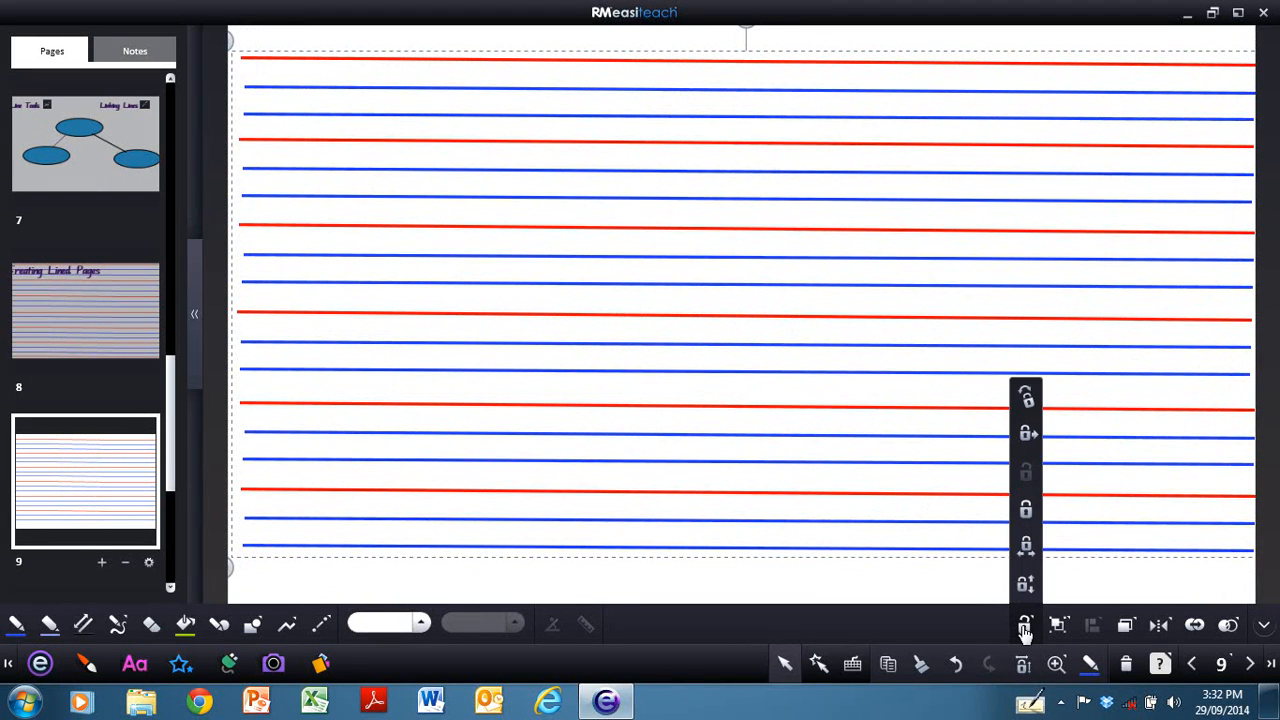
pyautogui.click(1026, 510)
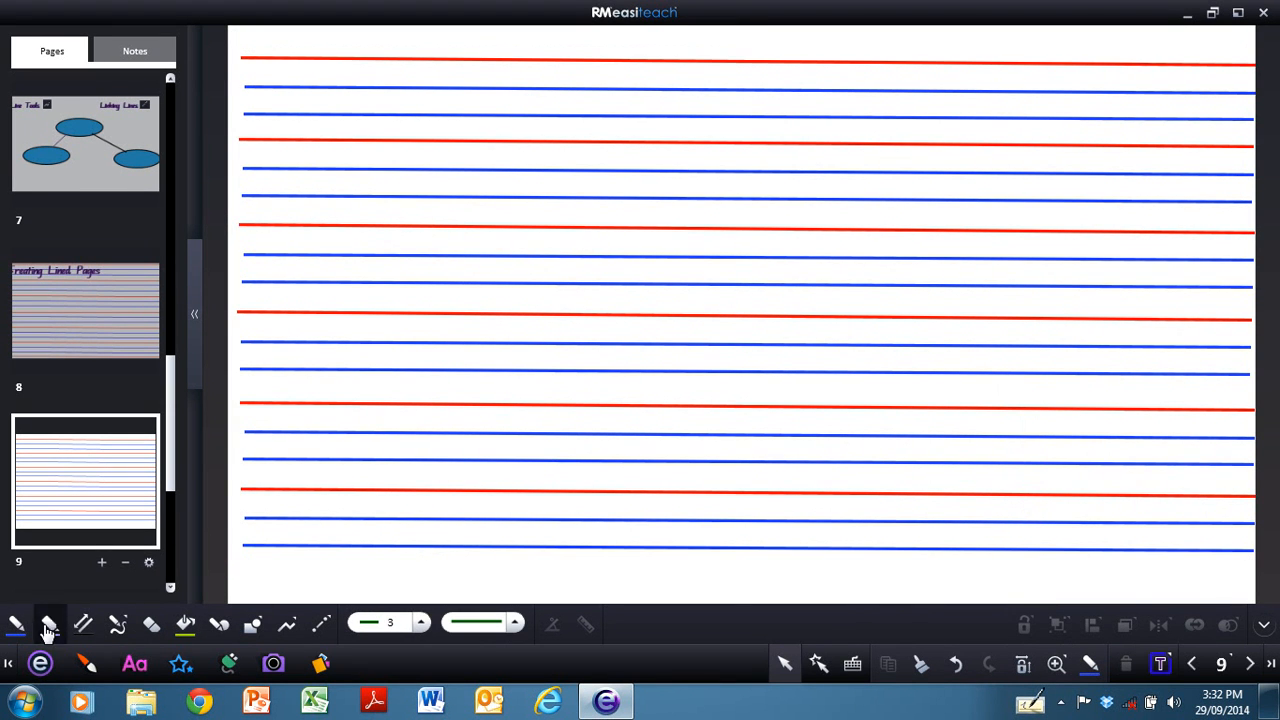
# - Collapse the page thumbnails and handwrite "here" with a black pen on the third set of lines
pyautogui.click(194, 314)
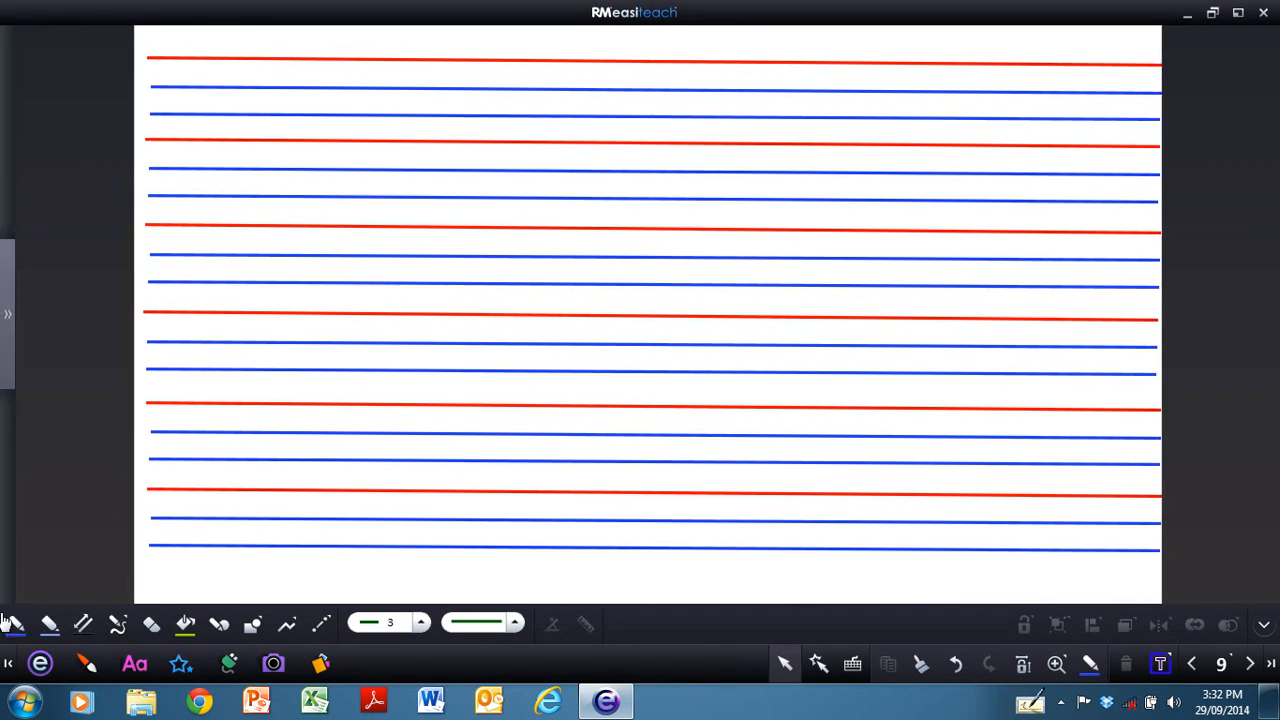
pyautogui.click(15, 625)
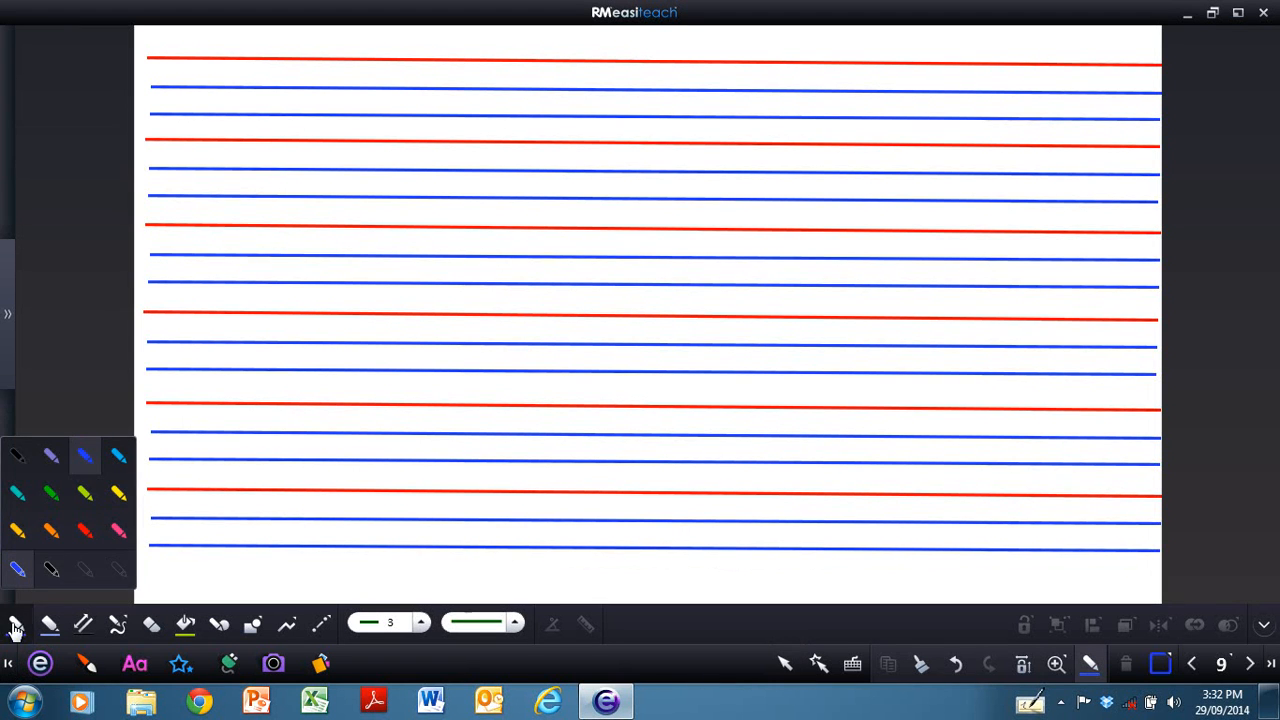
pyautogui.click(18, 456)
pyautogui.moveTo(248, 232)
pyautogui.mouseDown()
pyautogui.moveTo(238, 270)
pyautogui.moveTo(250, 250)
pyautogui.moveTo(258, 274)
pyautogui.moveTo(285, 279)
pyautogui.moveTo(305, 252)
pyautogui.moveTo(317, 268)
pyautogui.moveTo(341, 266)
pyautogui.mouseUp()
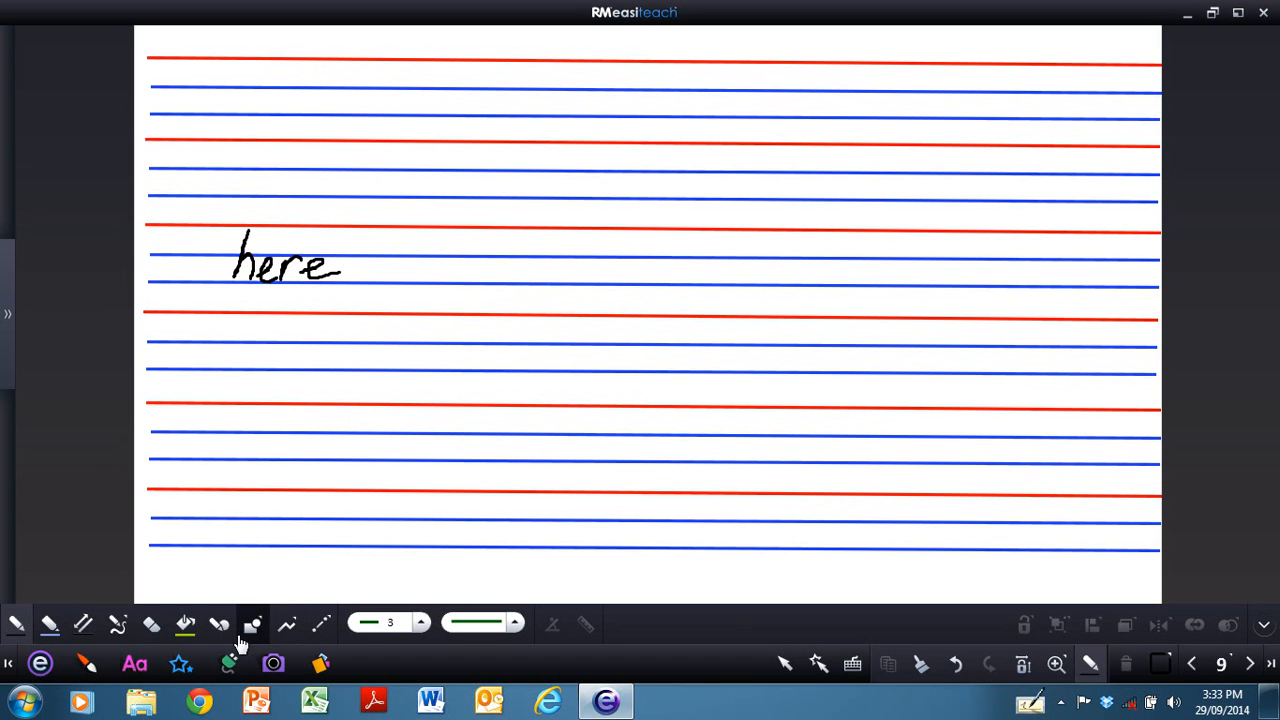
# - Erase the handwritten word from the locked lines, increasing the eraser thickness to 24 for the leftover marks
pyautogui.click(151, 625)
pyautogui.moveTo(246, 232)
pyautogui.mouseDown()
pyautogui.moveTo(240, 268)
pyautogui.moveTo(296, 262)
pyautogui.moveTo(226, 244)
pyautogui.moveTo(235, 266)
pyautogui.moveTo(300, 262)
pyautogui.mouseUp()
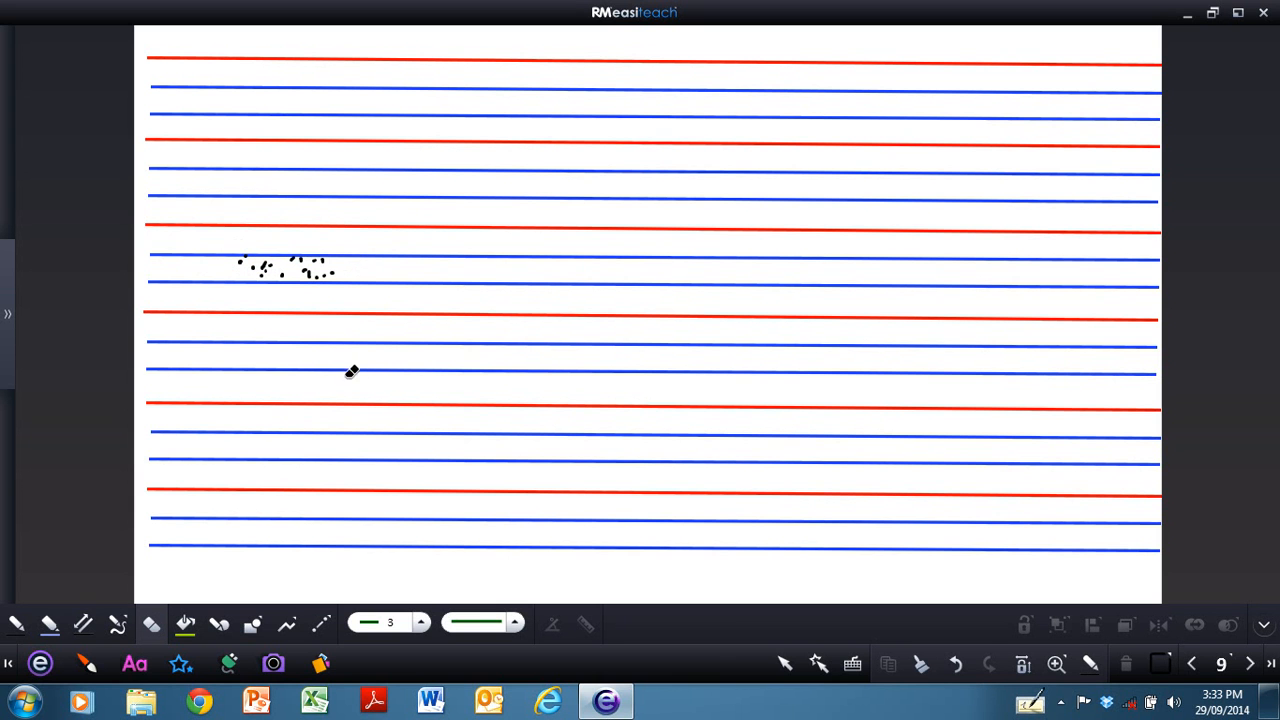
pyautogui.click(421, 624)
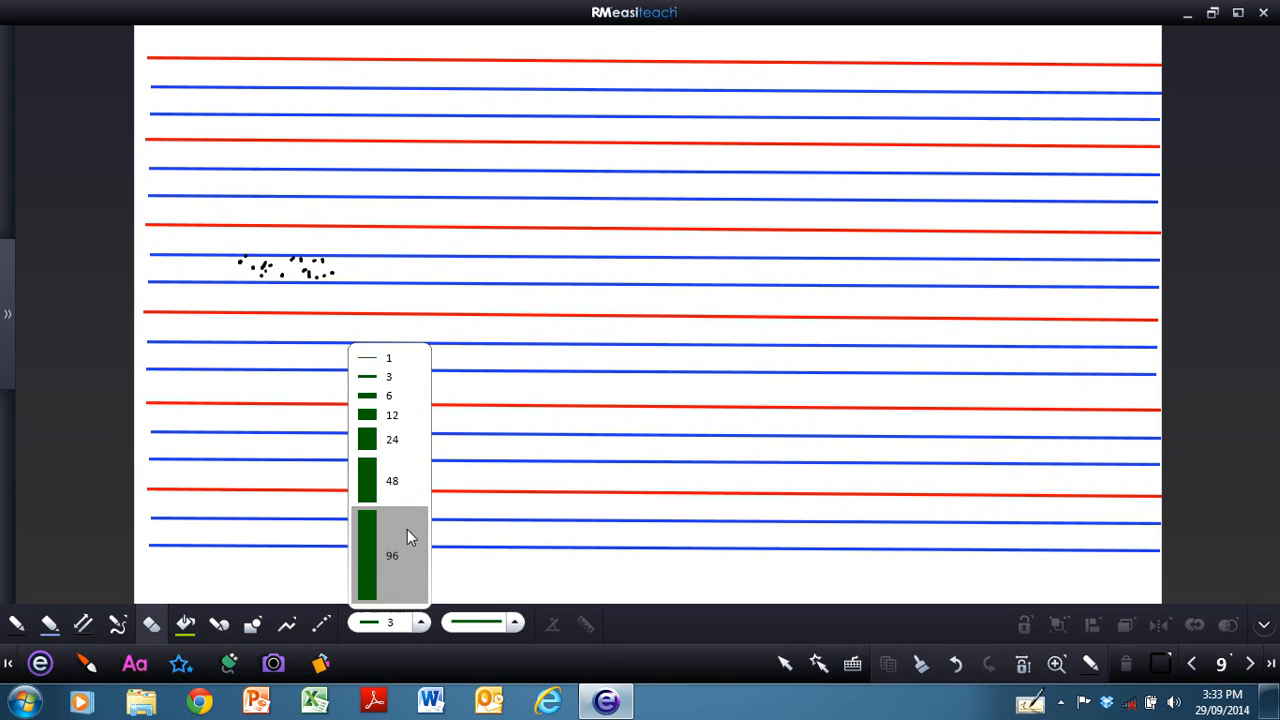
pyautogui.click(400, 440)
pyautogui.moveTo(364, 280)
pyautogui.mouseDown()
pyautogui.moveTo(209, 254)
pyautogui.moveTo(314, 274)
pyautogui.mouseUp()
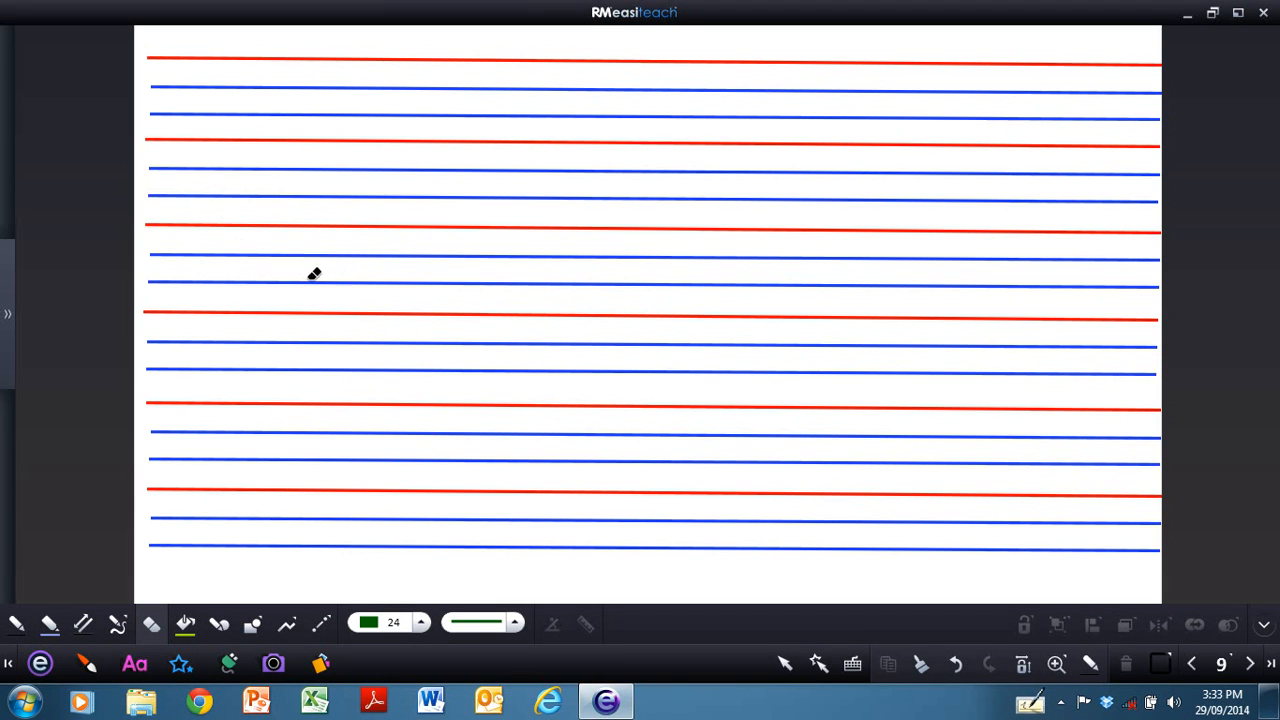
# - Go forward through the lined page 10 to the contact information on page 11
pyautogui.click(1251, 668)
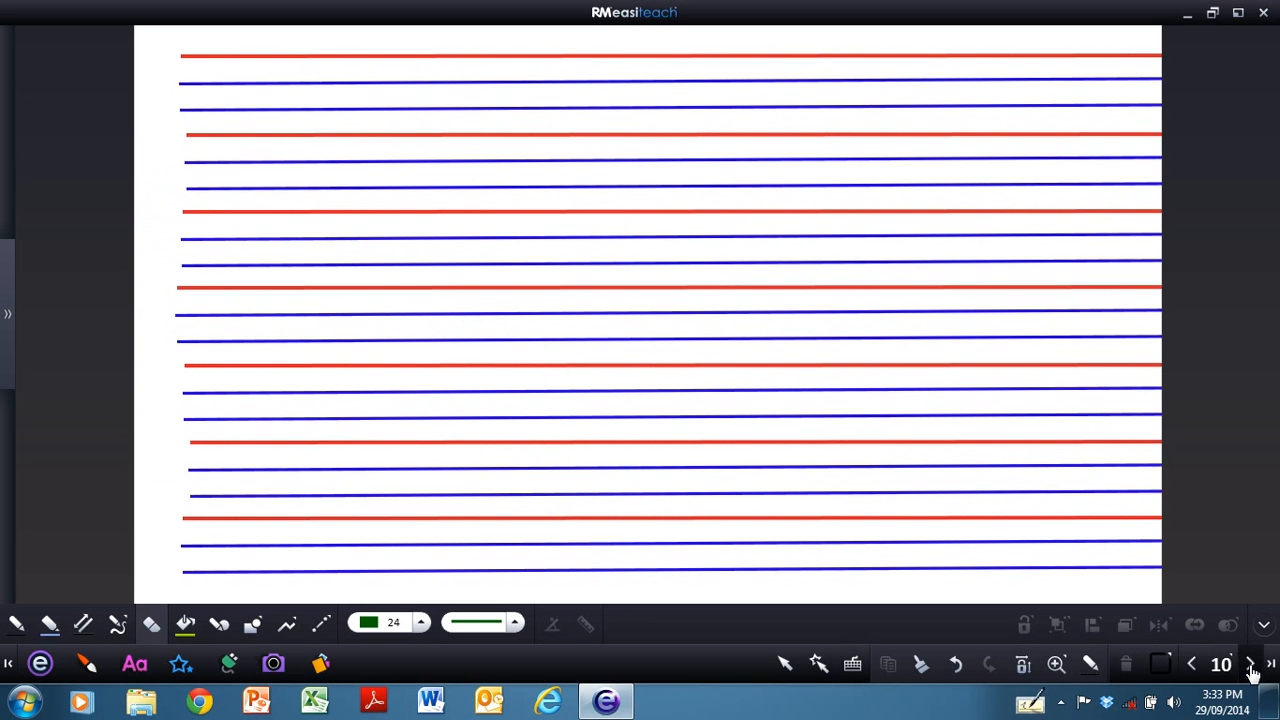
pyautogui.click(1251, 668)
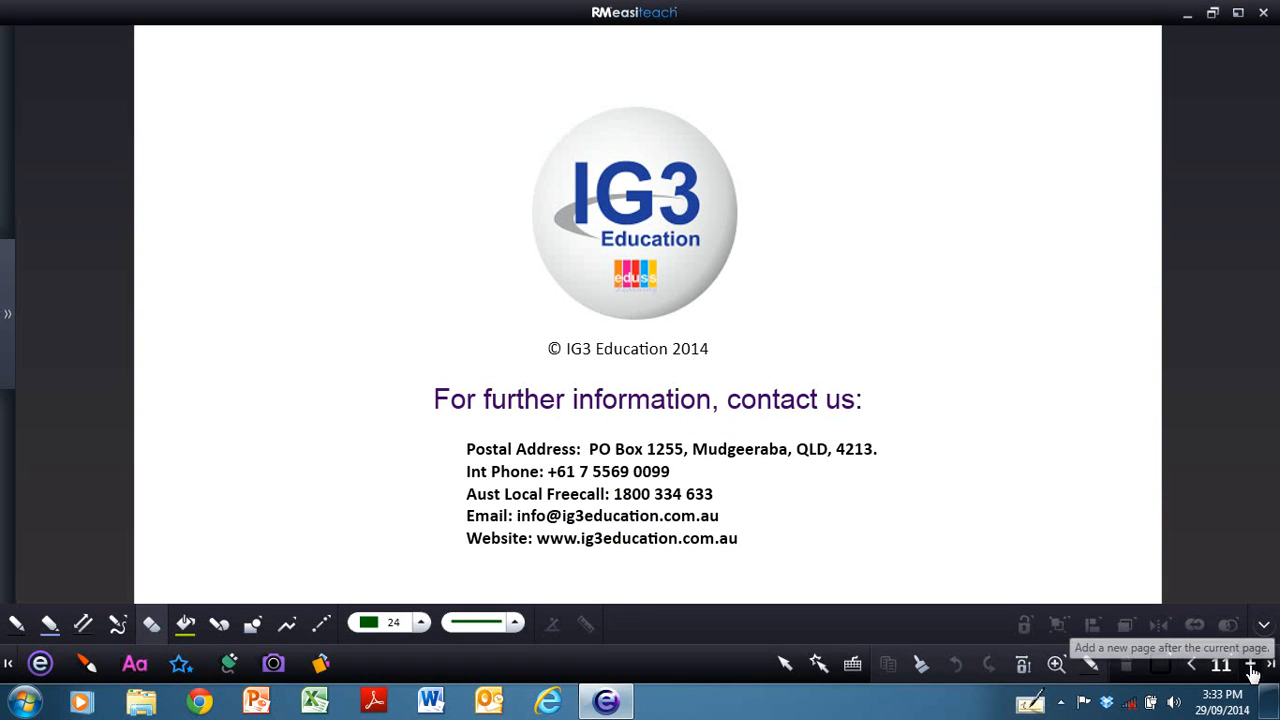